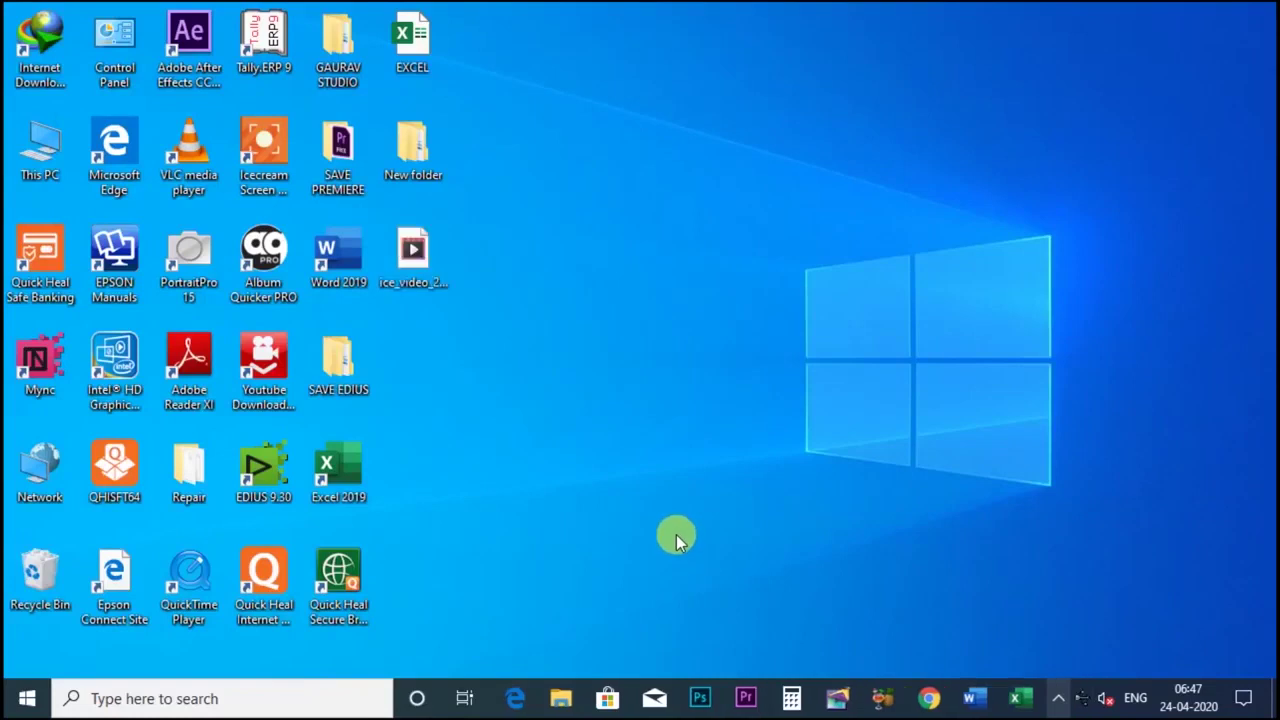
Launch Microsoft Word from its taskbar icon.
{"action": "left_click", "coordinate": [978, 700]}
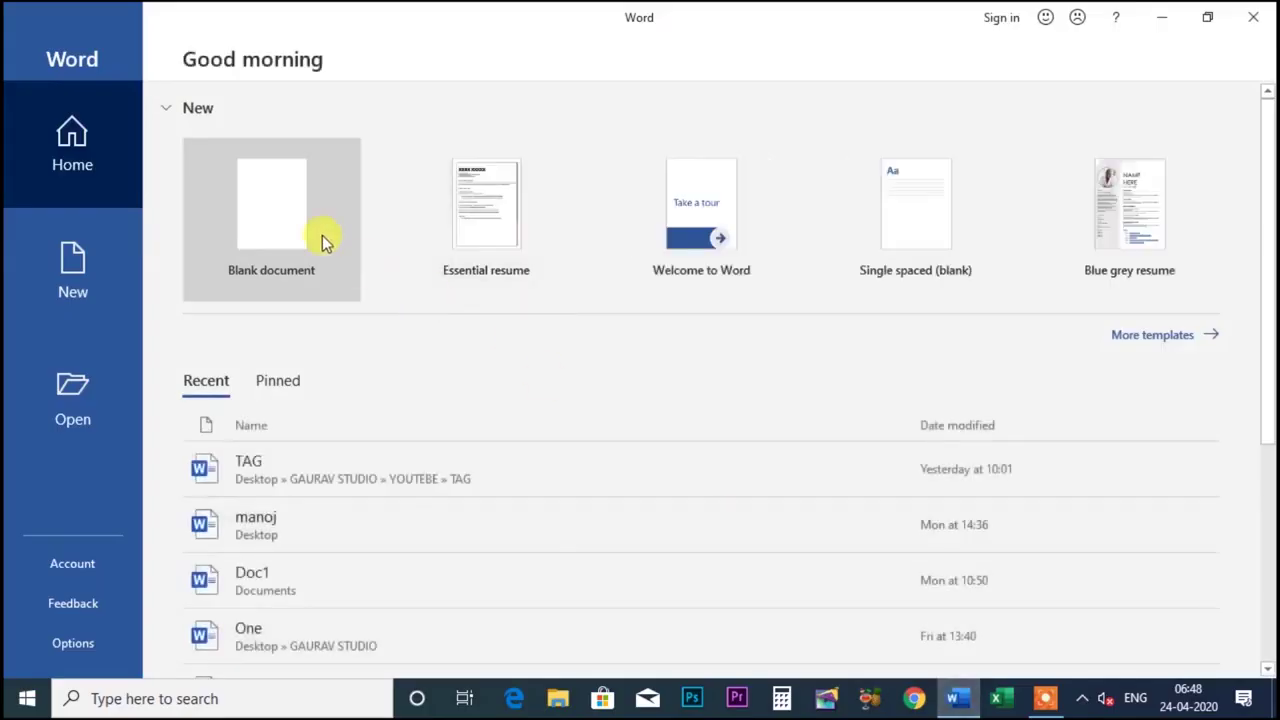
Create a blank document and browse to Desktop > GAURAV STUDIO > NO COPY RIDE for a picture.
{"action": "left_click", "coordinate": [254, 197]}
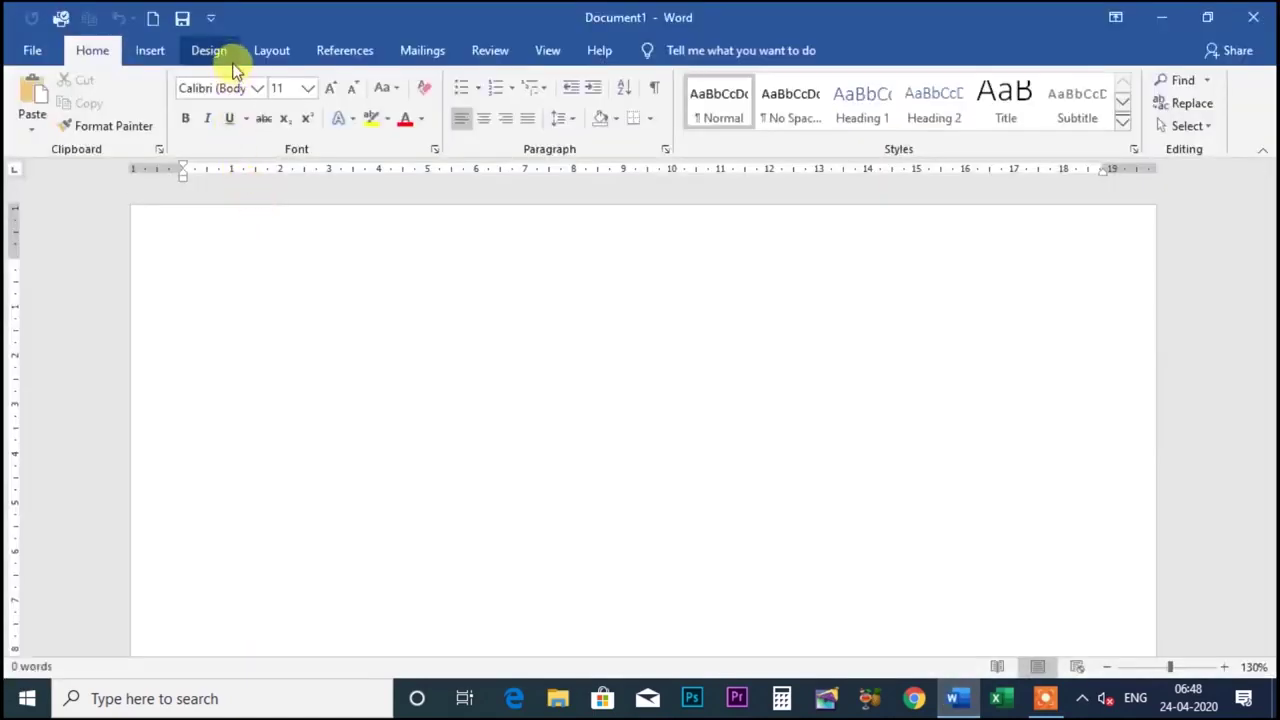
{"action": "left_click", "coordinate": [161, 51]}
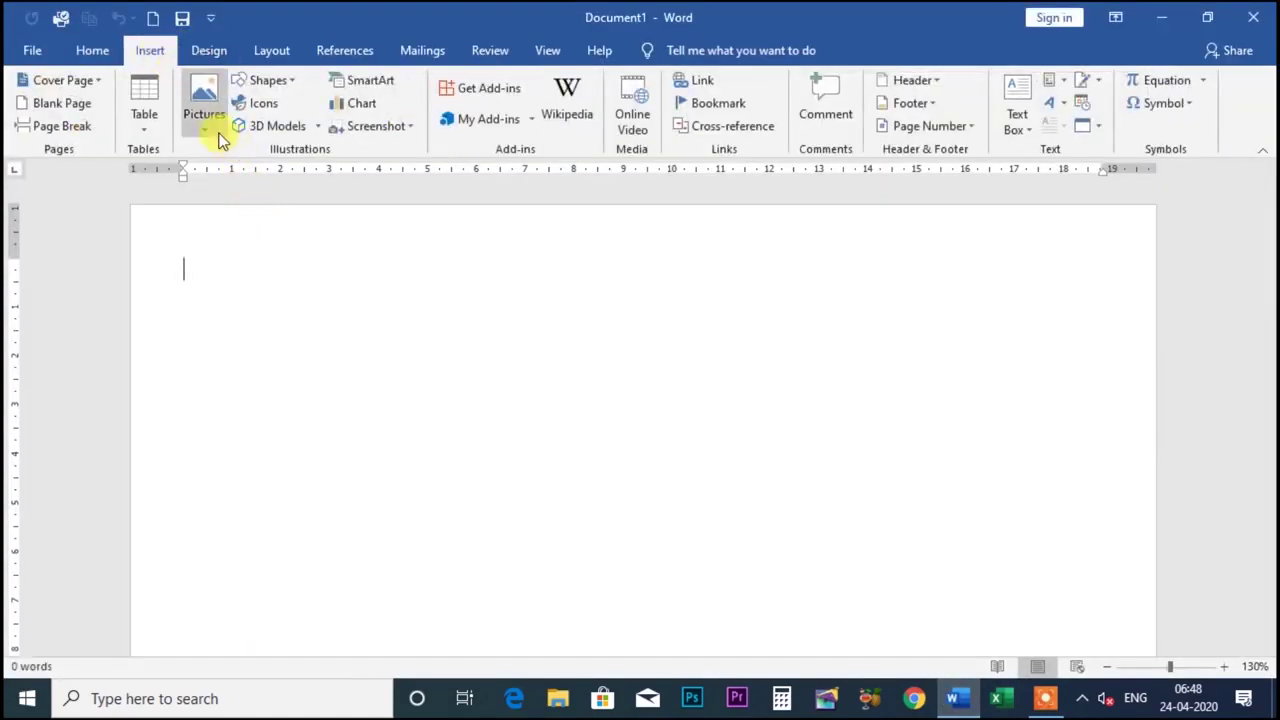
{"action": "left_click", "coordinate": [205, 128]}
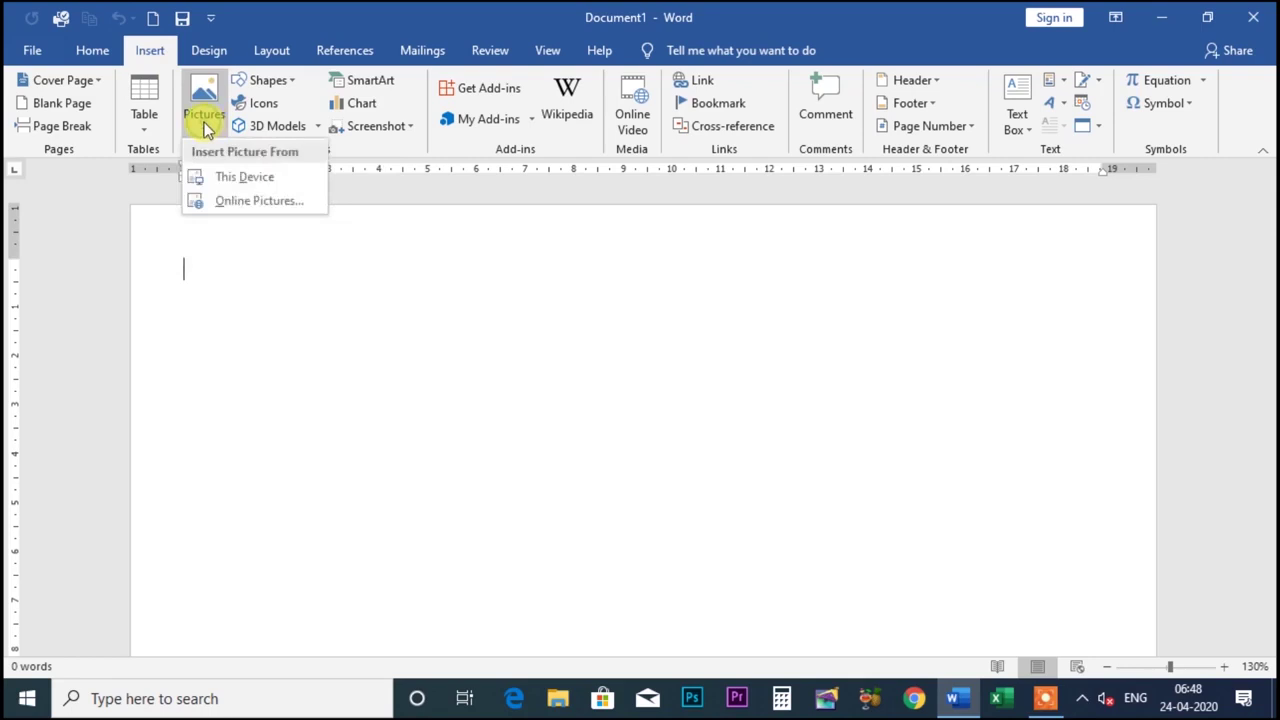
{"action": "left_click", "coordinate": [231, 172]}
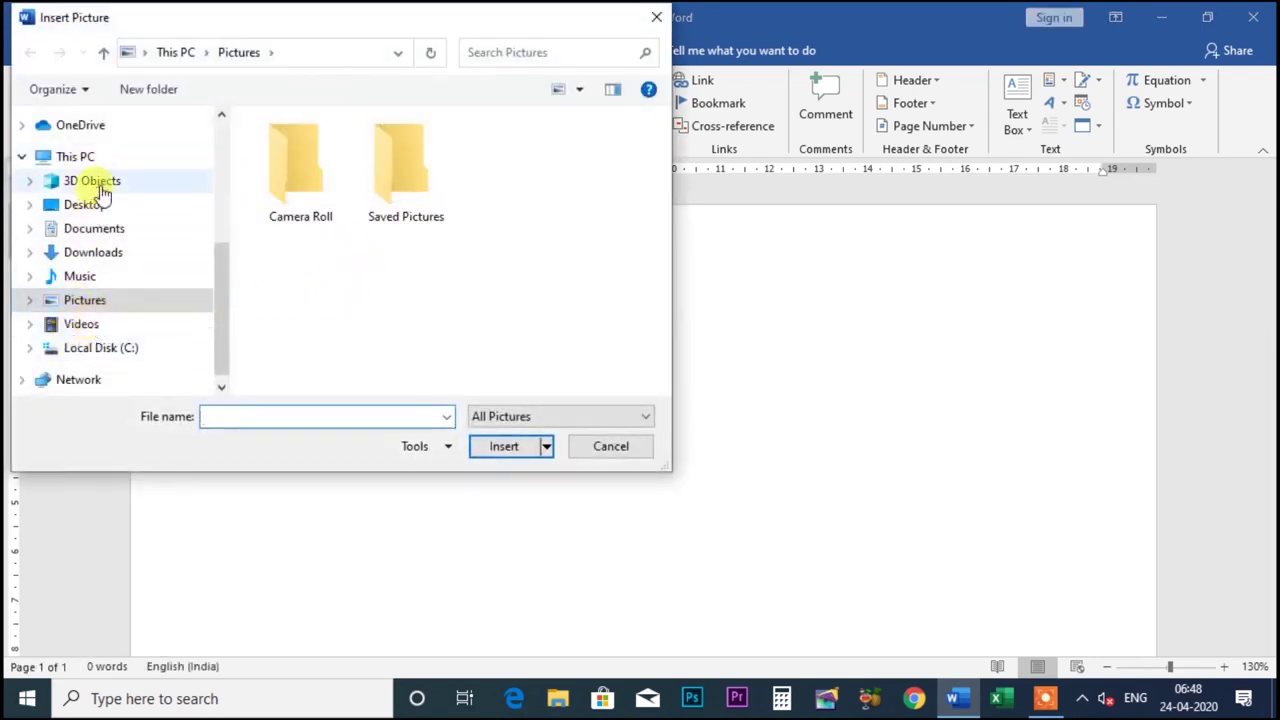
{"action": "left_click", "coordinate": [88, 206]}
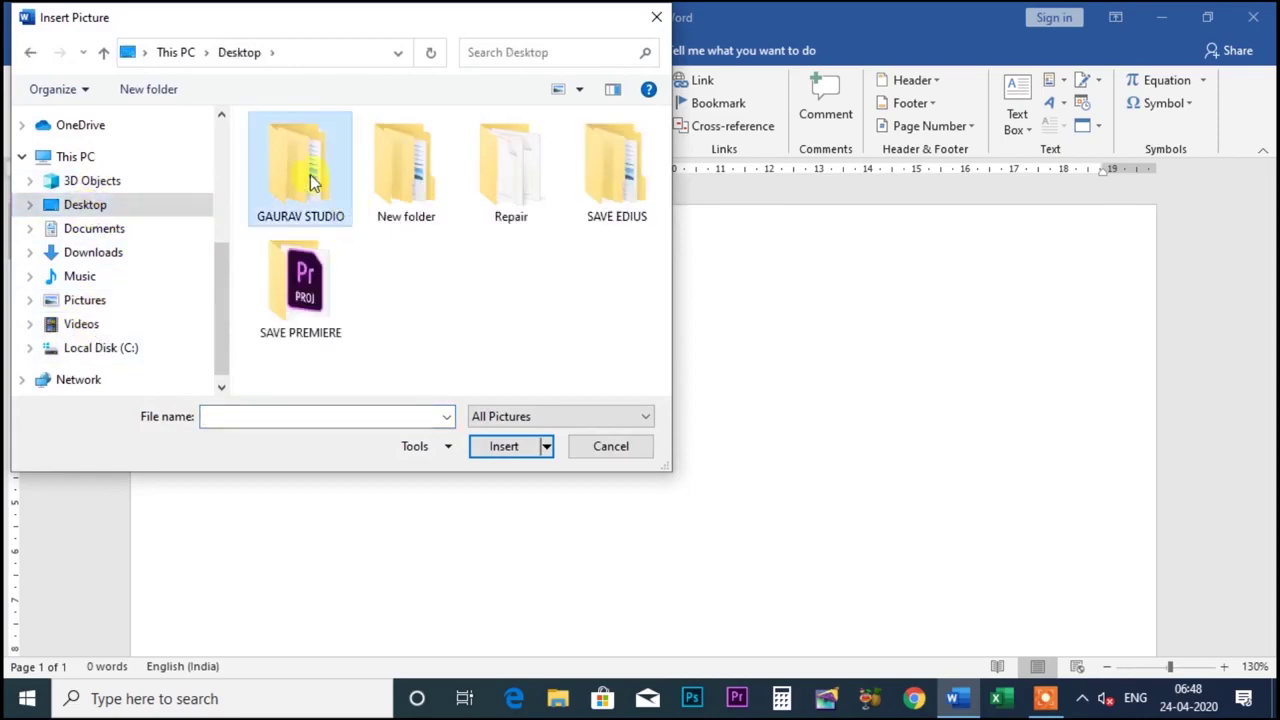
{"action": "double_click", "coordinate": [291, 160]}
{"action": "double_click", "coordinate": [310, 334]}
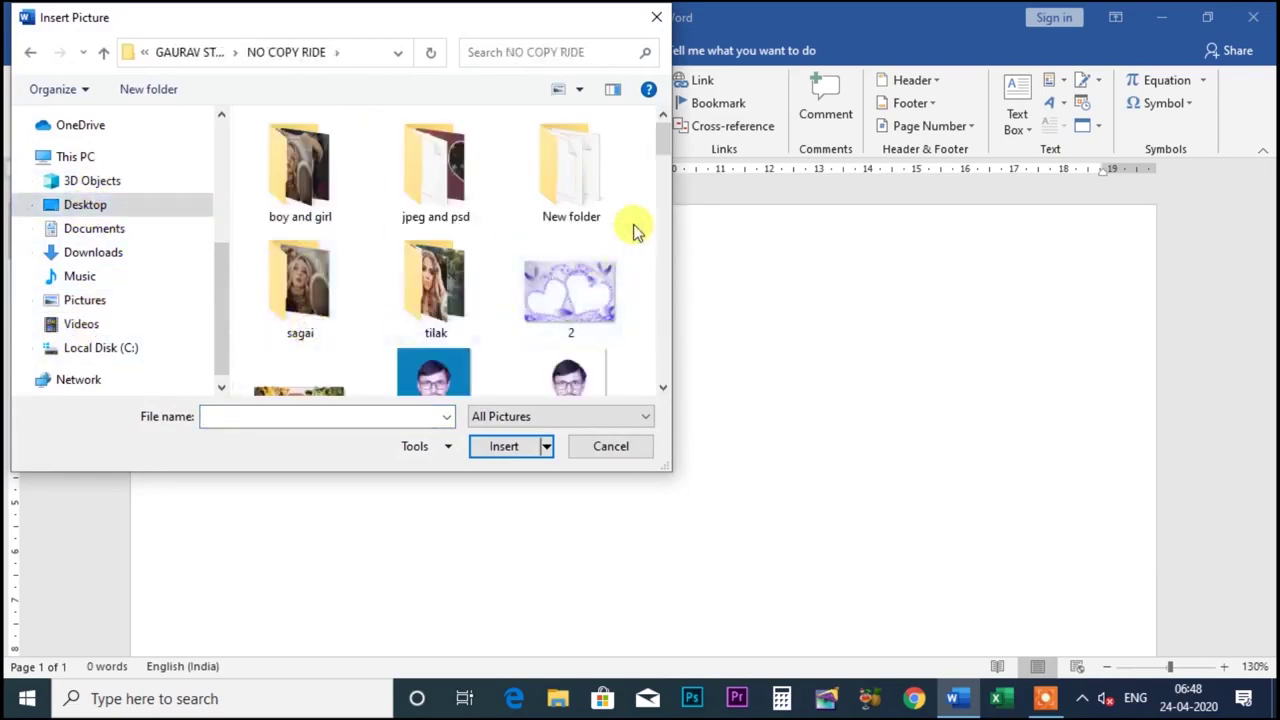
Look through the NO COPY RIDE photos and pick a portrait instead of pexels-photo-1391499.
{"action": "left_click_drag", "start_coordinate": [663, 143], "coordinate": [659, 229]}
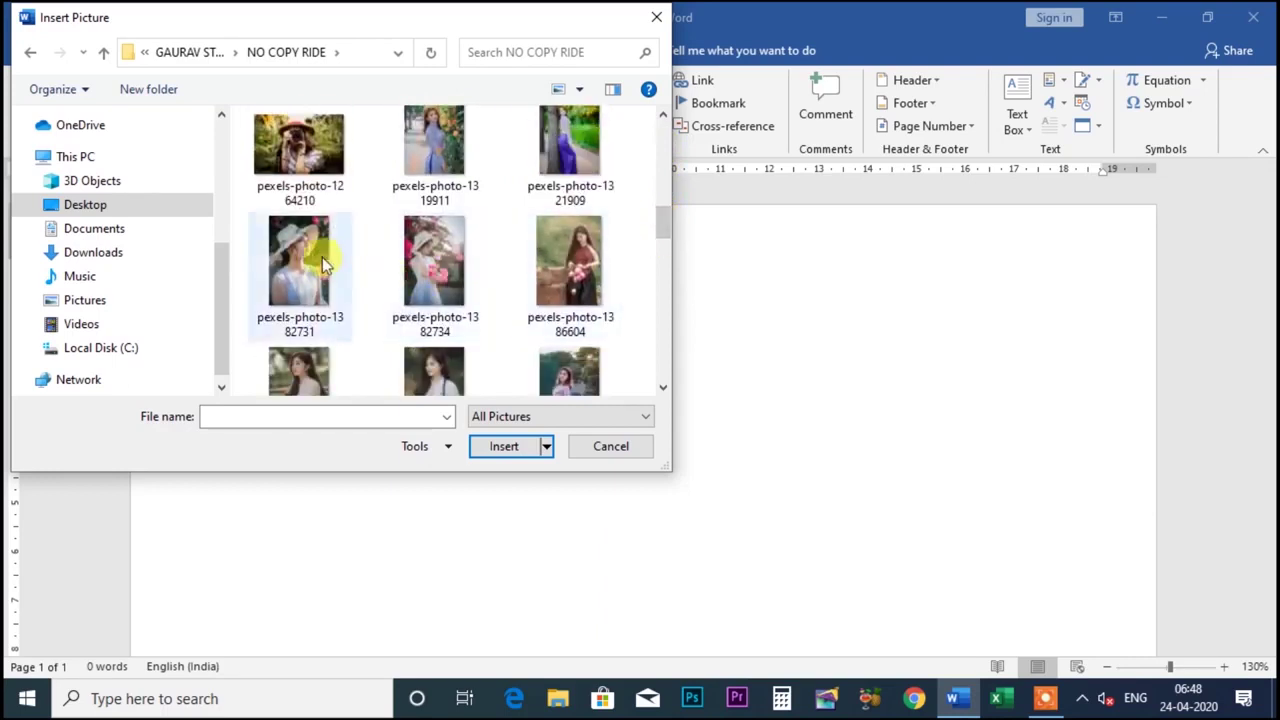
{"action": "left_click_drag", "start_coordinate": [666, 224], "coordinate": [662, 242]}
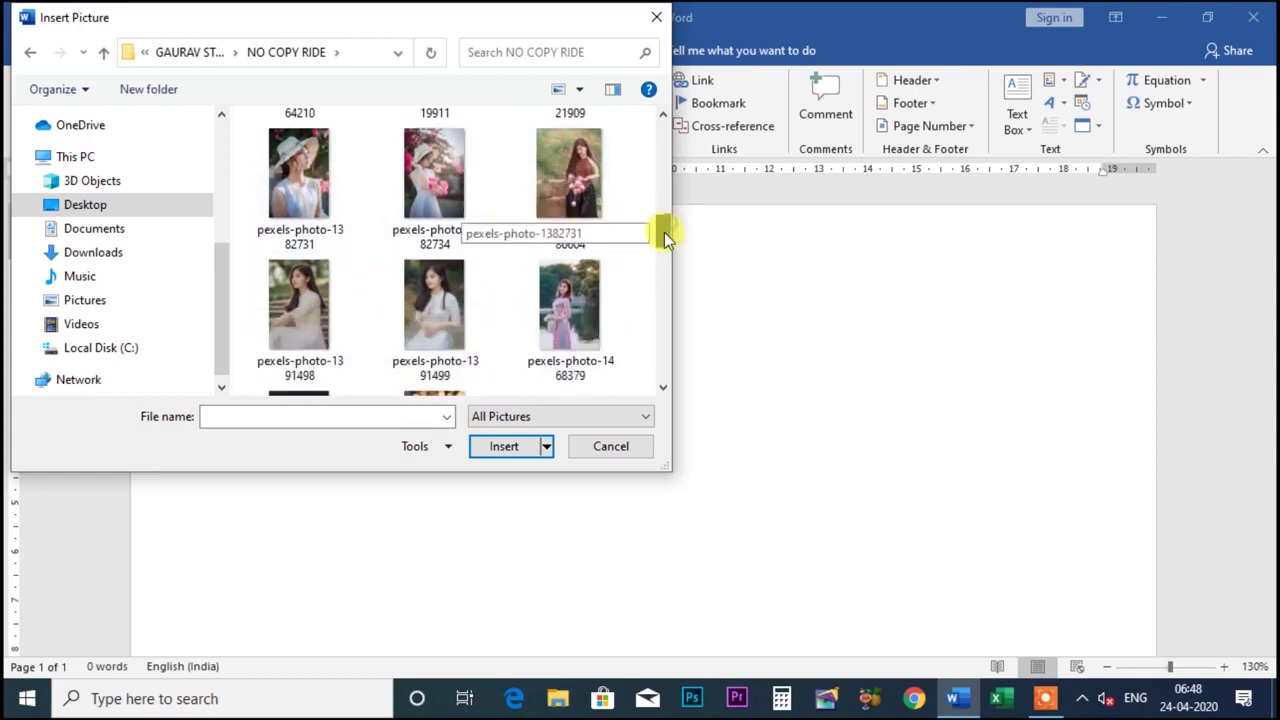
{"action": "left_click", "coordinate": [429, 211]}
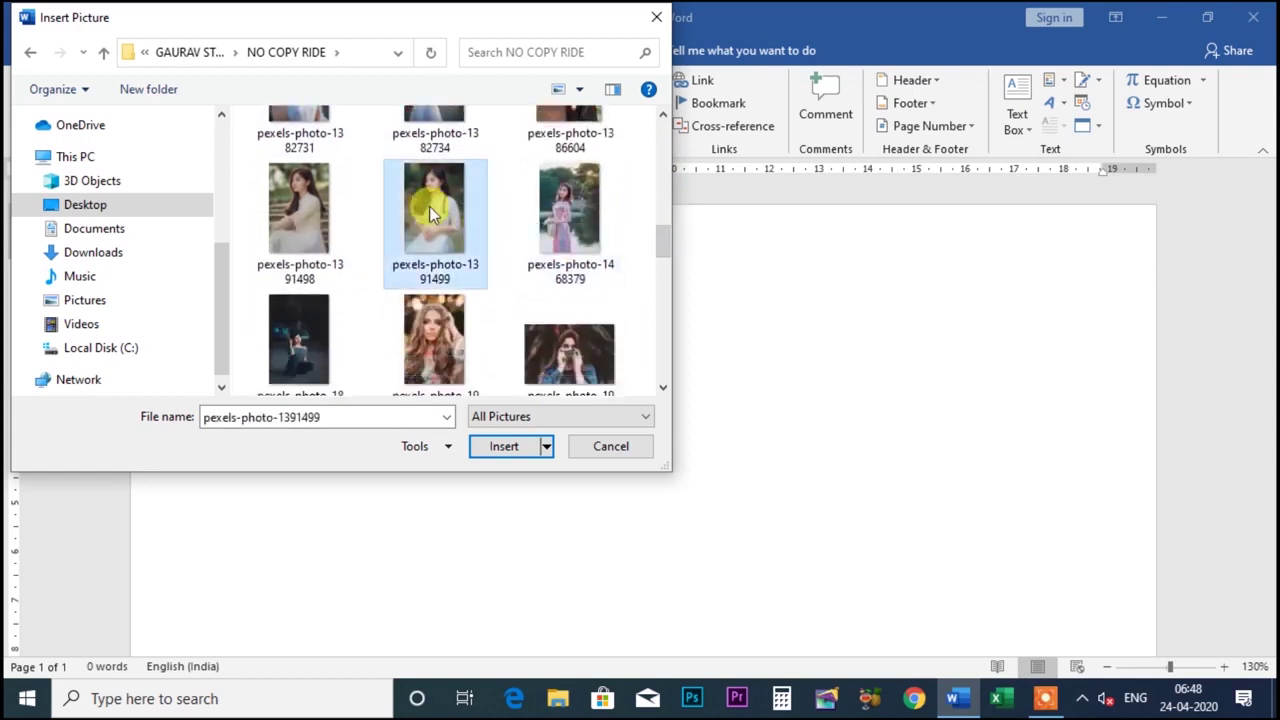
{"action": "left_click_drag", "start_coordinate": [663, 239], "coordinate": [658, 278]}
{"action": "left_click", "coordinate": [575, 235]}
Insert the chosen photo and shrink it to 6.81 × 5.45 cm.
{"action": "left_click", "coordinate": [506, 448]}
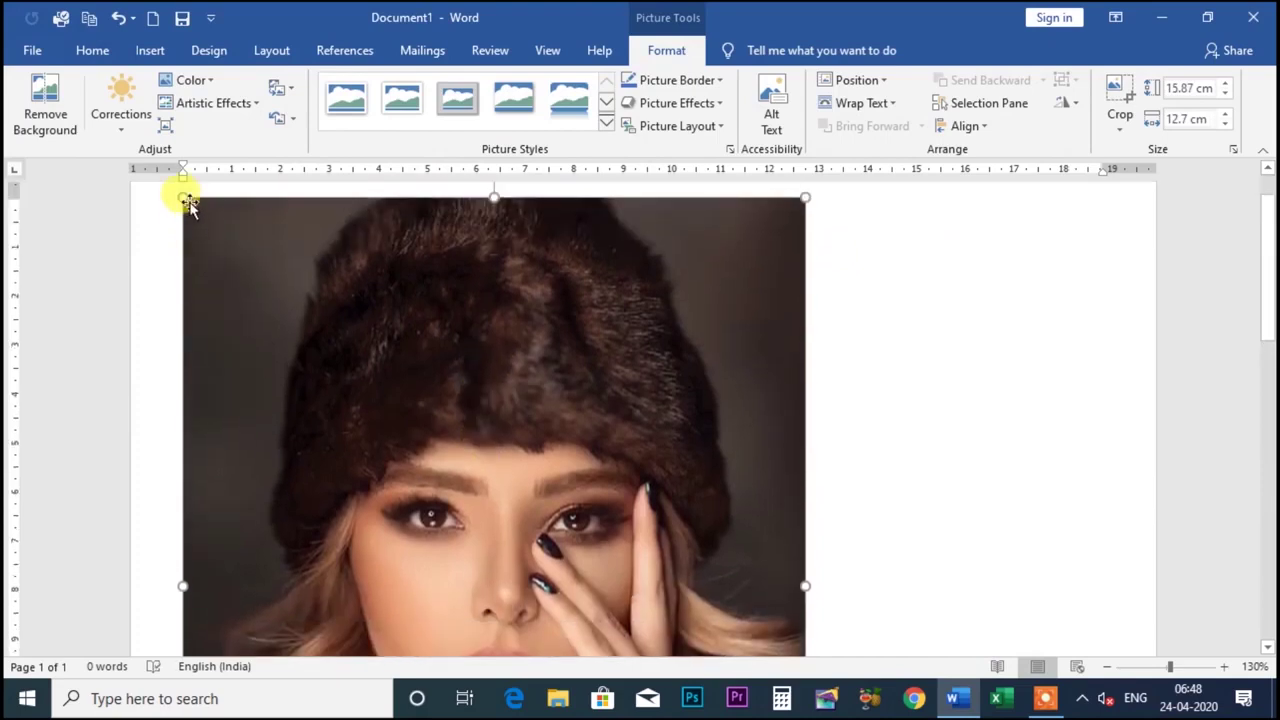
{"action": "left_click_drag", "start_coordinate": [188, 203], "coordinate": [555, 495]}
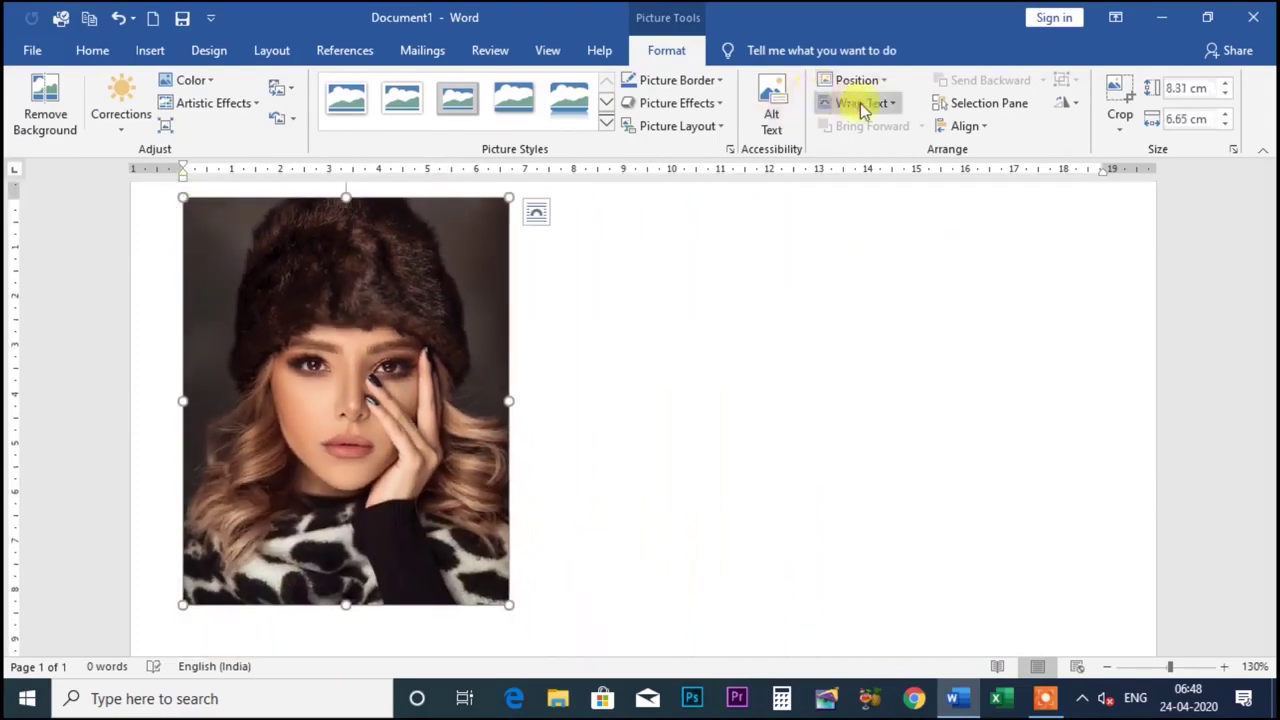
{"action": "scroll", "coordinate": [207, 240], "scroll_direction": "up", "scroll_amount": 1}
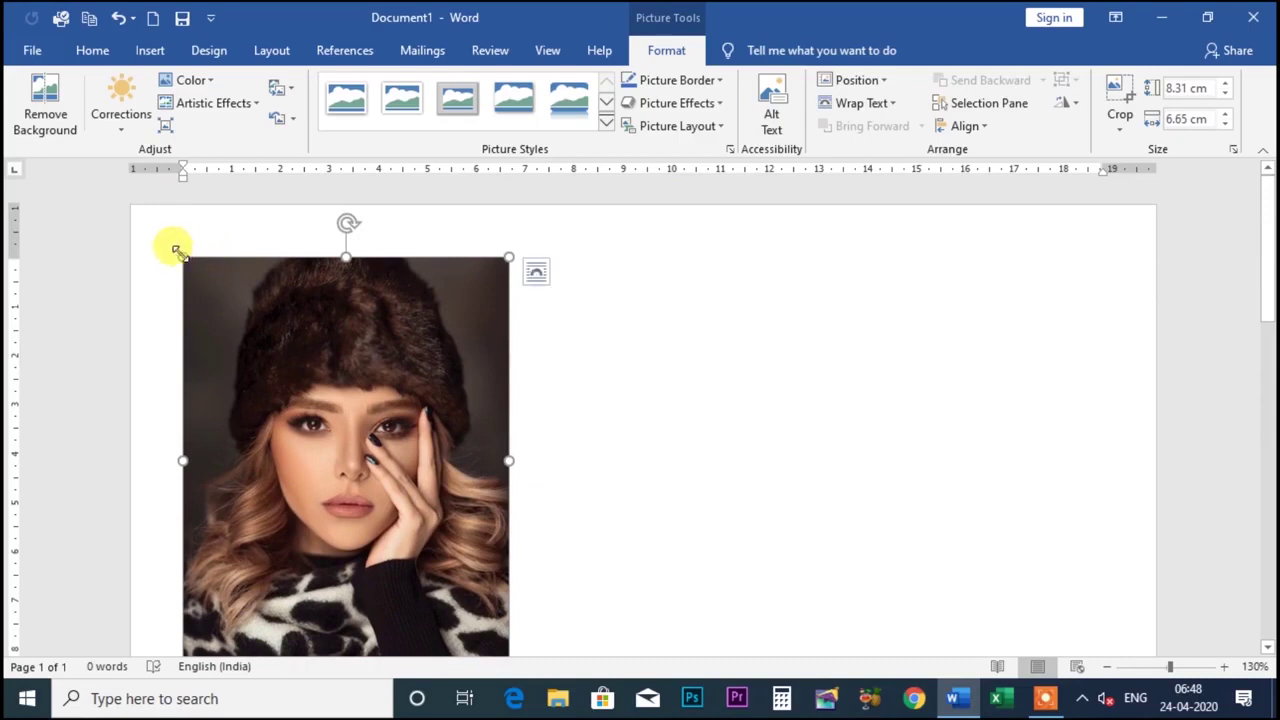
{"action": "left_click_drag", "start_coordinate": [175, 248], "coordinate": [229, 318]}
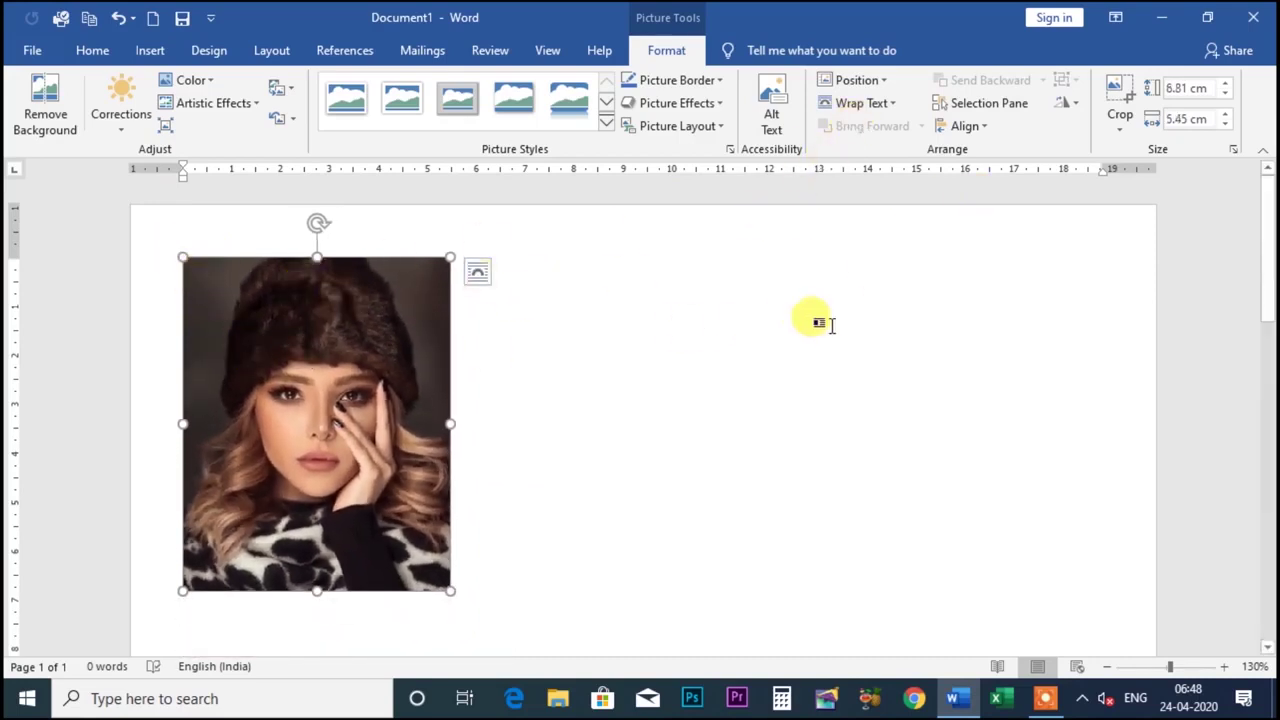
Set Square text wrapping and nudge the picture slightly right and down.
{"action": "left_click", "coordinate": [855, 103]}
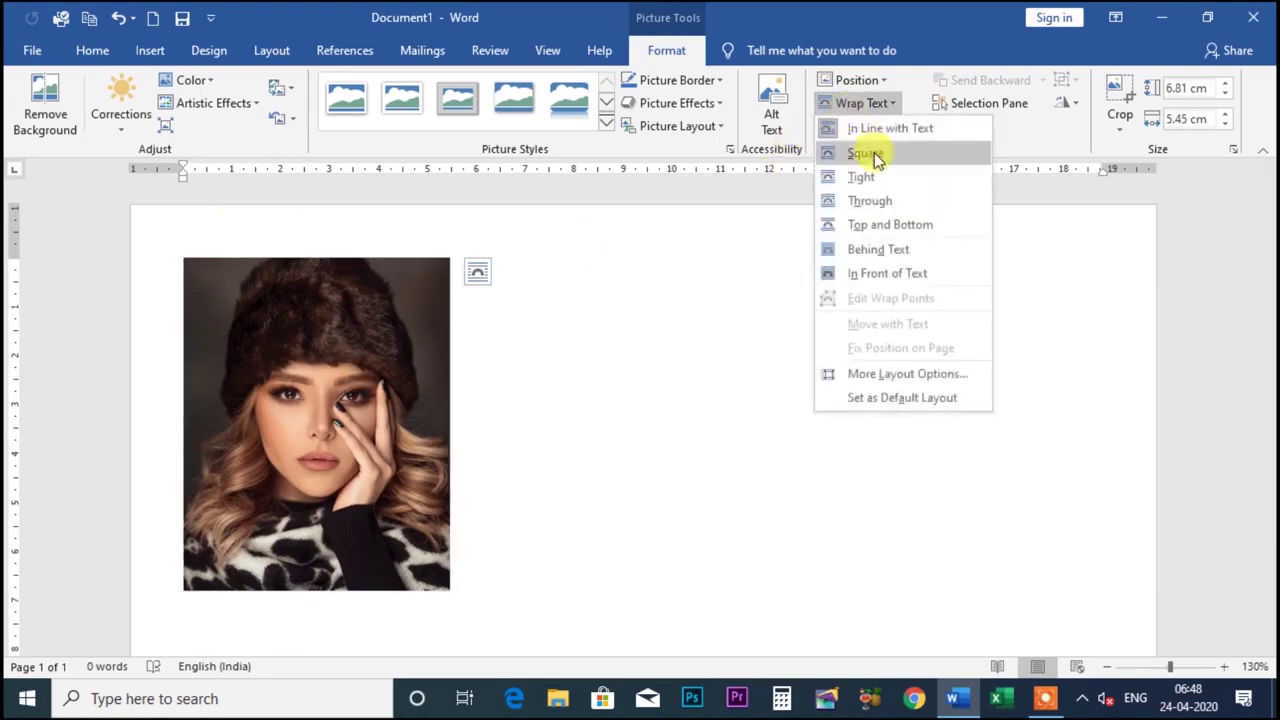
{"action": "left_click", "coordinate": [865, 153]}
{"action": "left_click_drag", "start_coordinate": [357, 323], "coordinate": [449, 370]}
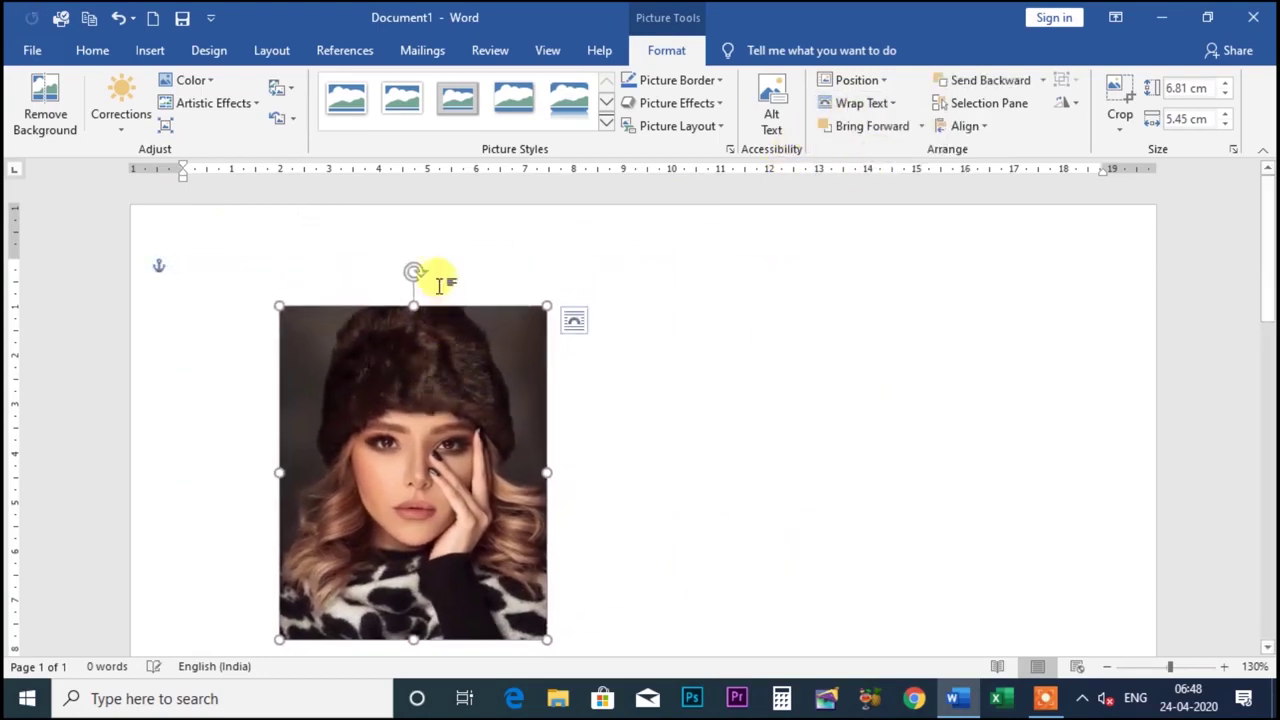
{"action": "mouse_move", "coordinate": [413, 271]}
{"action": "left_mouse_down"}
{"action": "mouse_move", "coordinate": [367, 610]}
{"action": "mouse_move", "coordinate": [412, 366]}
{"action": "left_mouse_up"}
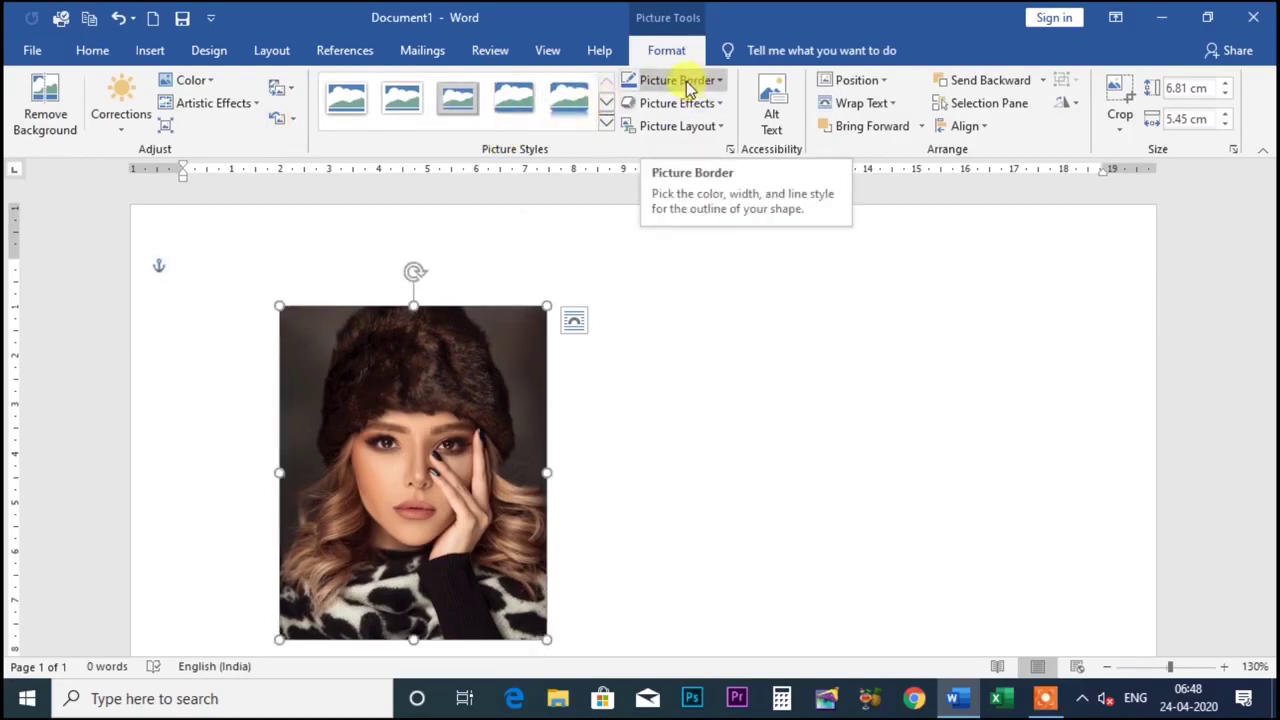
Give the picture border a 6 pt weight.
{"action": "left_click", "coordinate": [717, 84]}
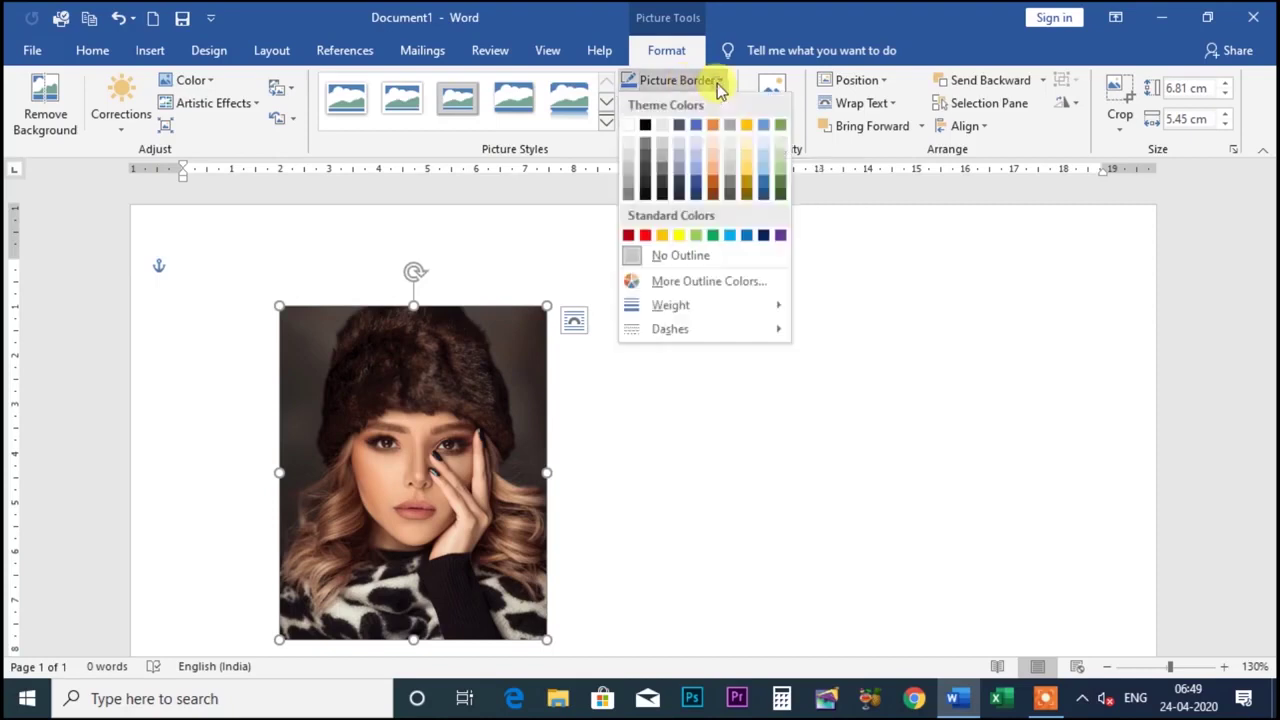
{"action": "mouse_move", "coordinate": [680, 305]}
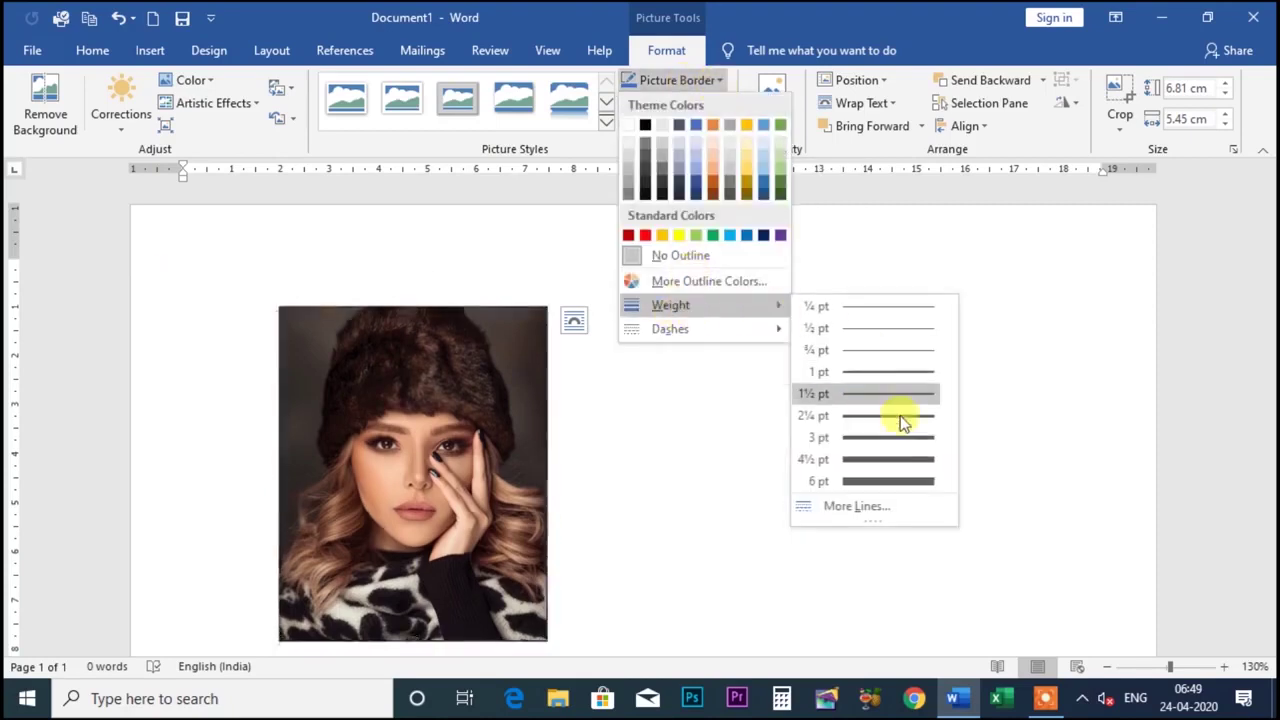
{"action": "left_click", "coordinate": [894, 480]}
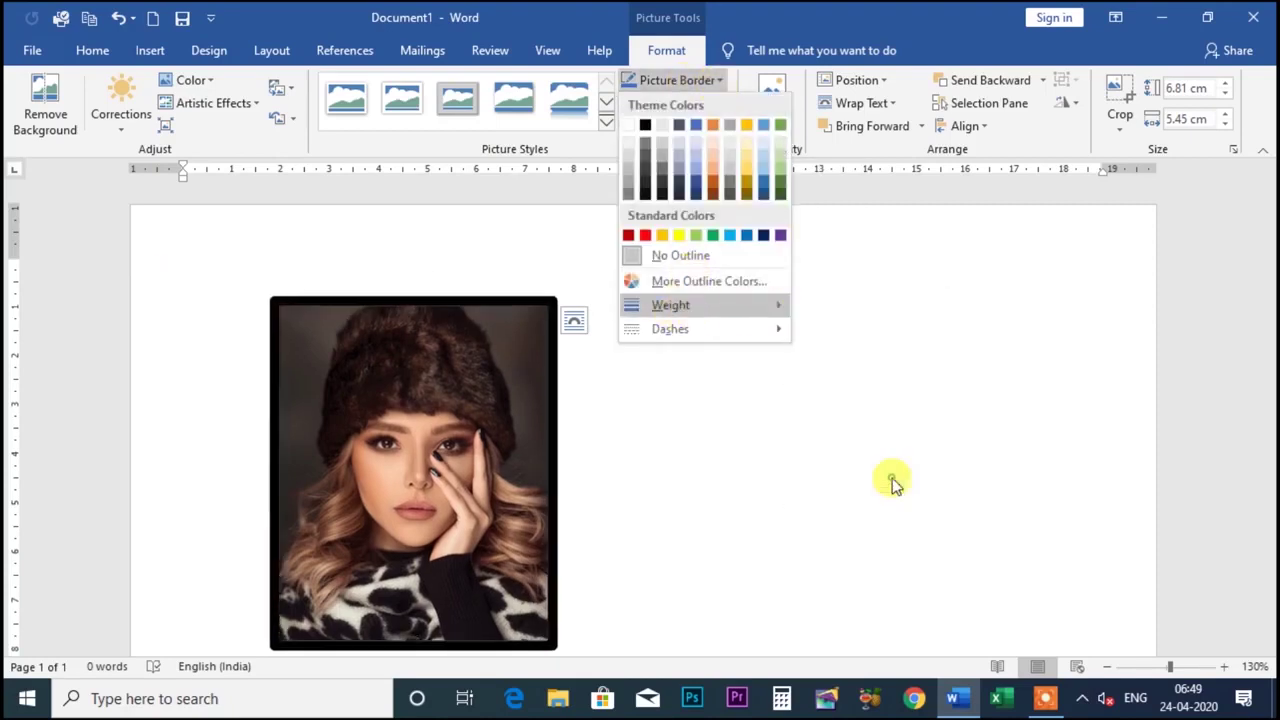
{"action": "left_click", "coordinate": [720, 84]}
{"action": "mouse_move", "coordinate": [735, 314]}
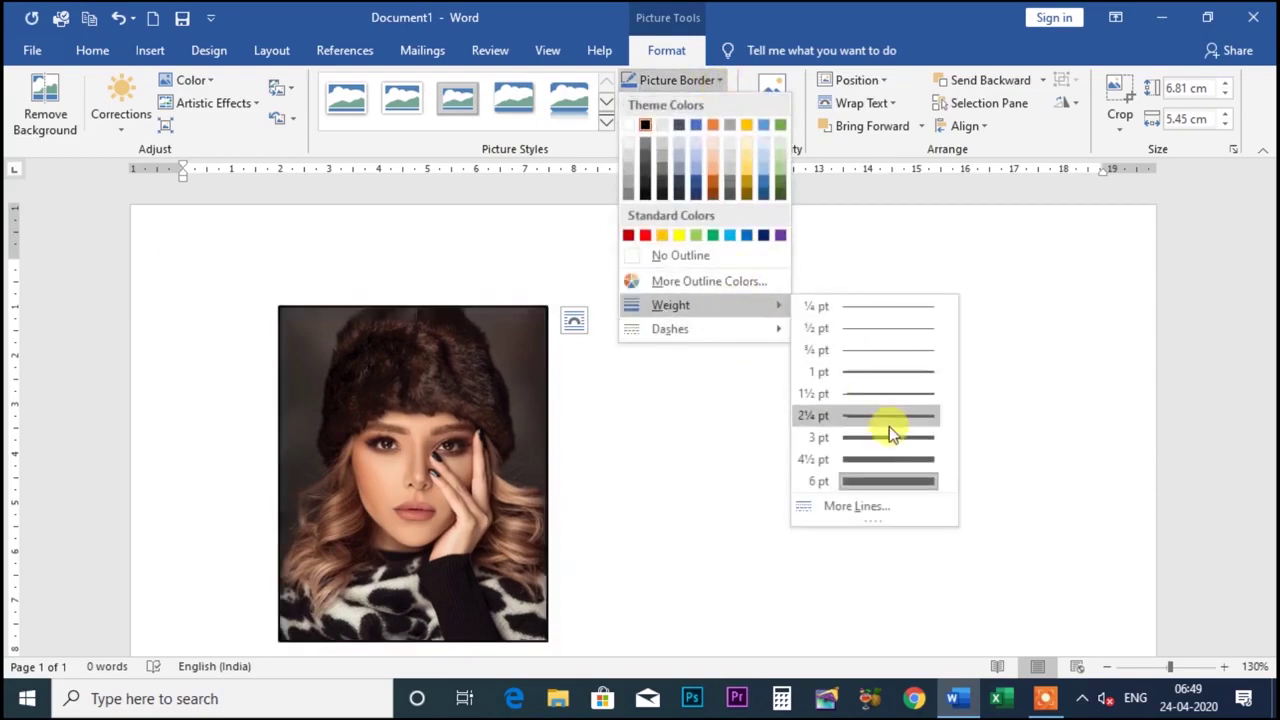
{"action": "left_click", "coordinate": [888, 479]}
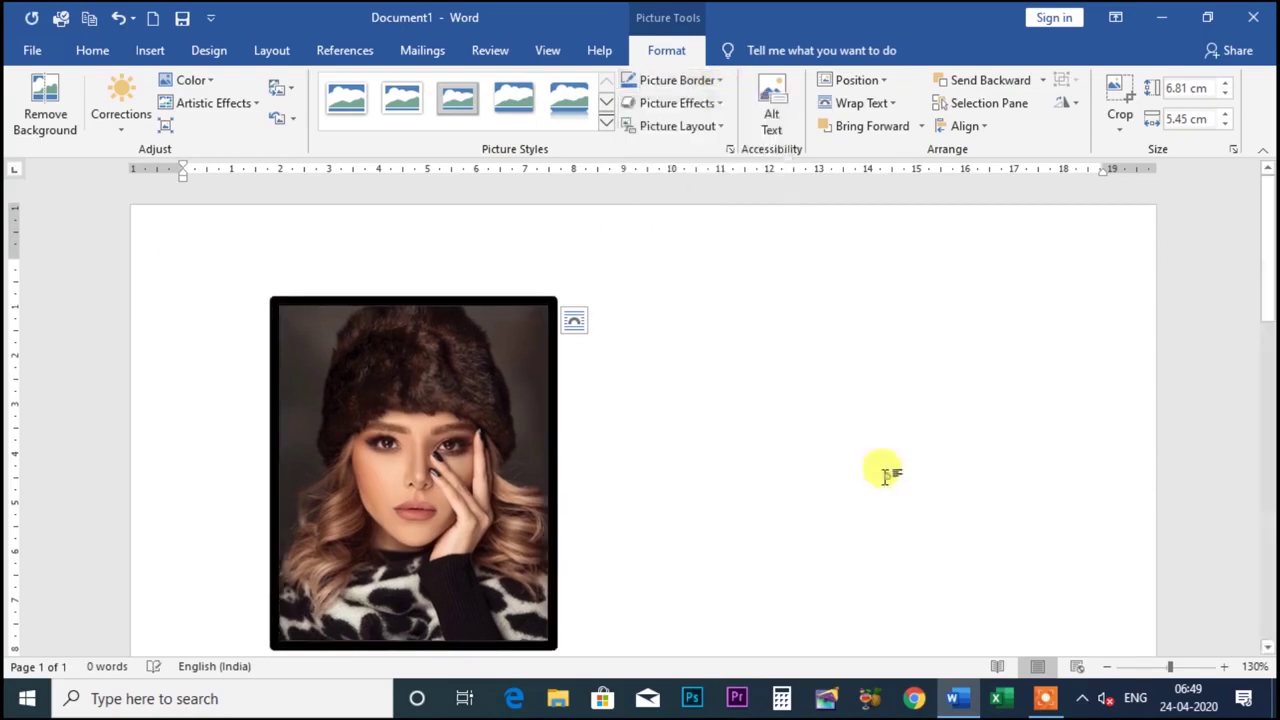
Try red and yellow border colours, settling on green.
{"action": "left_click", "coordinate": [721, 84]}
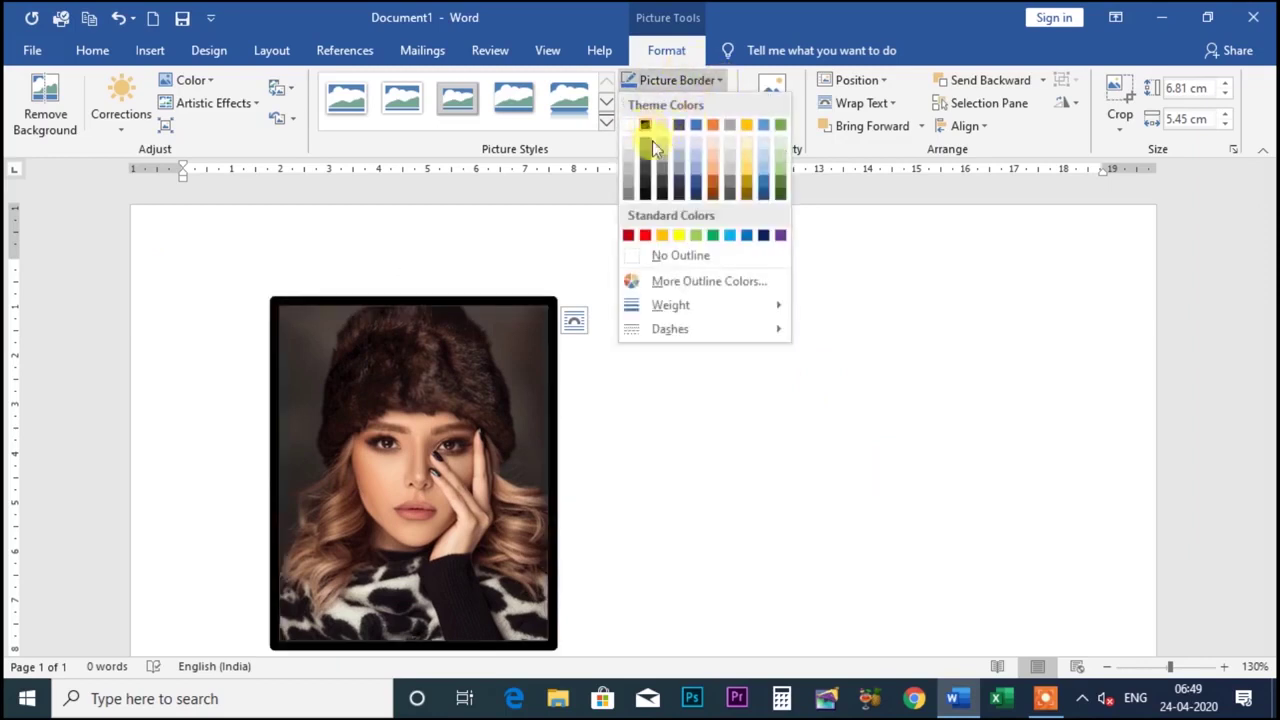
{"action": "left_click", "coordinate": [641, 236]}
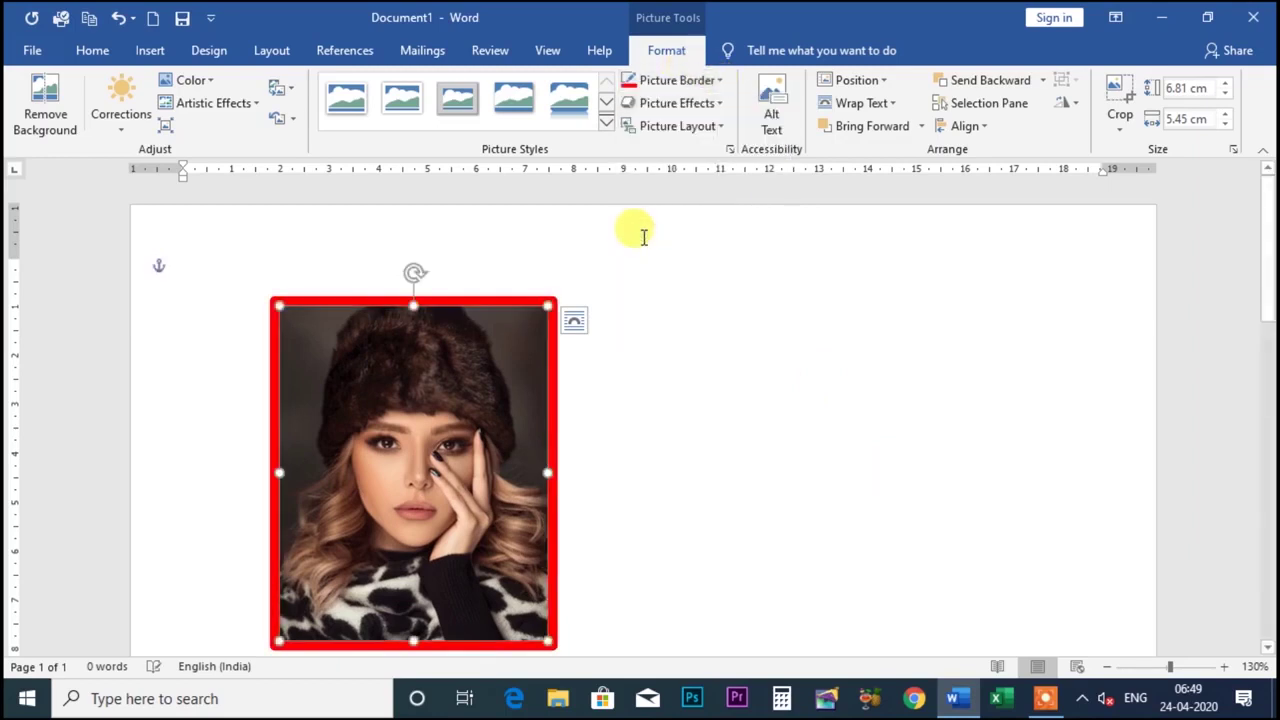
{"action": "left_click", "coordinate": [718, 81]}
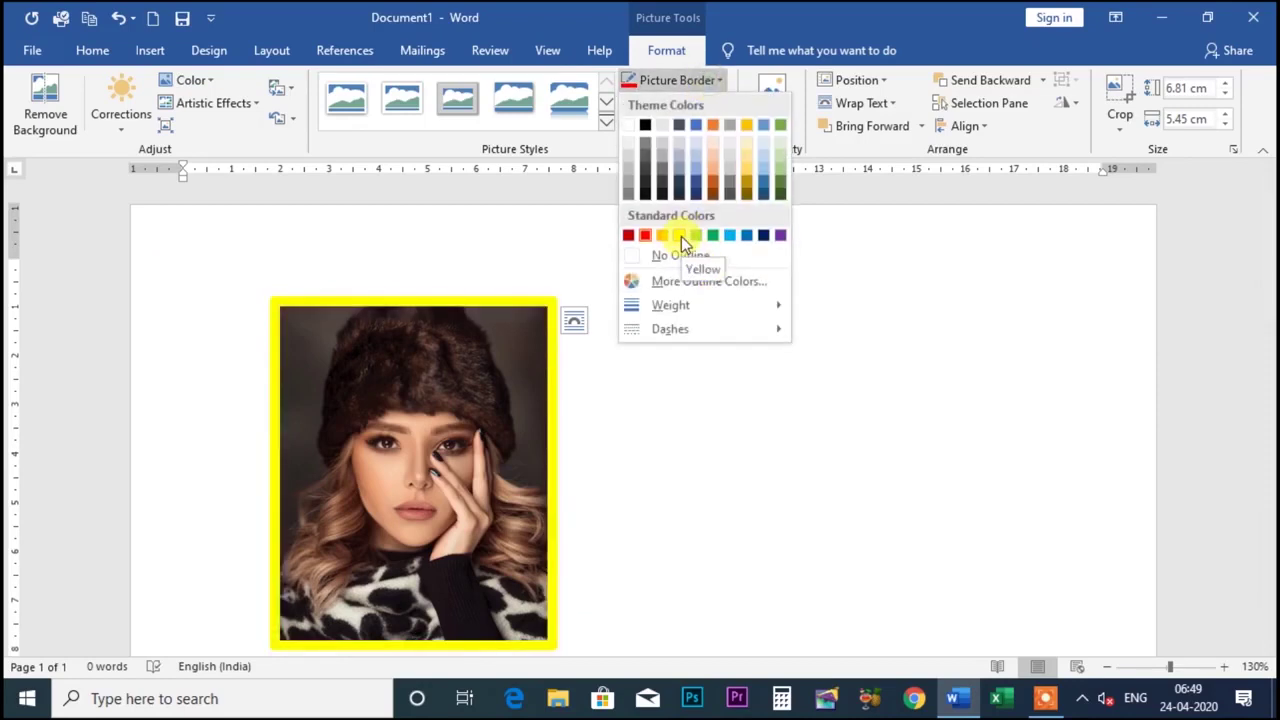
{"action": "left_click", "coordinate": [681, 236]}
{"action": "left_click", "coordinate": [720, 81]}
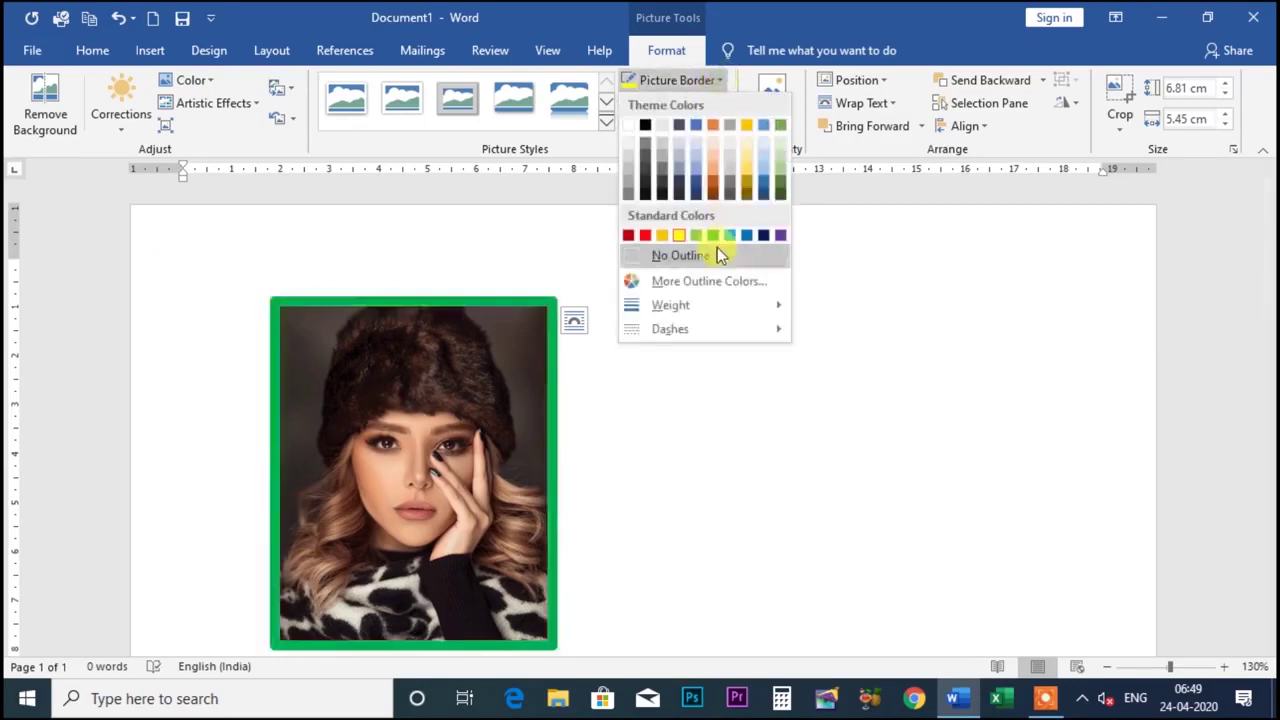
{"action": "left_click", "coordinate": [713, 234]}
{"action": "left_click", "coordinate": [718, 81]}
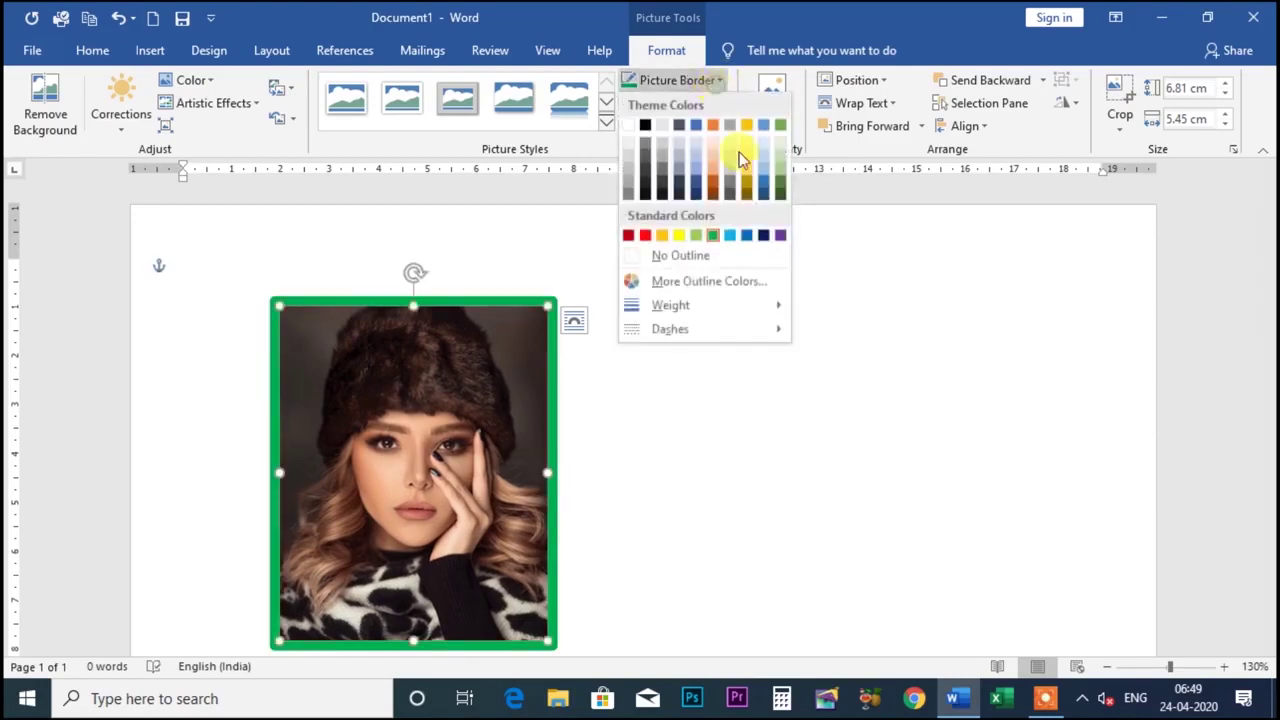
{"action": "left_click", "coordinate": [712, 234]}
{"action": "left_click", "coordinate": [720, 82]}
In the Colors dialog, pick a bright green and darken it on the custom spectrum.
{"action": "left_click", "coordinate": [681, 283]}
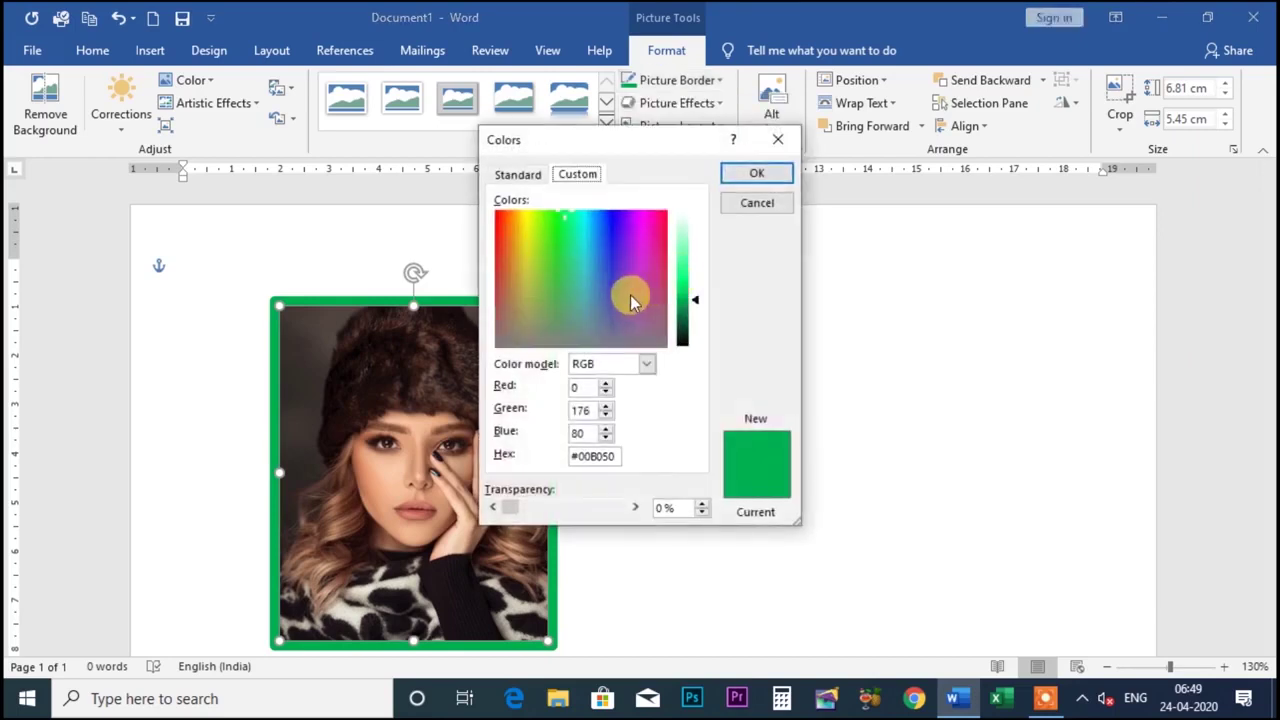
{"action": "left_click", "coordinate": [516, 174]}
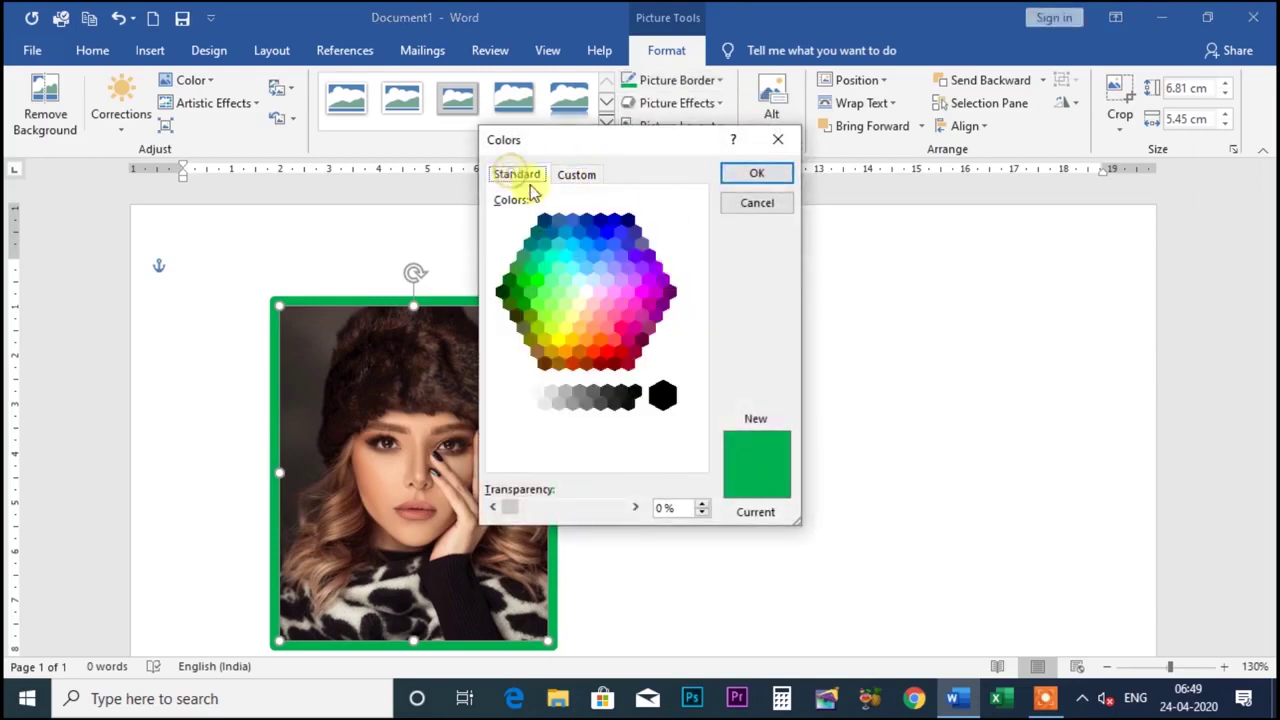
{"action": "left_click", "coordinate": [537, 282]}
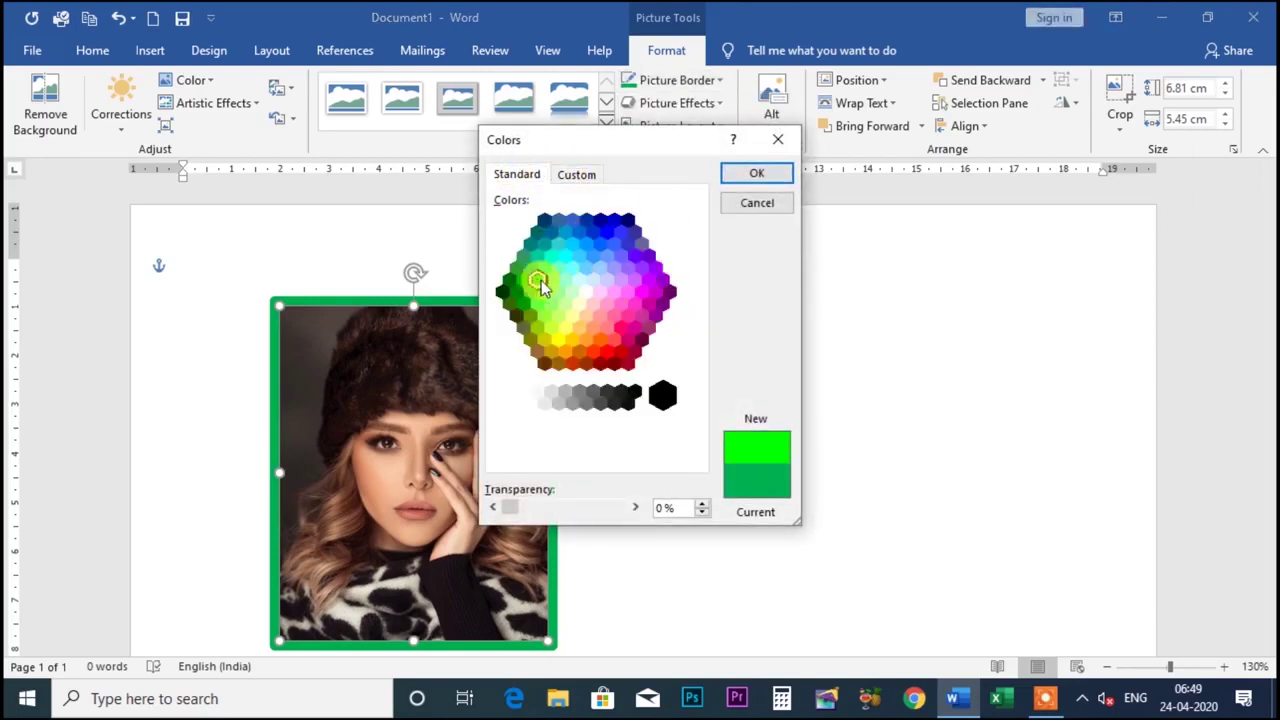
{"action": "left_click", "coordinate": [578, 180]}
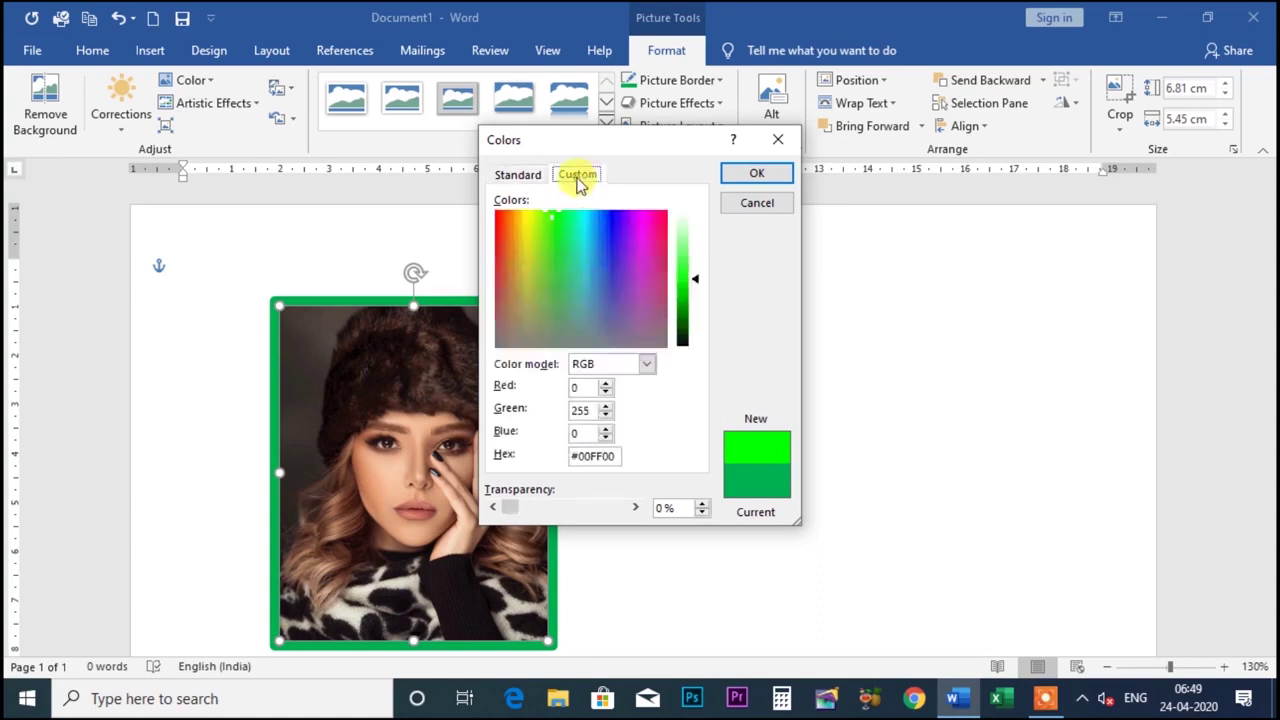
{"action": "left_click_drag", "start_coordinate": [698, 277], "coordinate": [695, 298]}
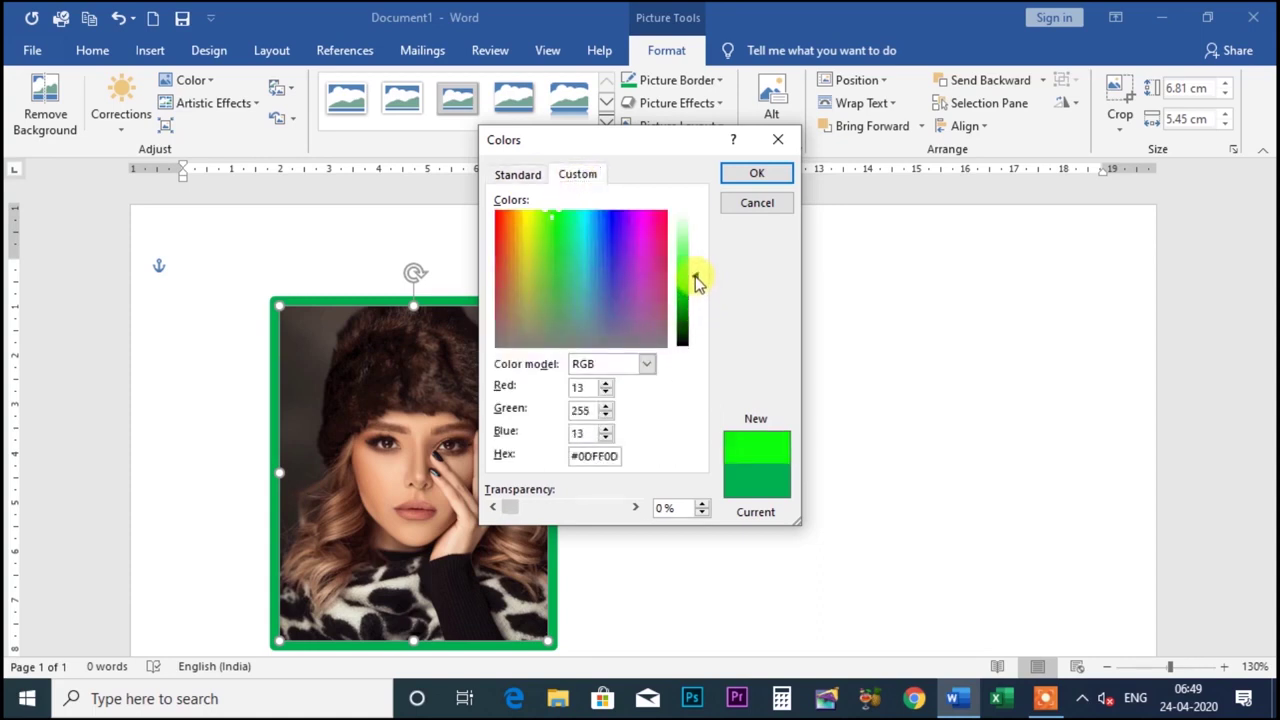
Adjust the custom colour to a pinkish red (about #D50952) and apply it to the border.
{"action": "left_click", "coordinate": [645, 366]}
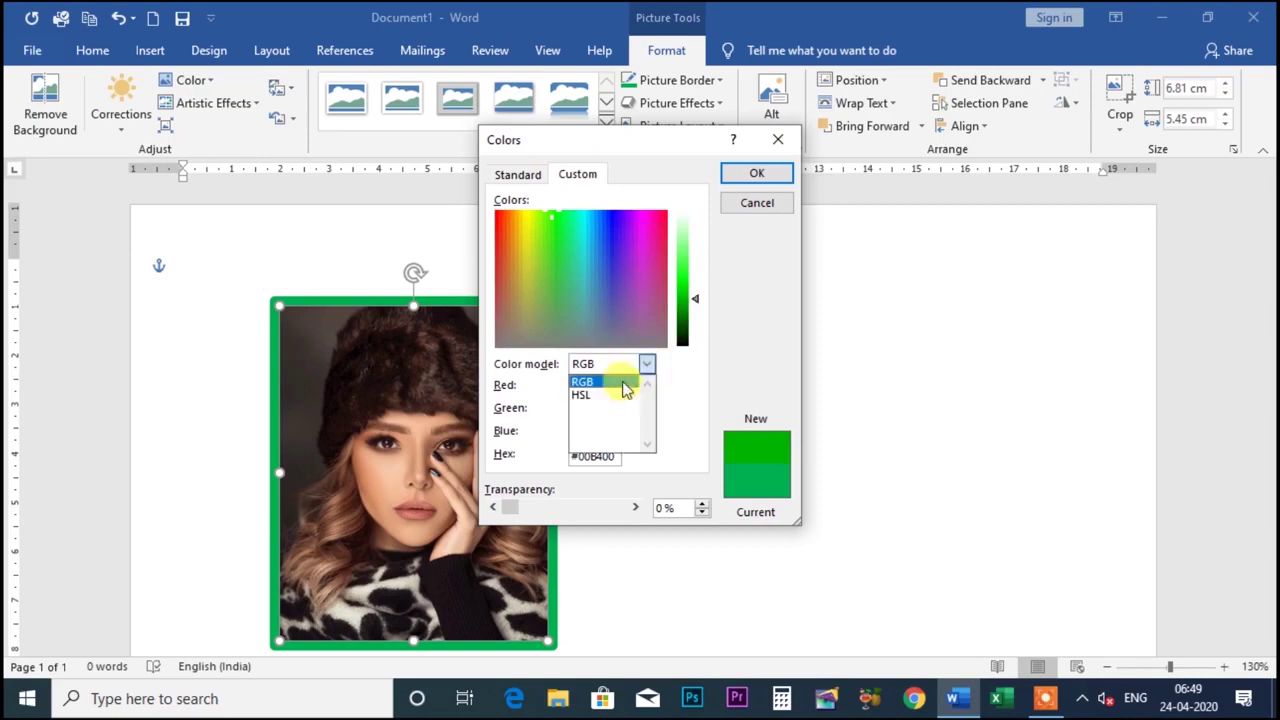
{"action": "left_click", "coordinate": [594, 383]}
{"action": "left_click", "coordinate": [646, 364]}
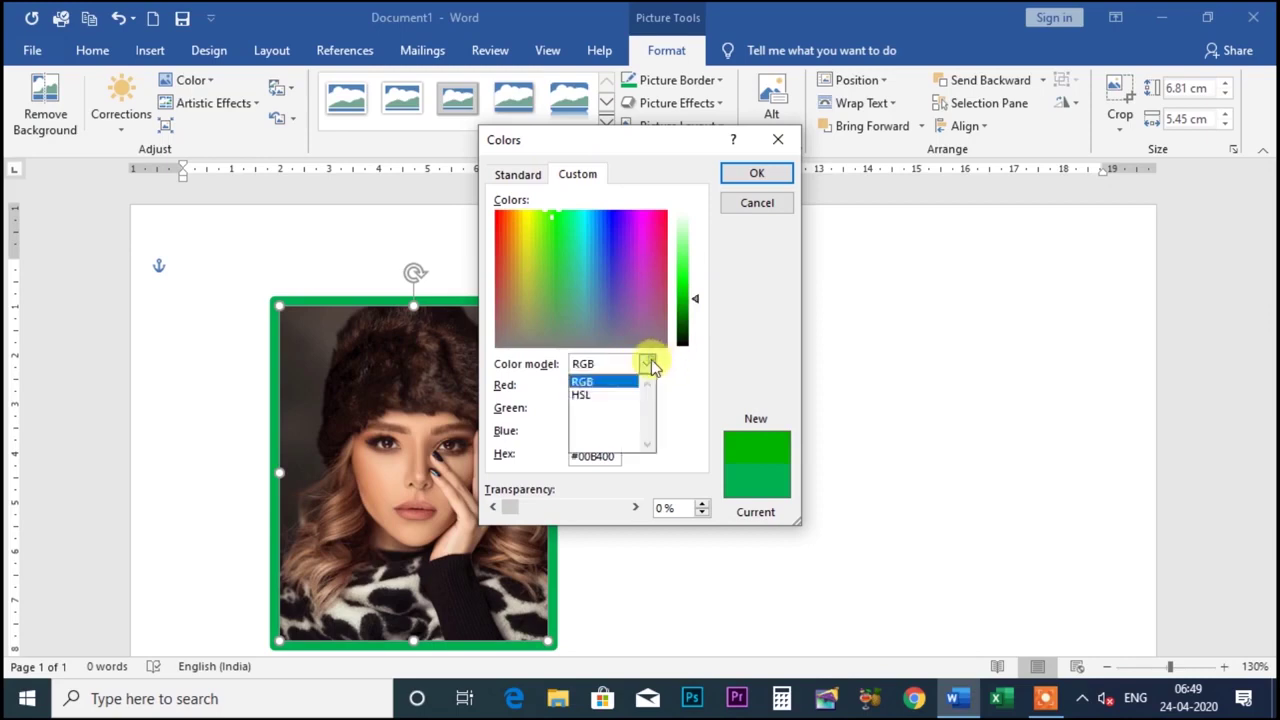
{"action": "left_click", "coordinate": [598, 394]}
{"action": "left_click_drag", "start_coordinate": [695, 299], "coordinate": [695, 289]}
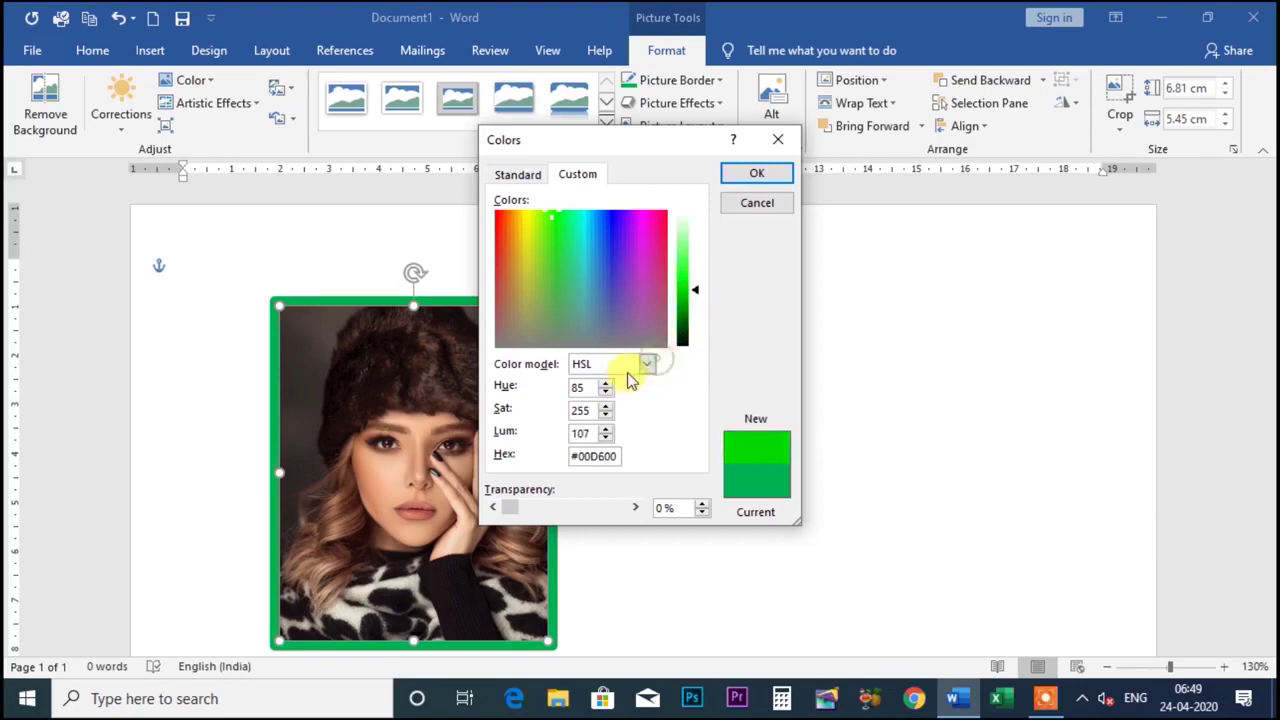
{"action": "left_click", "coordinate": [647, 364]}
{"action": "left_click", "coordinate": [598, 383]}
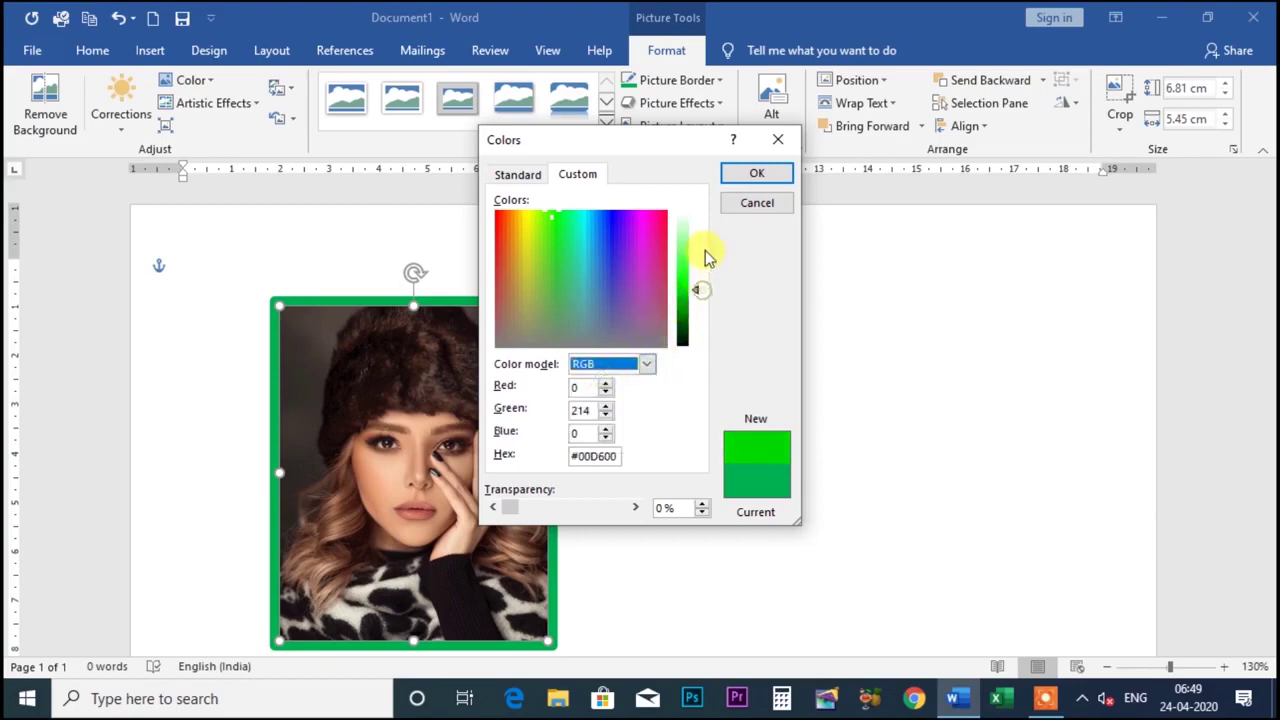
{"action": "mouse_move", "coordinate": [630, 233]}
{"action": "left_mouse_down"}
{"action": "mouse_move", "coordinate": [619, 232]}
{"action": "mouse_move", "coordinate": [657, 228]}
{"action": "left_mouse_up"}
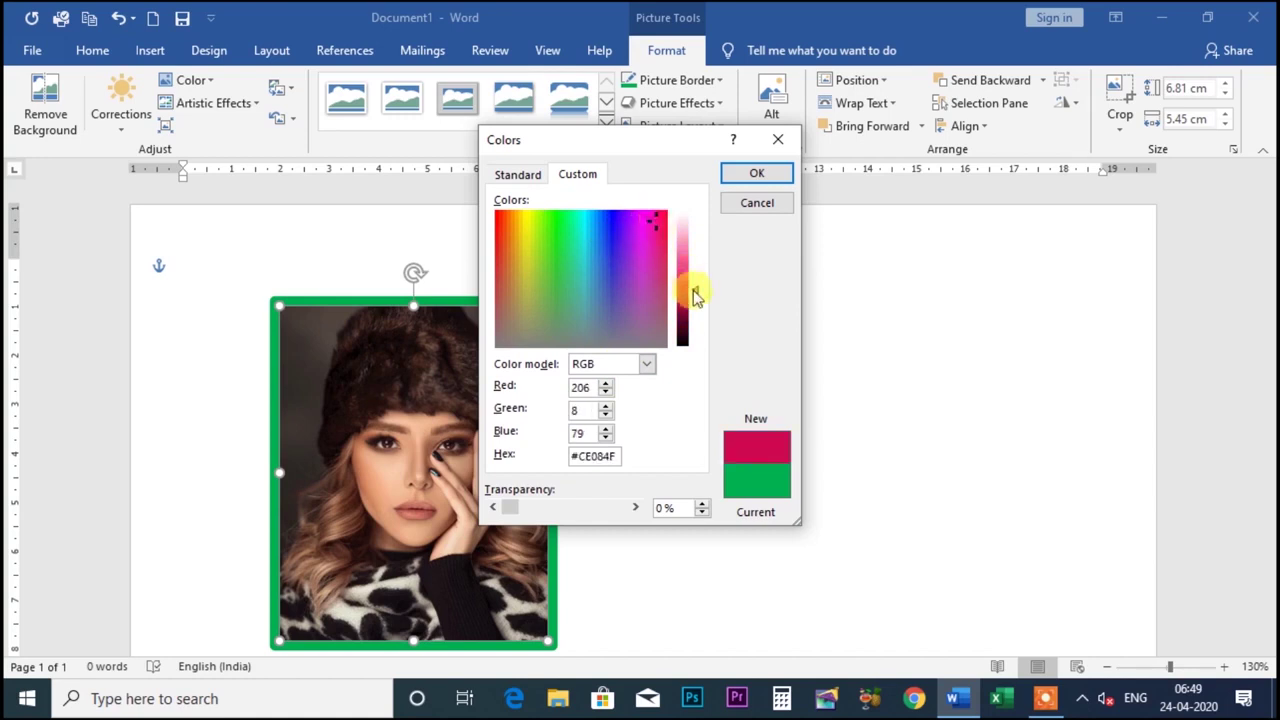
{"action": "left_click_drag", "start_coordinate": [697, 295], "coordinate": [700, 289]}
{"action": "left_click", "coordinate": [740, 176]}
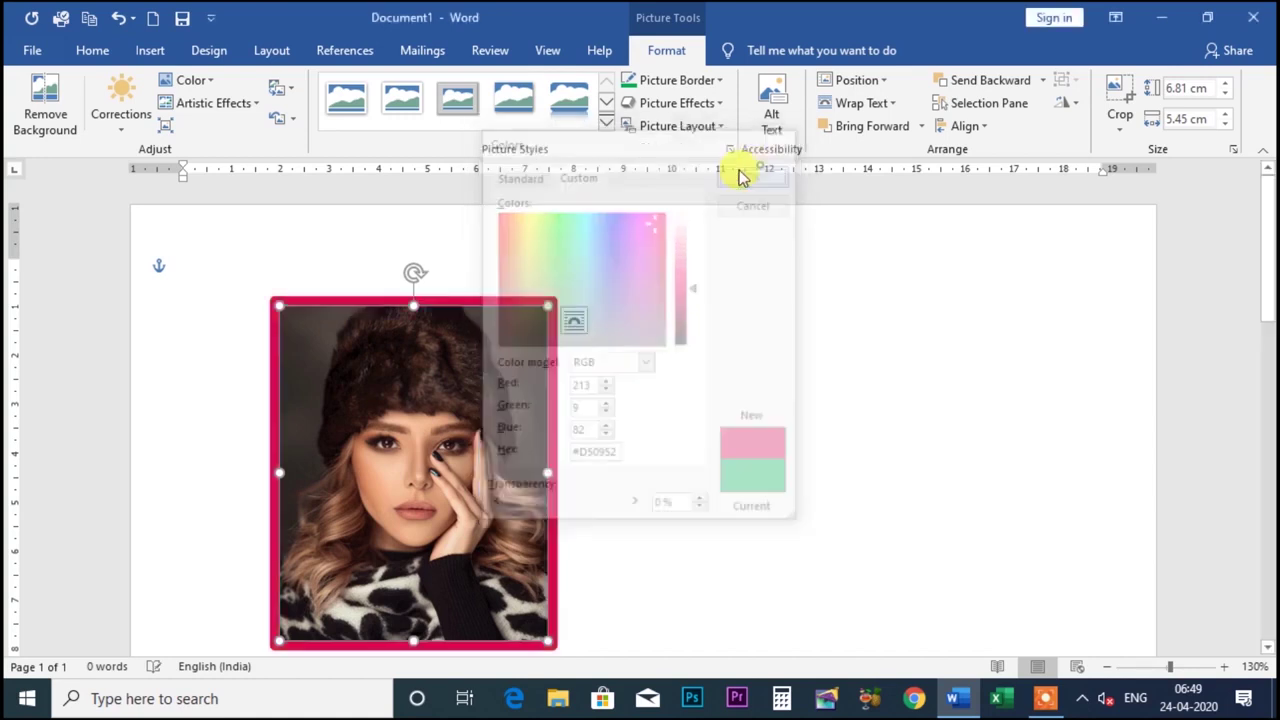
Set the picture border weight to 4½ pt.
{"action": "left_click", "coordinate": [713, 88]}
{"action": "mouse_move", "coordinate": [668, 350]}
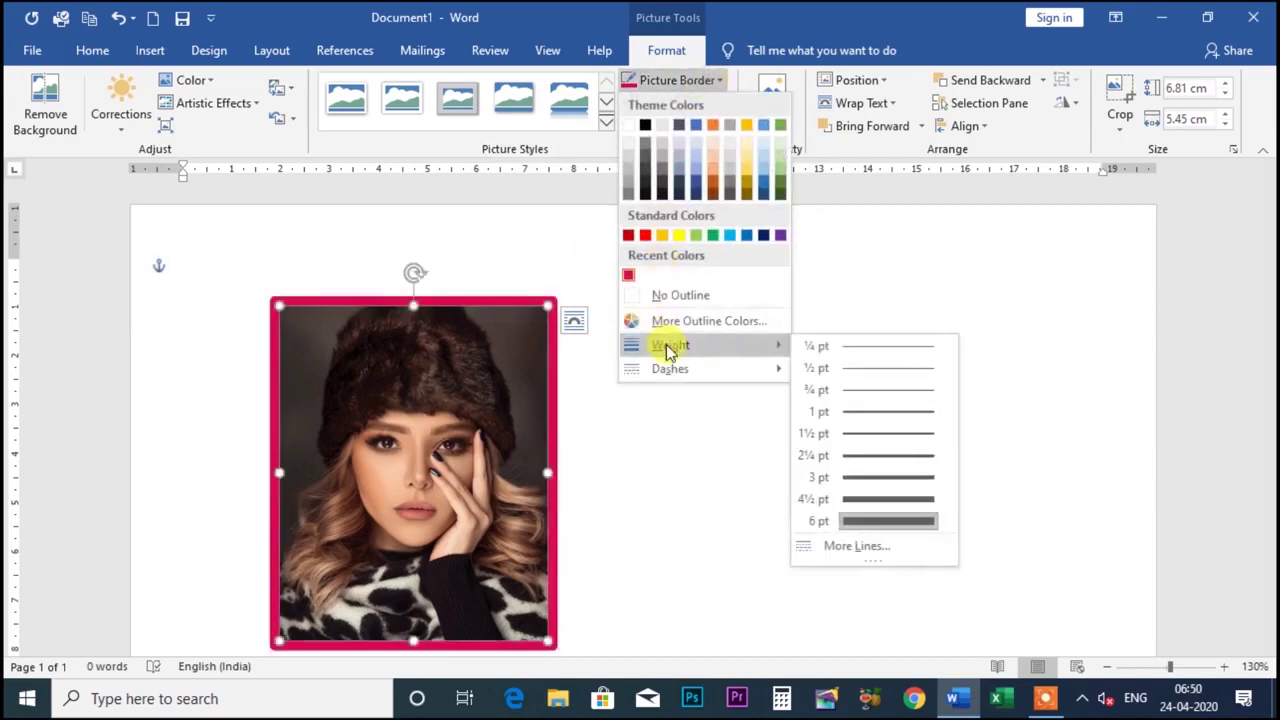
{"action": "left_click", "coordinate": [892, 499]}
Show the border's detailed line settings in the Format Picture pane via More Lines.
{"action": "left_click", "coordinate": [710, 84]}
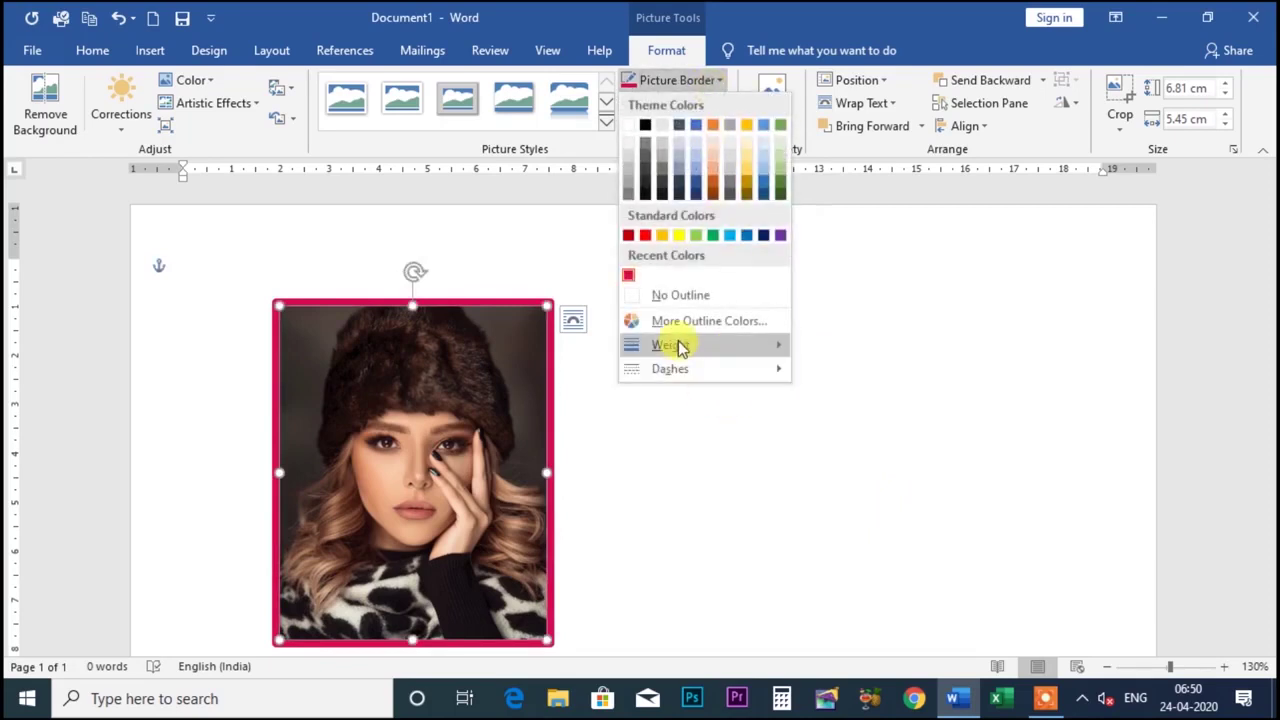
{"action": "mouse_move", "coordinate": [708, 348]}
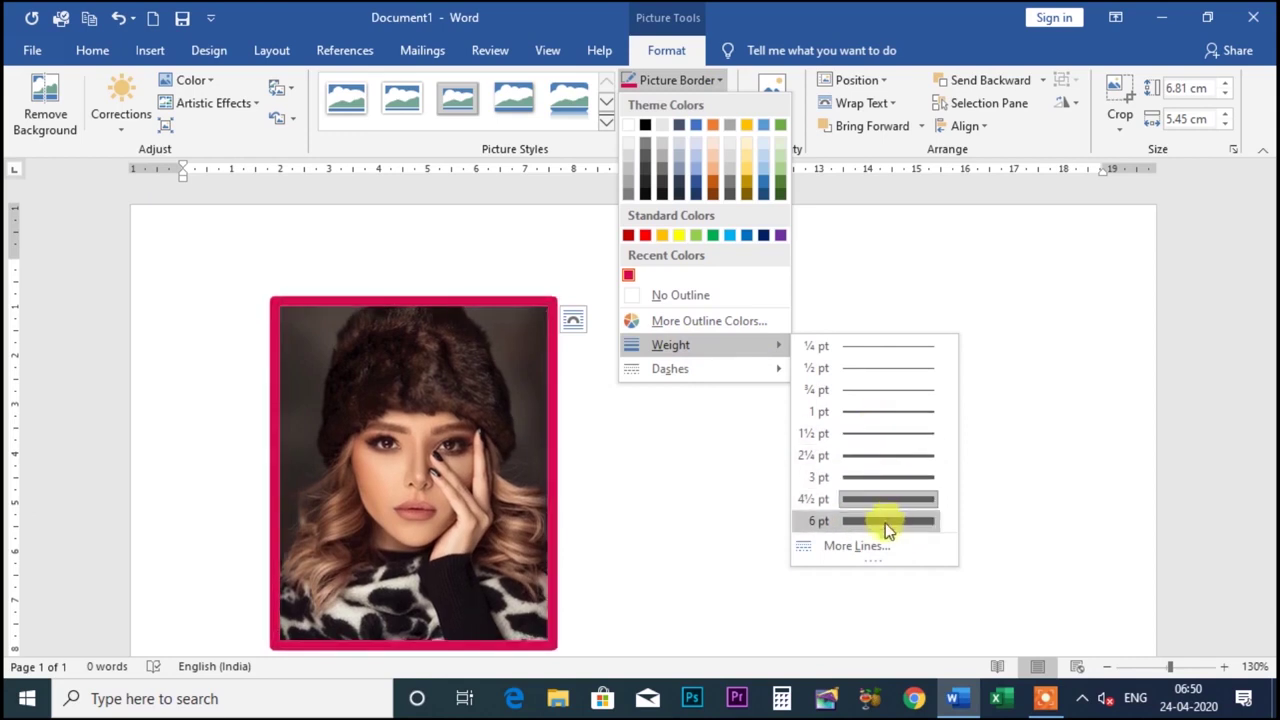
{"action": "left_click", "coordinate": [855, 552]}
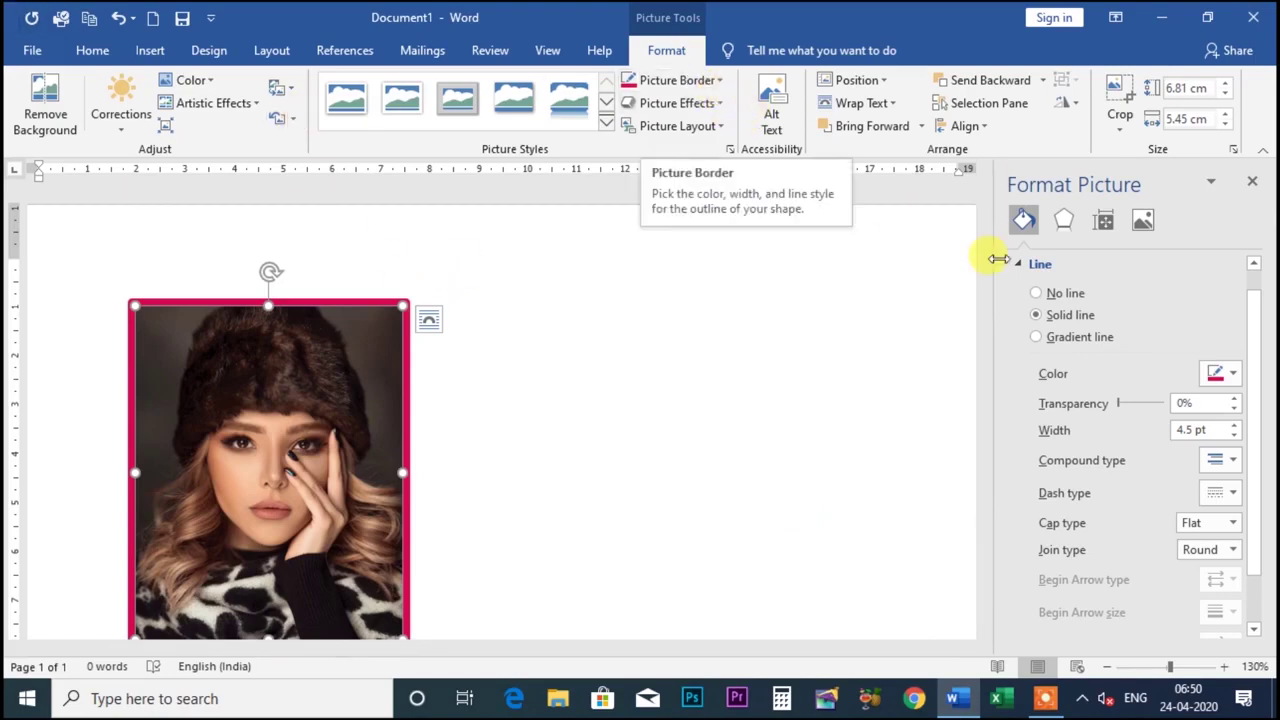
{"action": "left_click", "coordinate": [1252, 181]}
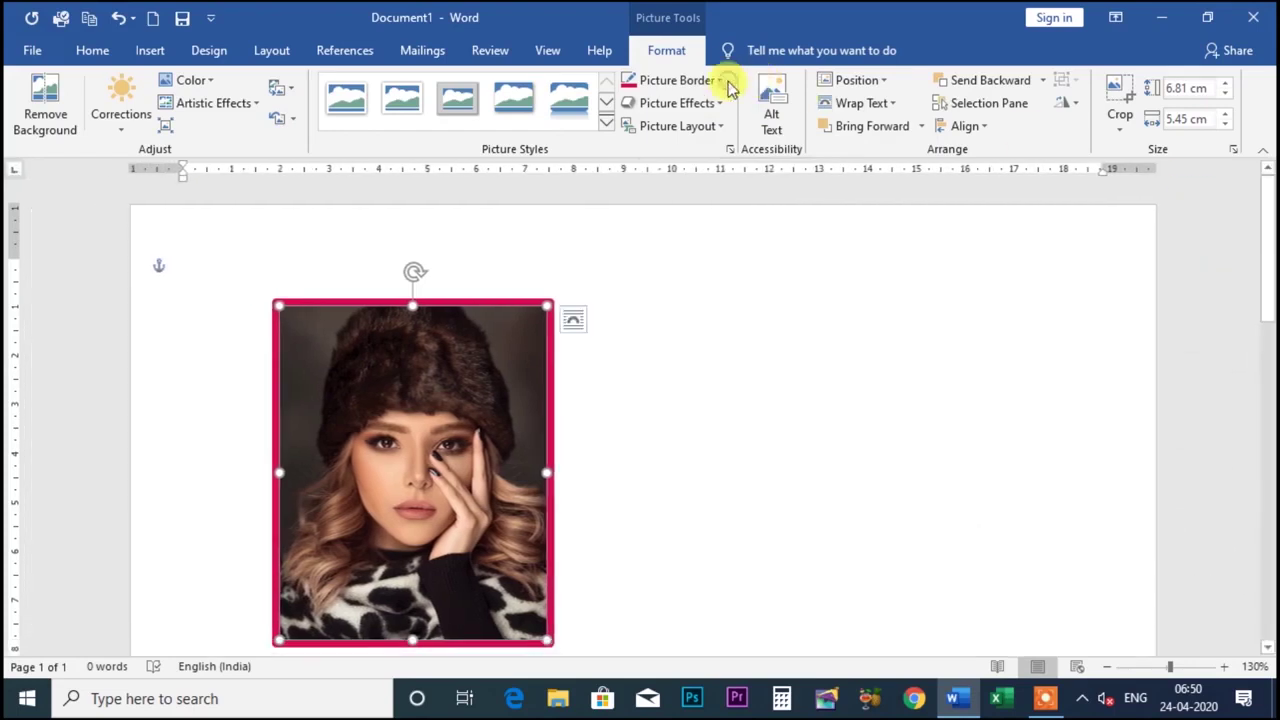
{"action": "left_click", "coordinate": [719, 84]}
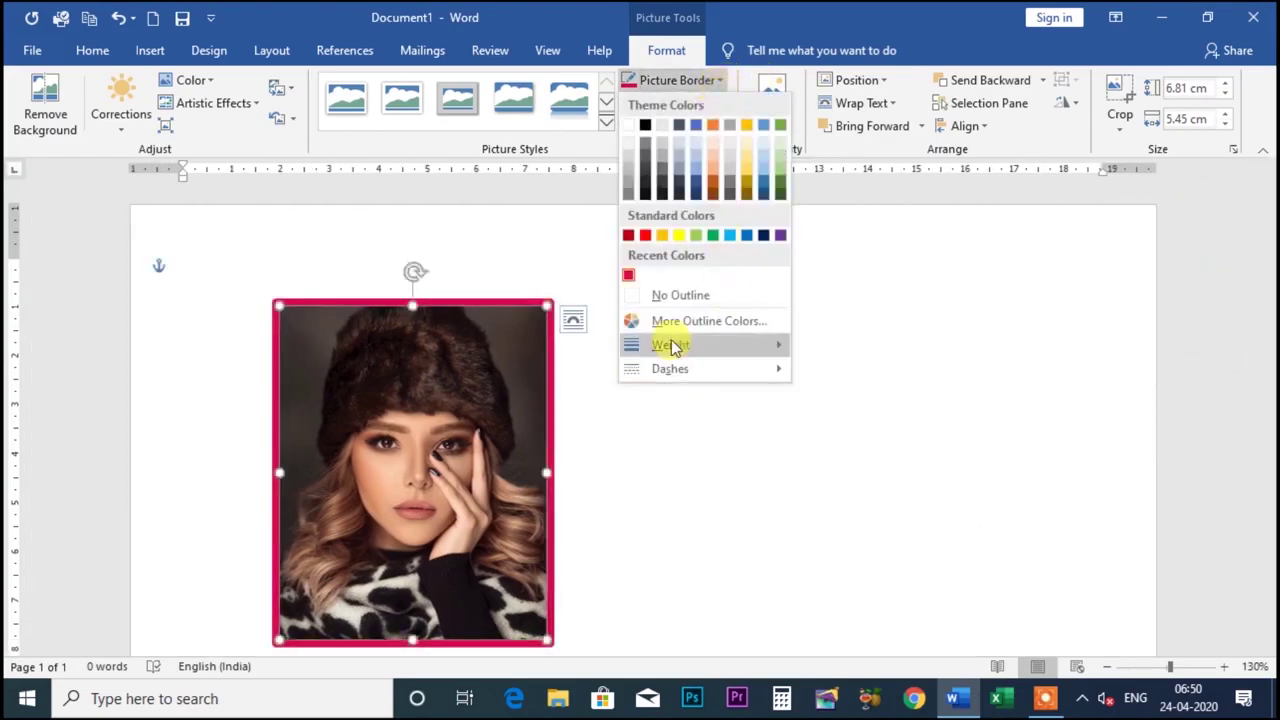
{"action": "mouse_move", "coordinate": [665, 344]}
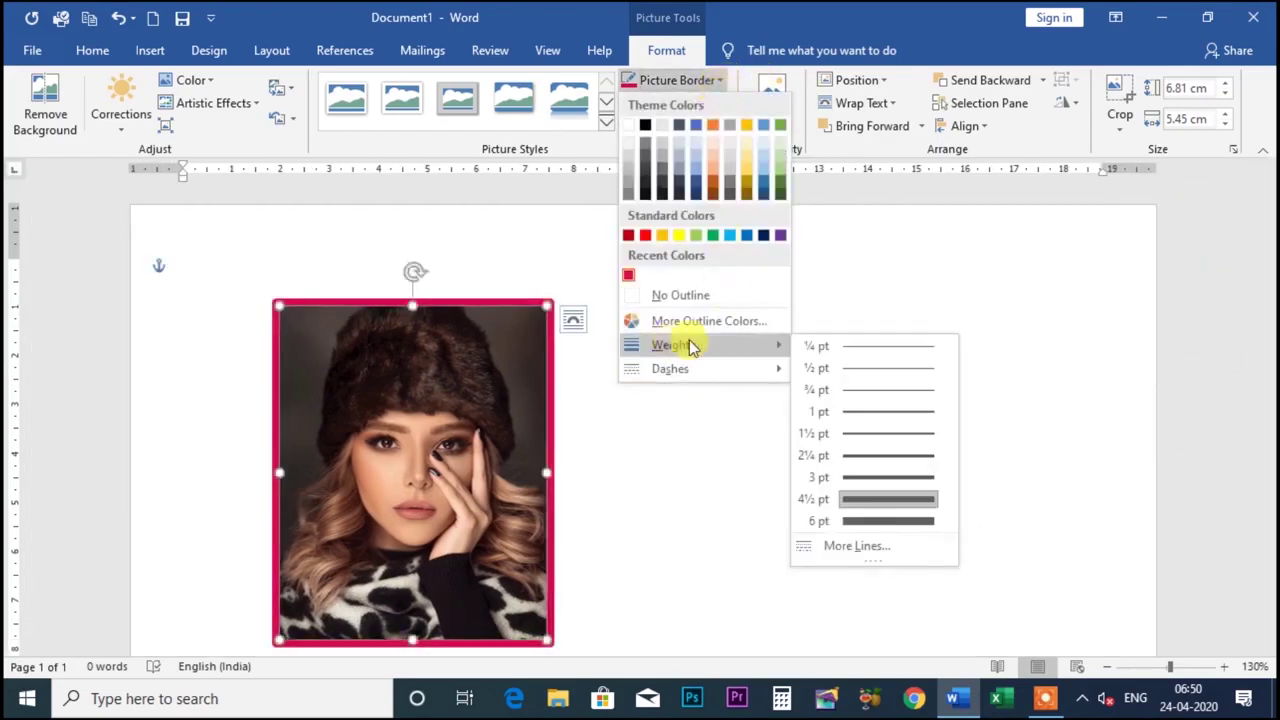
{"action": "left_click", "coordinate": [858, 546]}
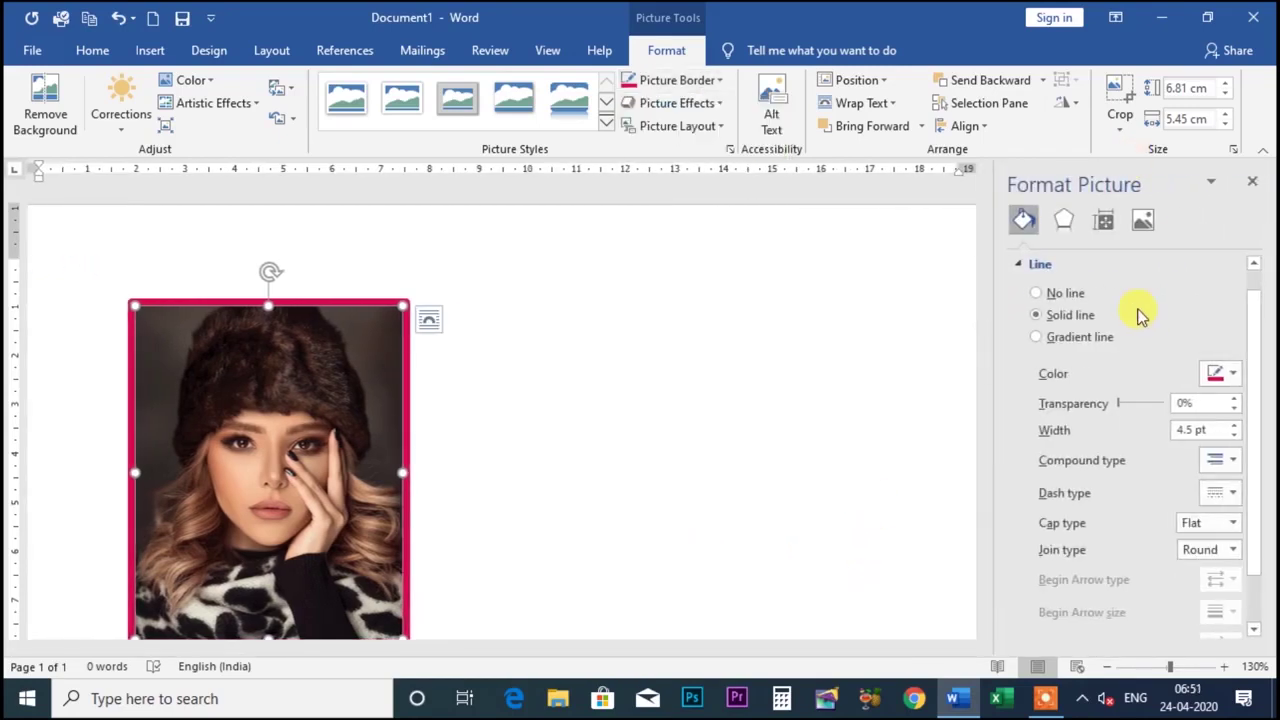
In Picture Corrections, try a -50% soften, then undo it to keep sharpness at 0%.
{"action": "left_click", "coordinate": [1144, 221]}
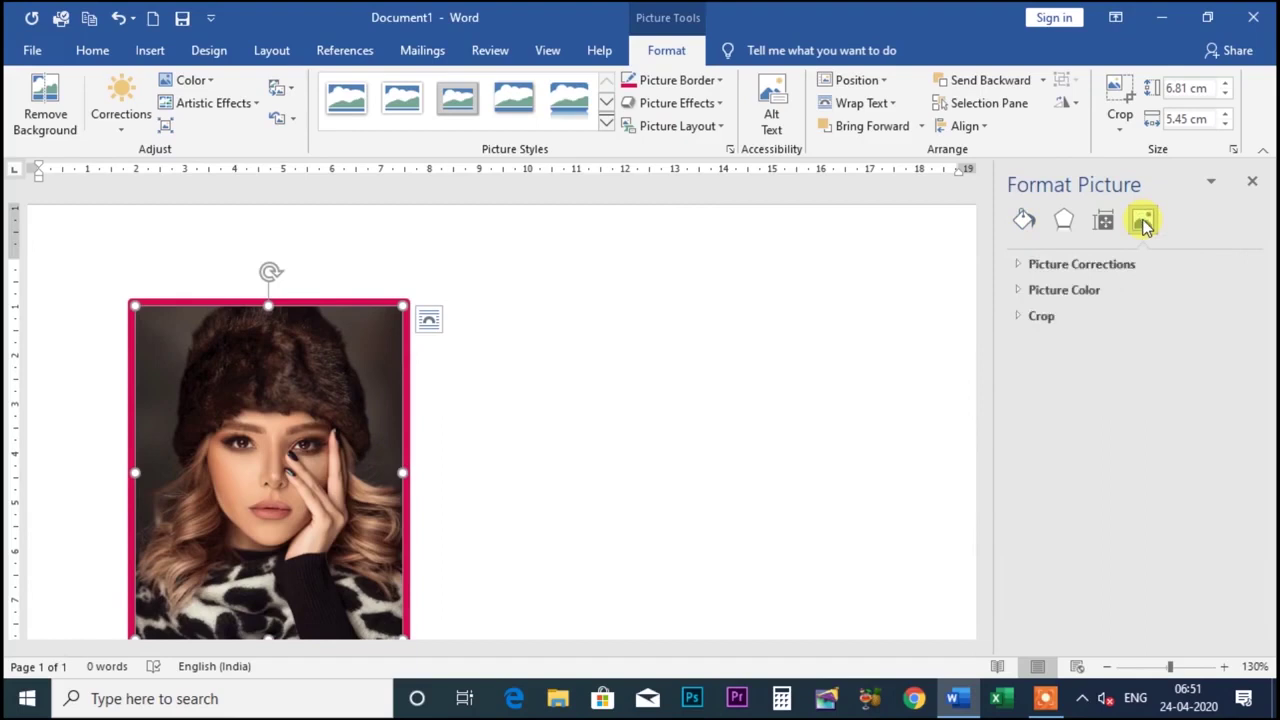
{"action": "left_click", "coordinate": [1020, 266]}
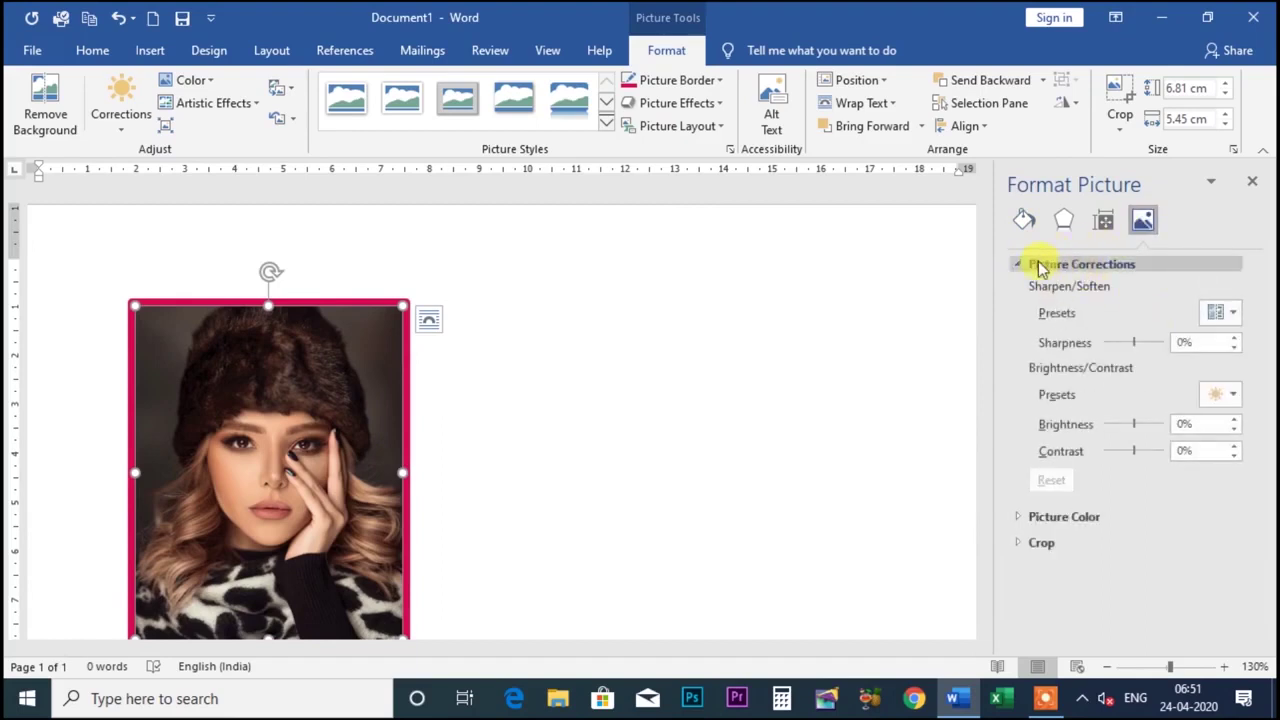
{"action": "left_click", "coordinate": [1230, 316]}
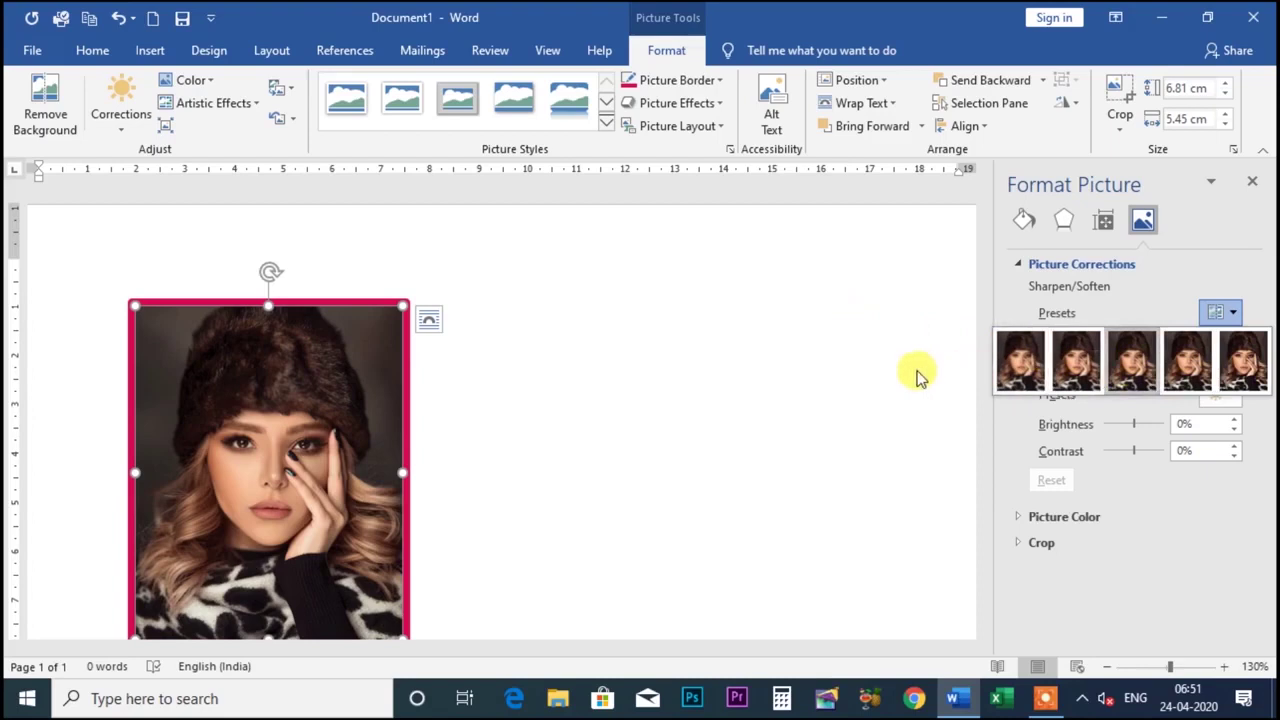
{"action": "left_click", "coordinate": [1025, 368]}
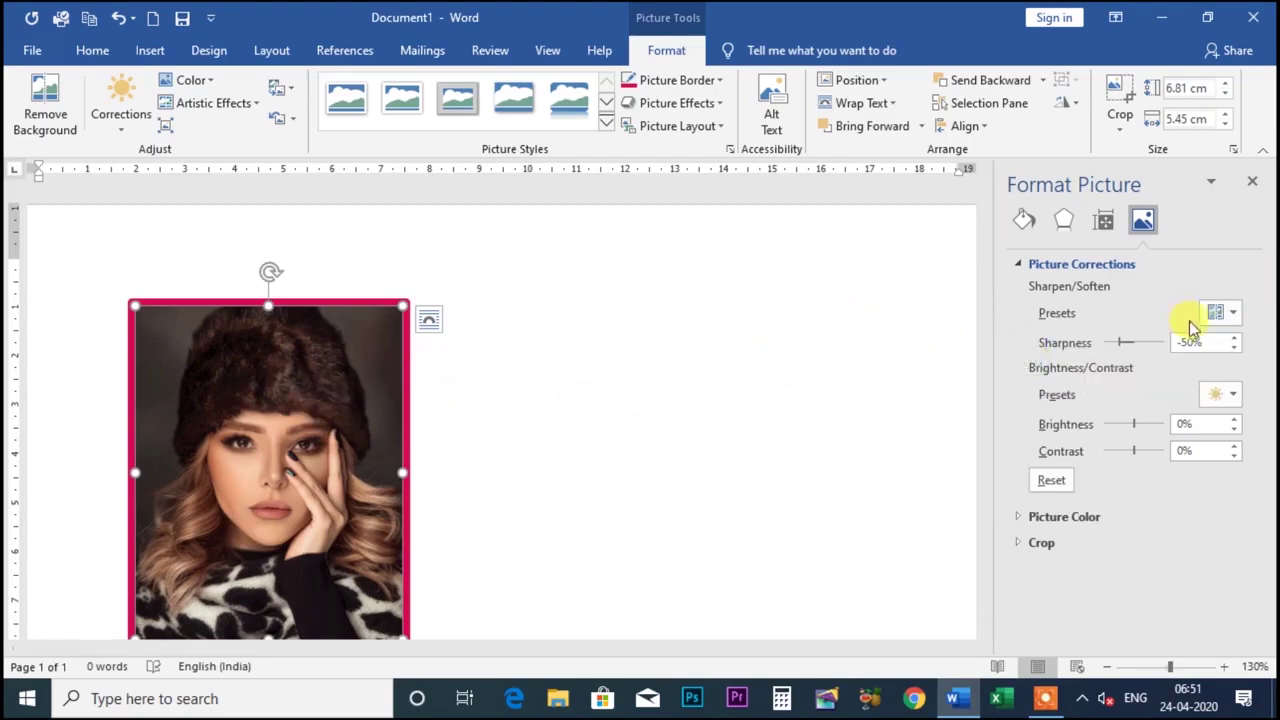
{"action": "key", "text": "ctrl+z"}
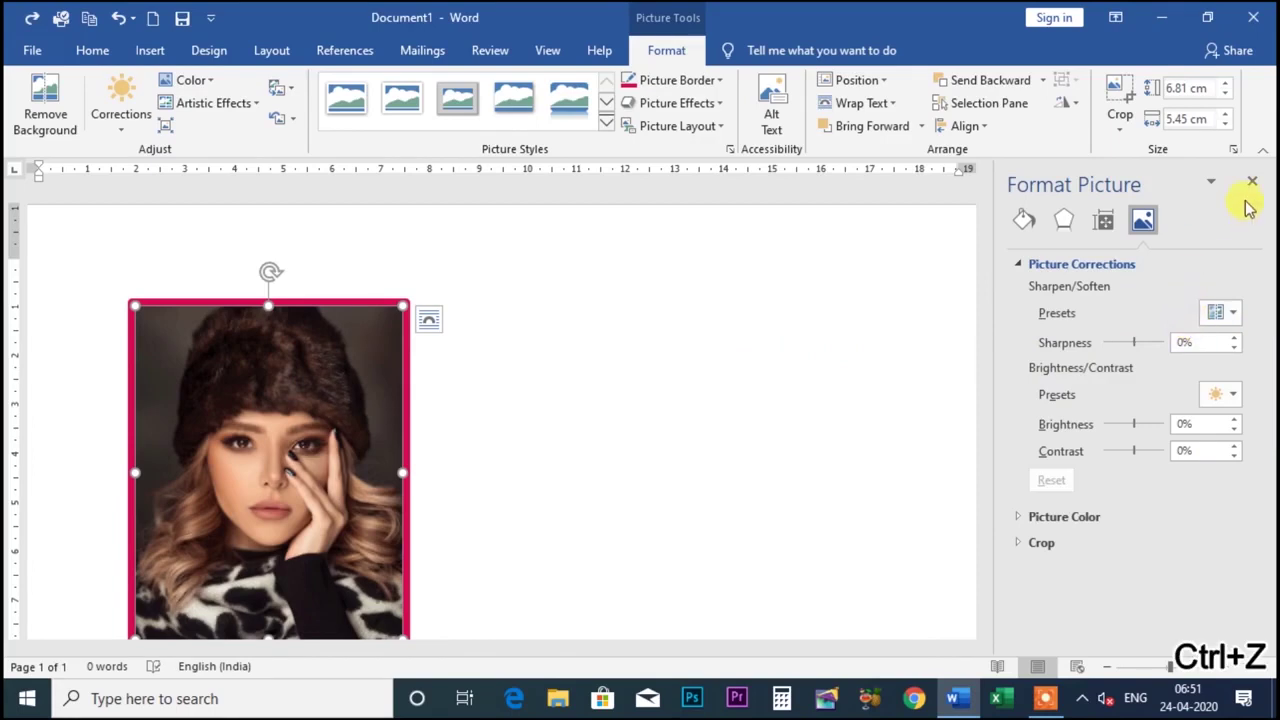
Bring back the border's Line settings, try No line, then restore a solid line.
{"action": "left_click", "coordinate": [1254, 186]}
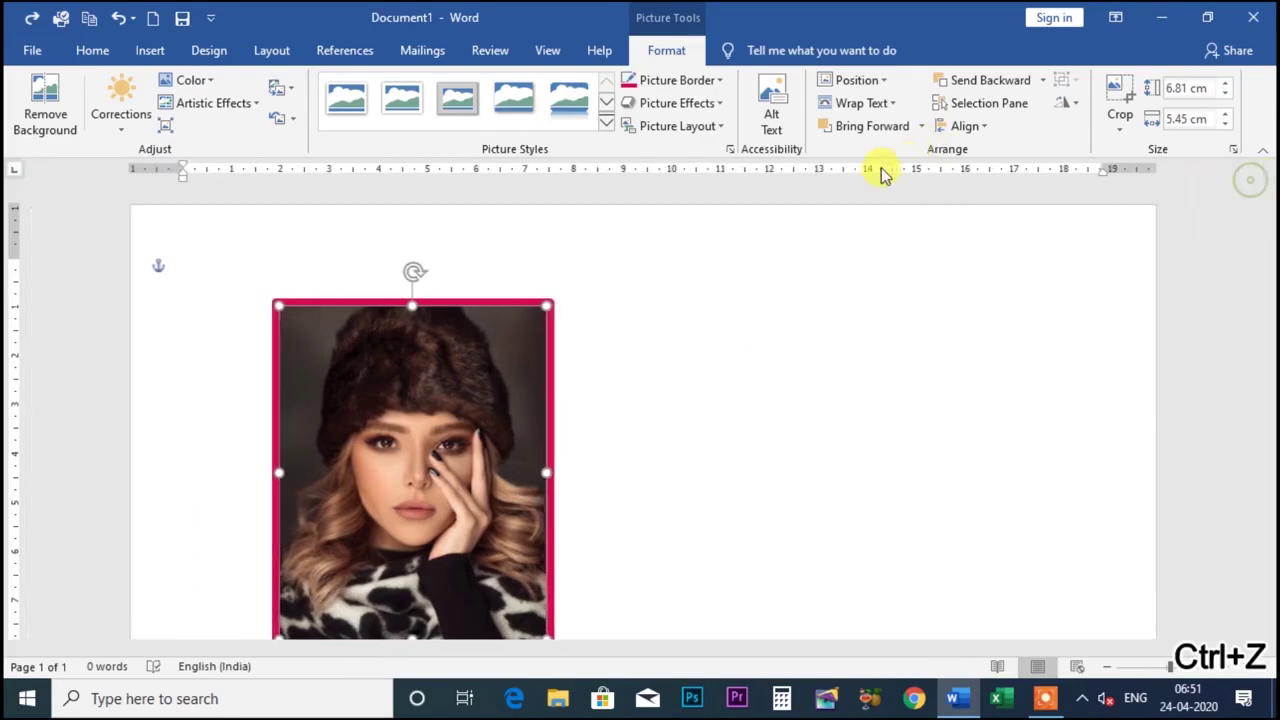
{"action": "left_click", "coordinate": [712, 80]}
{"action": "mouse_move", "coordinate": [712, 345]}
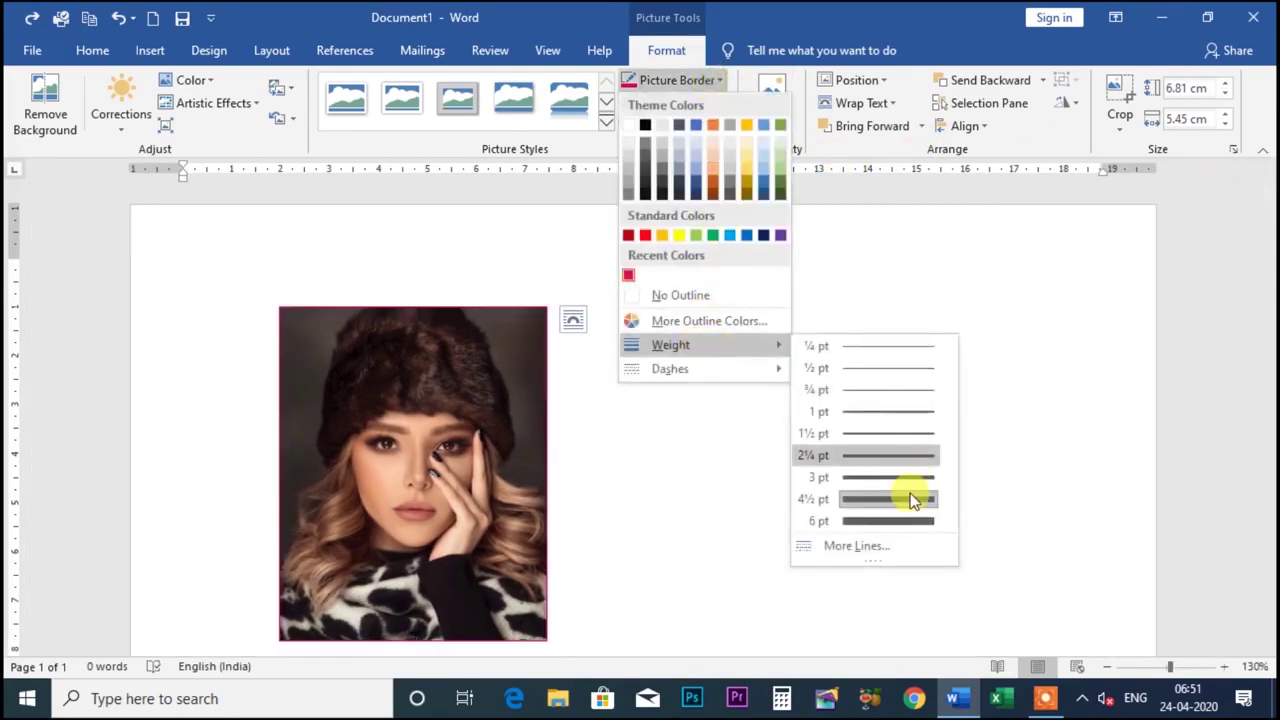
{"action": "left_click", "coordinate": [858, 554]}
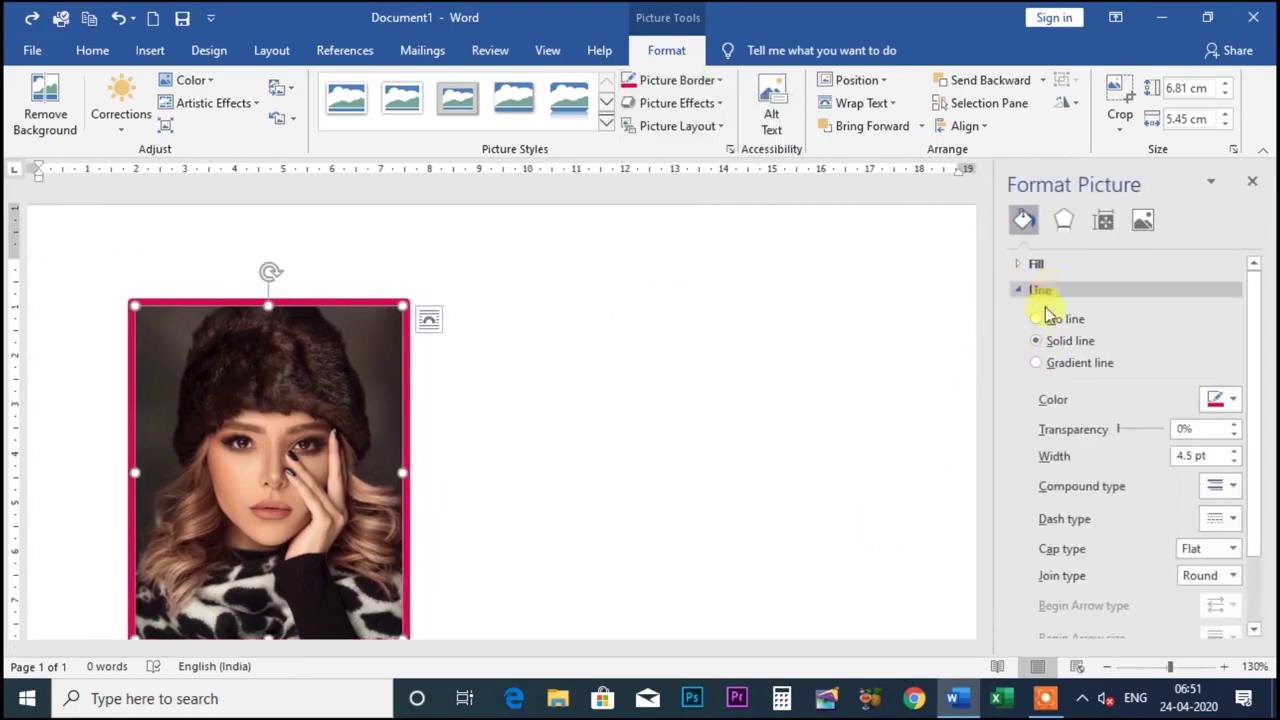
{"action": "left_click", "coordinate": [1036, 320]}
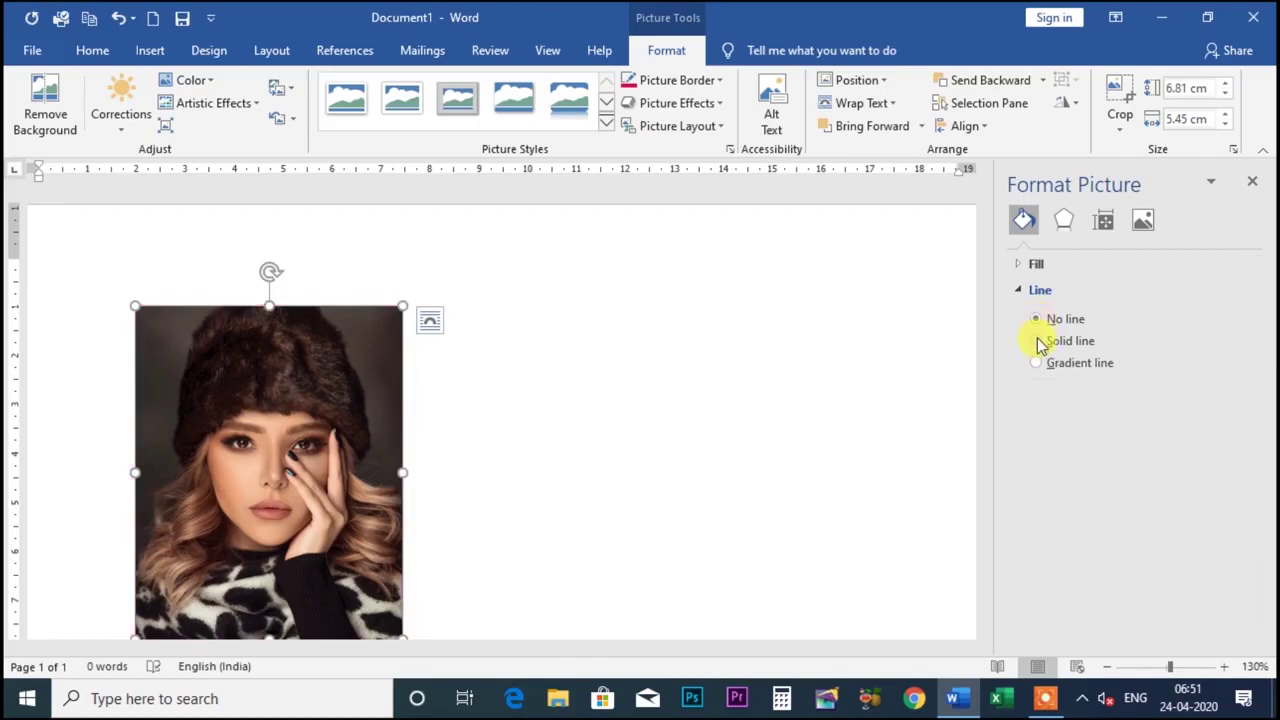
{"action": "left_click", "coordinate": [1038, 342]}
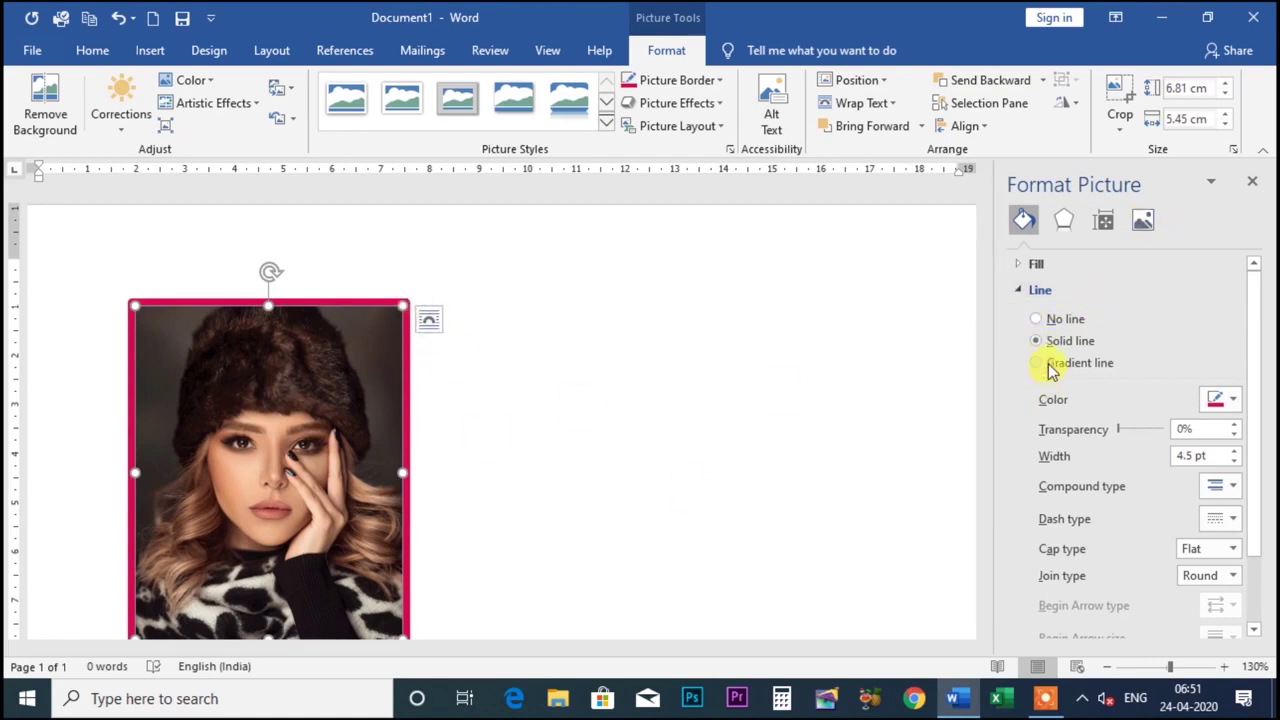
Make the border red (after trying light blue) with 21% transparency.
{"action": "left_click", "coordinate": [1232, 400]}
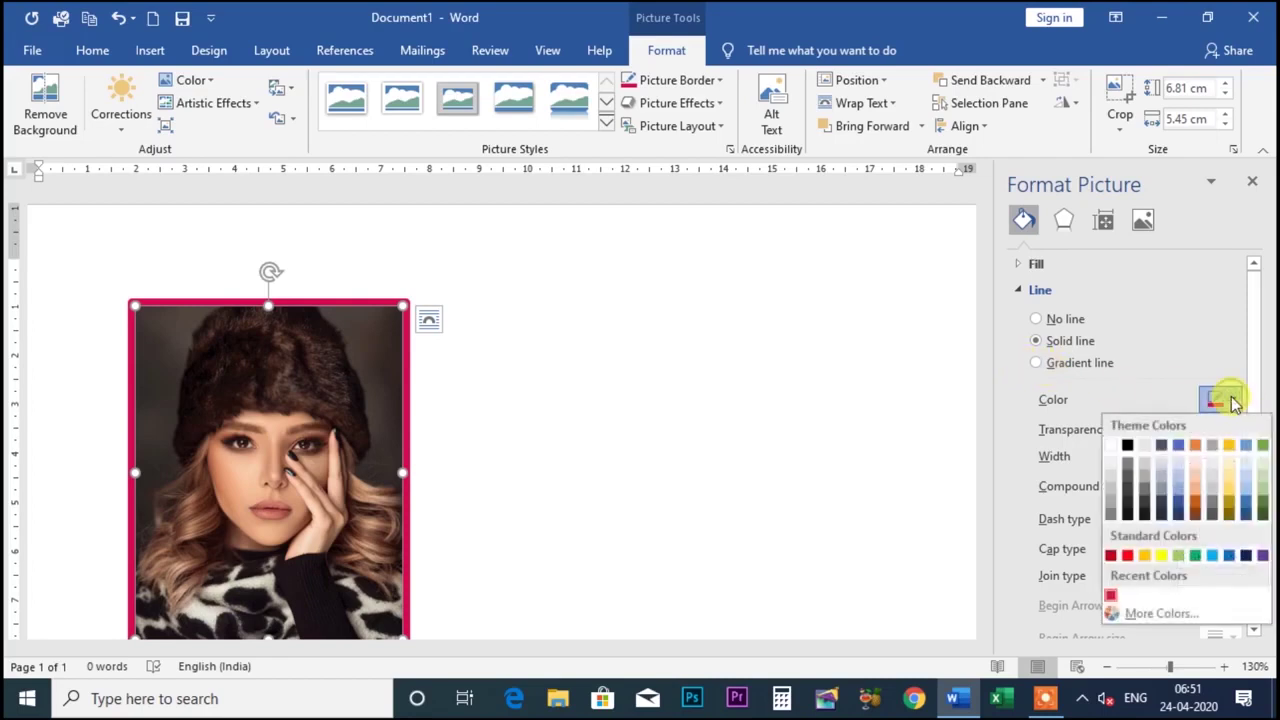
{"action": "left_click", "coordinate": [1212, 556]}
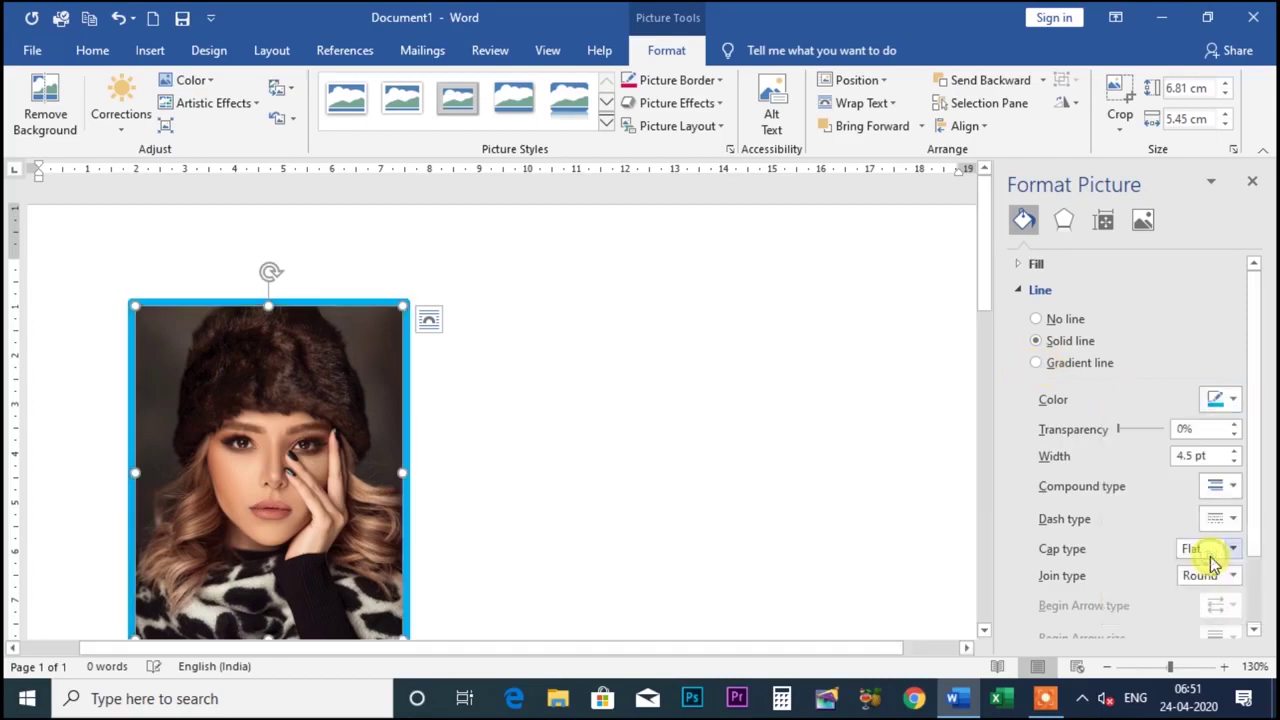
{"action": "left_click", "coordinate": [1237, 401]}
{"action": "left_click", "coordinate": [1127, 556]}
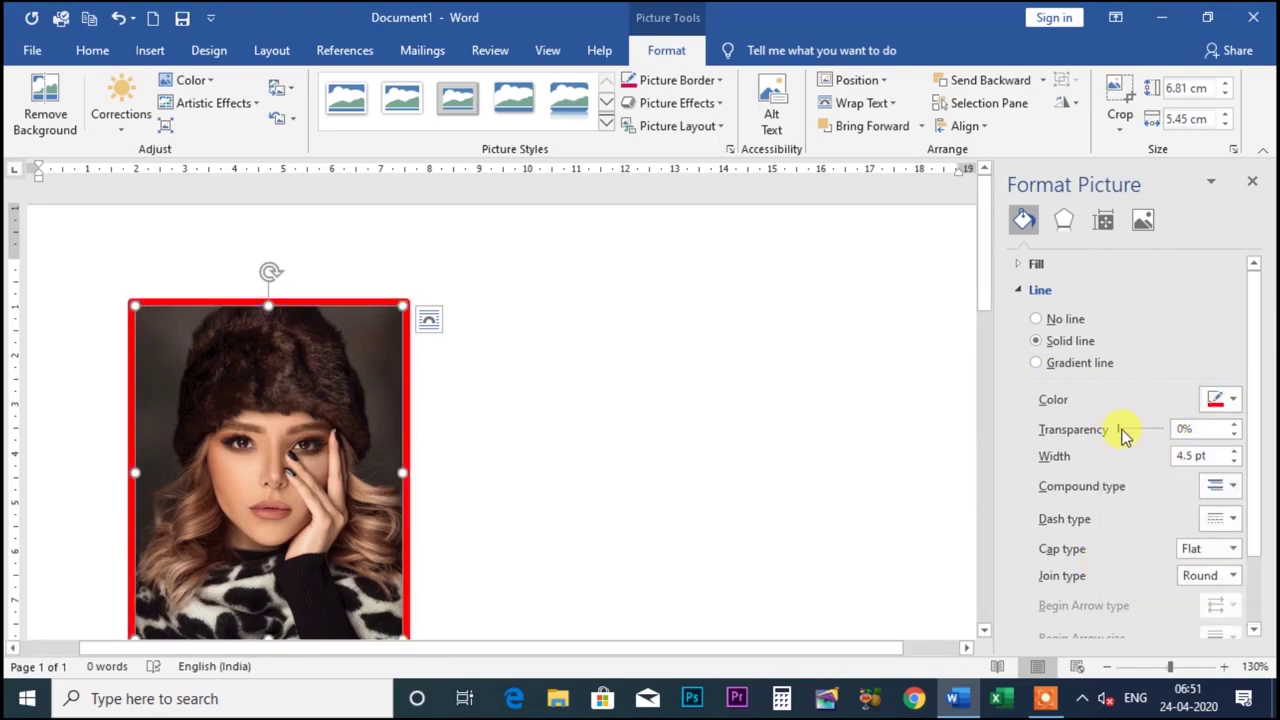
{"action": "left_click_drag", "start_coordinate": [1123, 429], "coordinate": [1126, 433]}
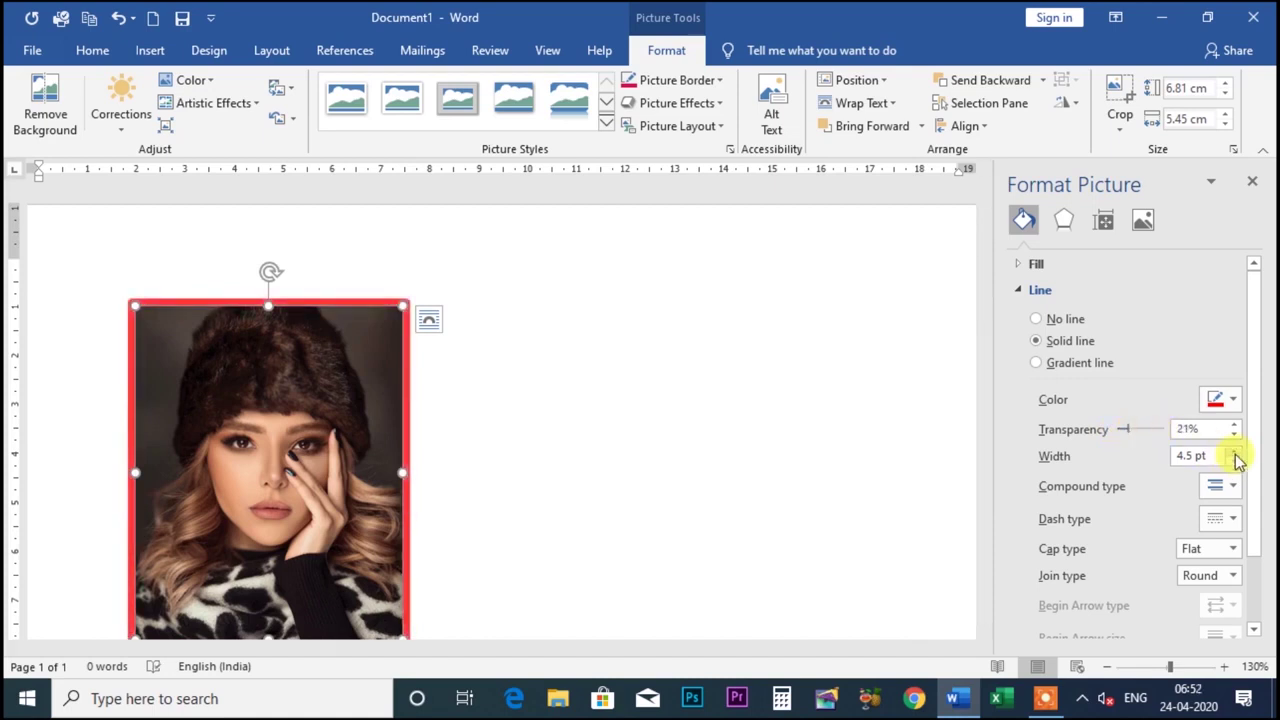
Widen the border to 11.25 pt with the Width spinner.
{"action": "left_click", "coordinate": [1235, 452]}
{"action": "left_click", "coordinate": [1235, 452]}
{"action": "left_click", "coordinate": [1235, 452]}
{"action": "left_click", "coordinate": [1235, 452]}
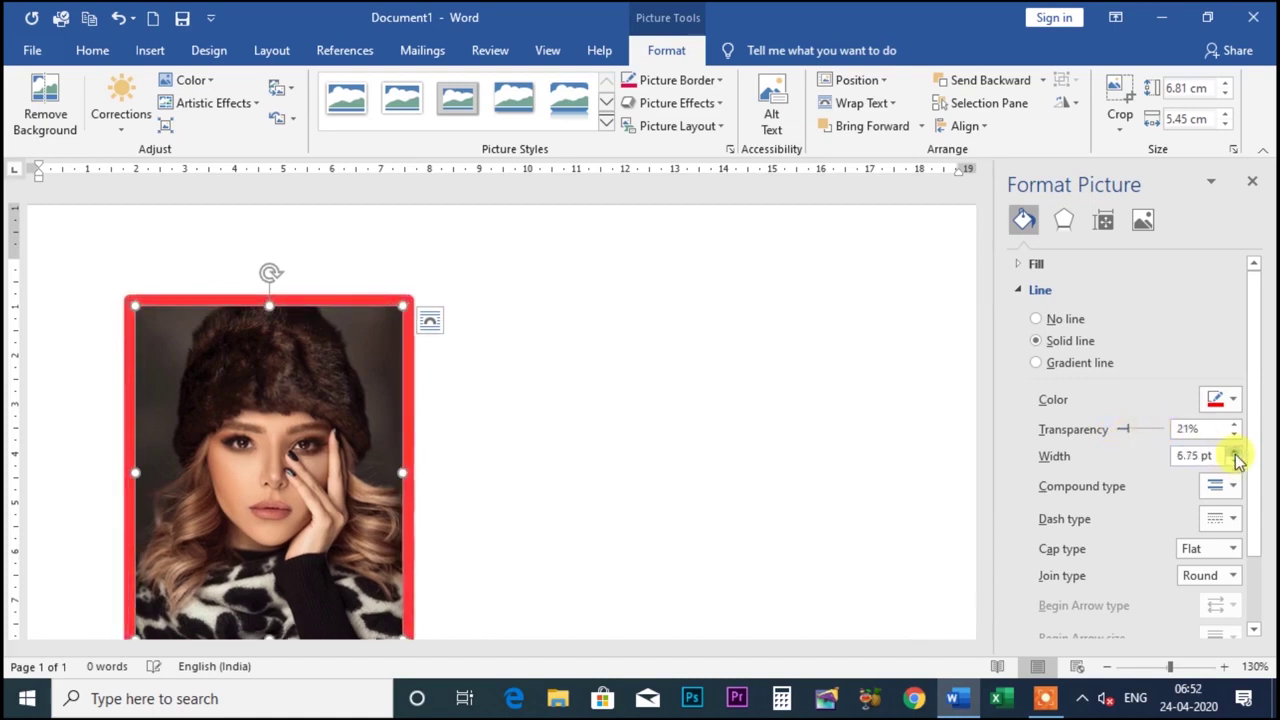
{"action": "left_click_drag", "start_coordinate": [1235, 455], "coordinate": [1237, 475]}
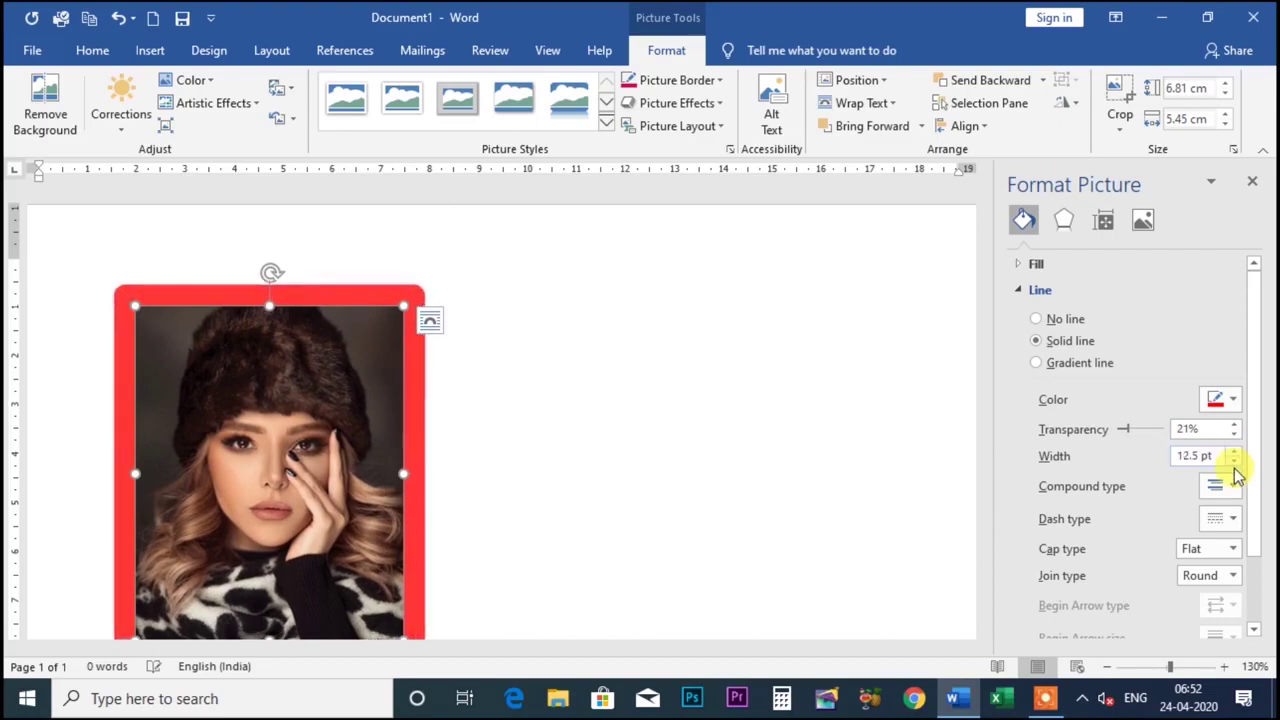
{"action": "left_click", "coordinate": [1234, 460]}
{"action": "left_click", "coordinate": [1234, 460]}
{"action": "left_click", "coordinate": [1234, 460]}
{"action": "left_click", "coordinate": [1234, 460]}
{"action": "left_click", "coordinate": [1234, 460]}
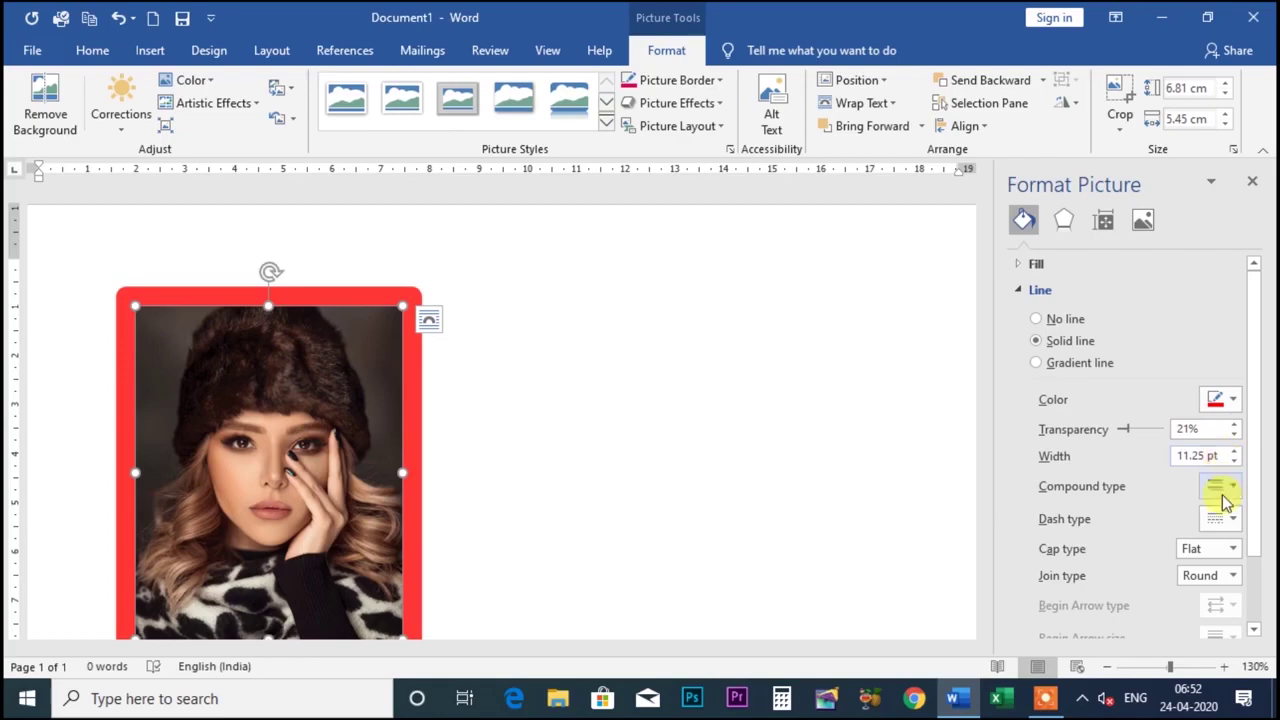
Change the border to a multi-line compound type after trying a double line.
{"action": "left_click", "coordinate": [1225, 500]}
{"action": "left_click", "coordinate": [1237, 530]}
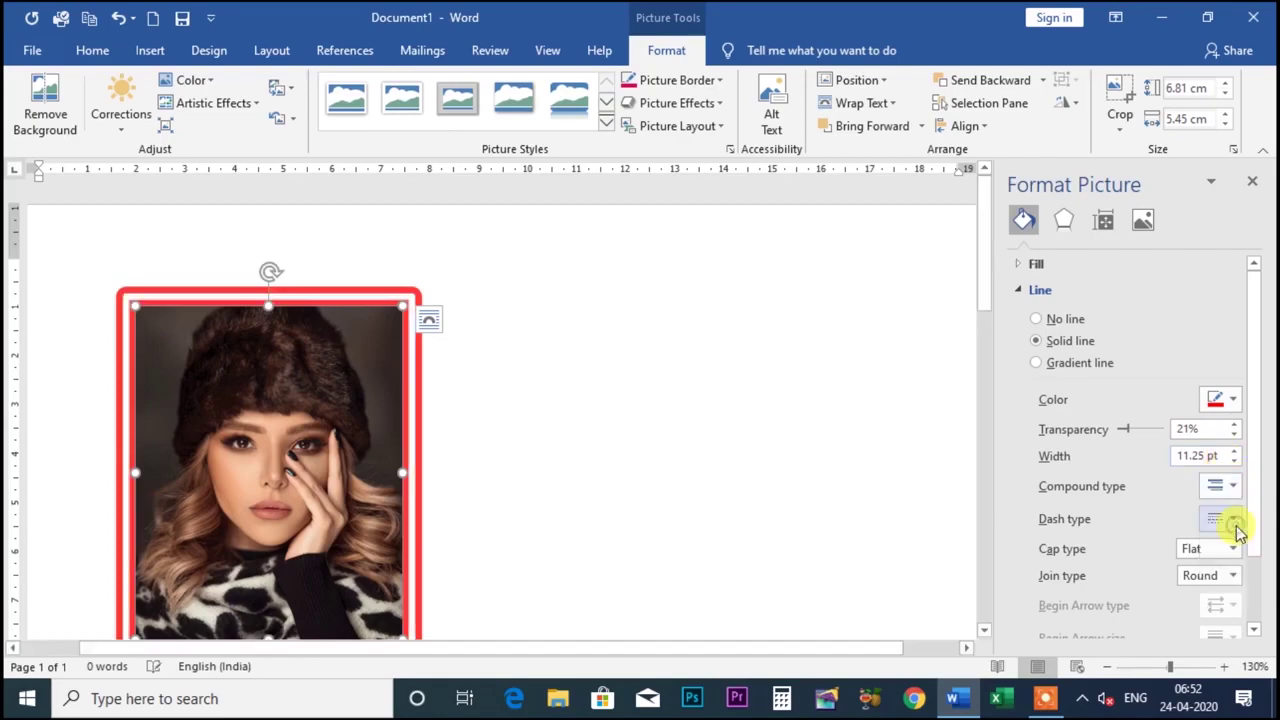
{"action": "left_click", "coordinate": [1229, 490]}
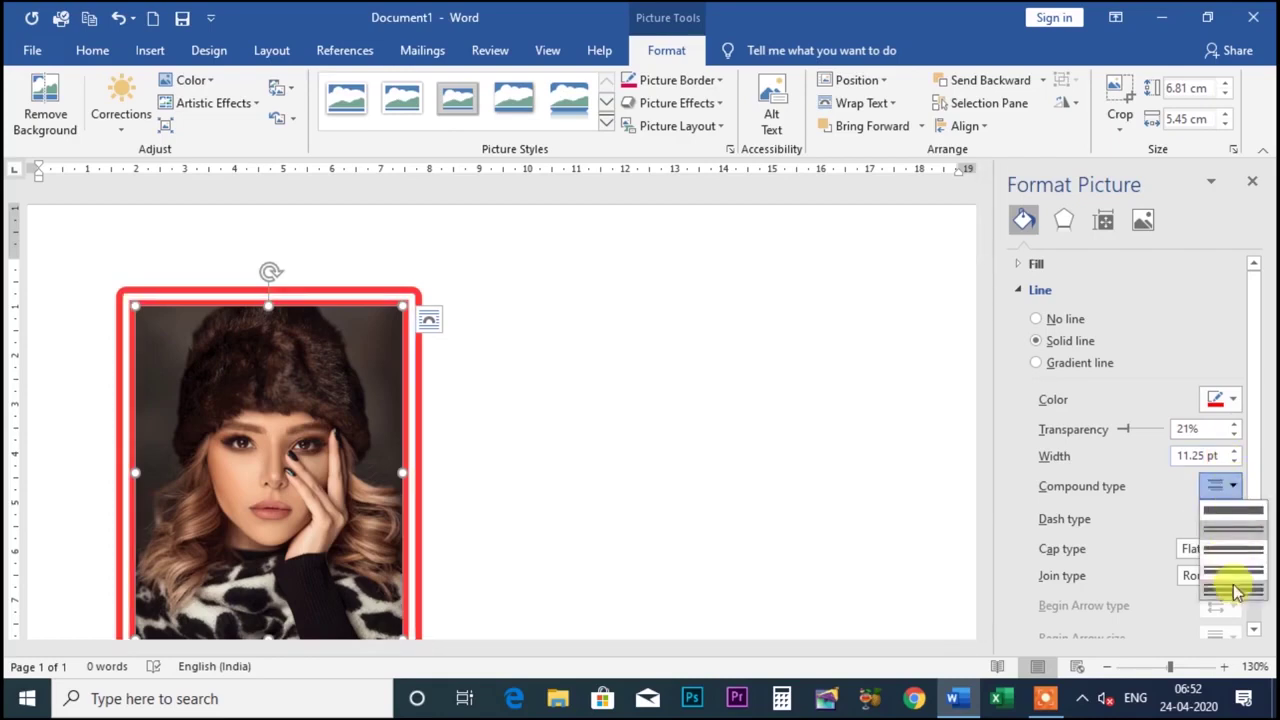
{"action": "left_click", "coordinate": [1235, 588]}
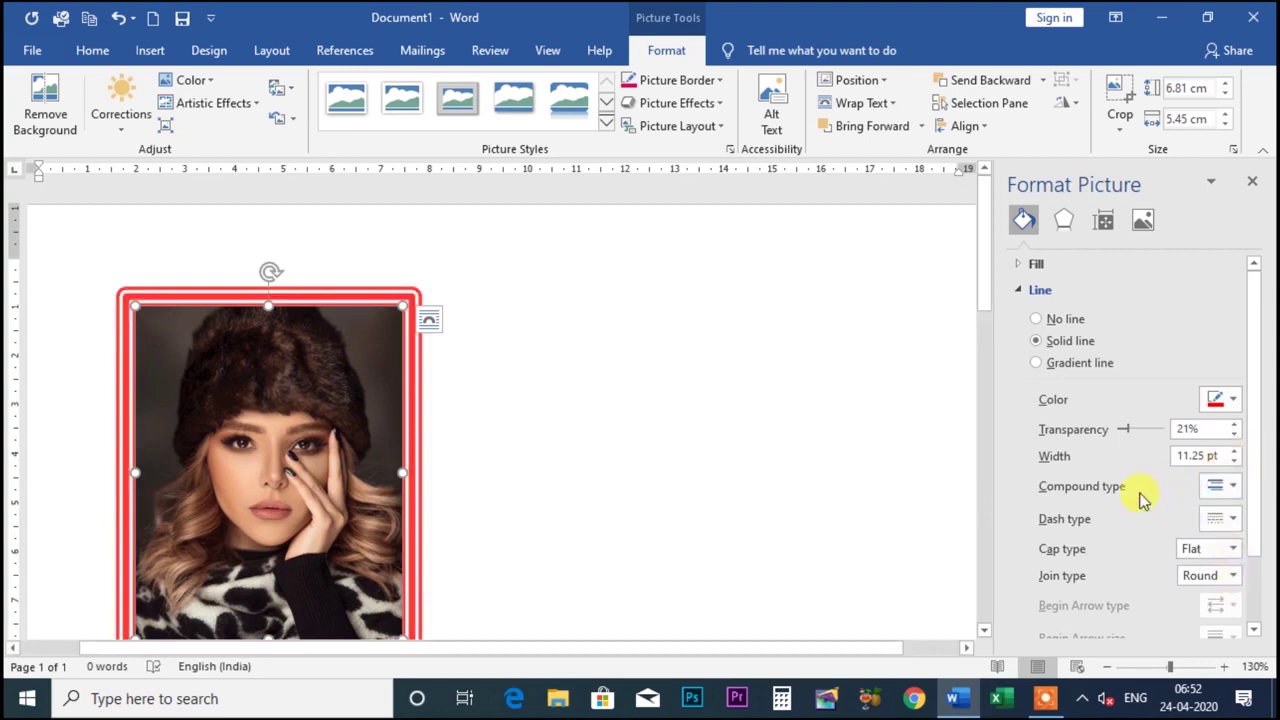
{"action": "left_click_drag", "start_coordinate": [1257, 320], "coordinate": [1257, 390]}
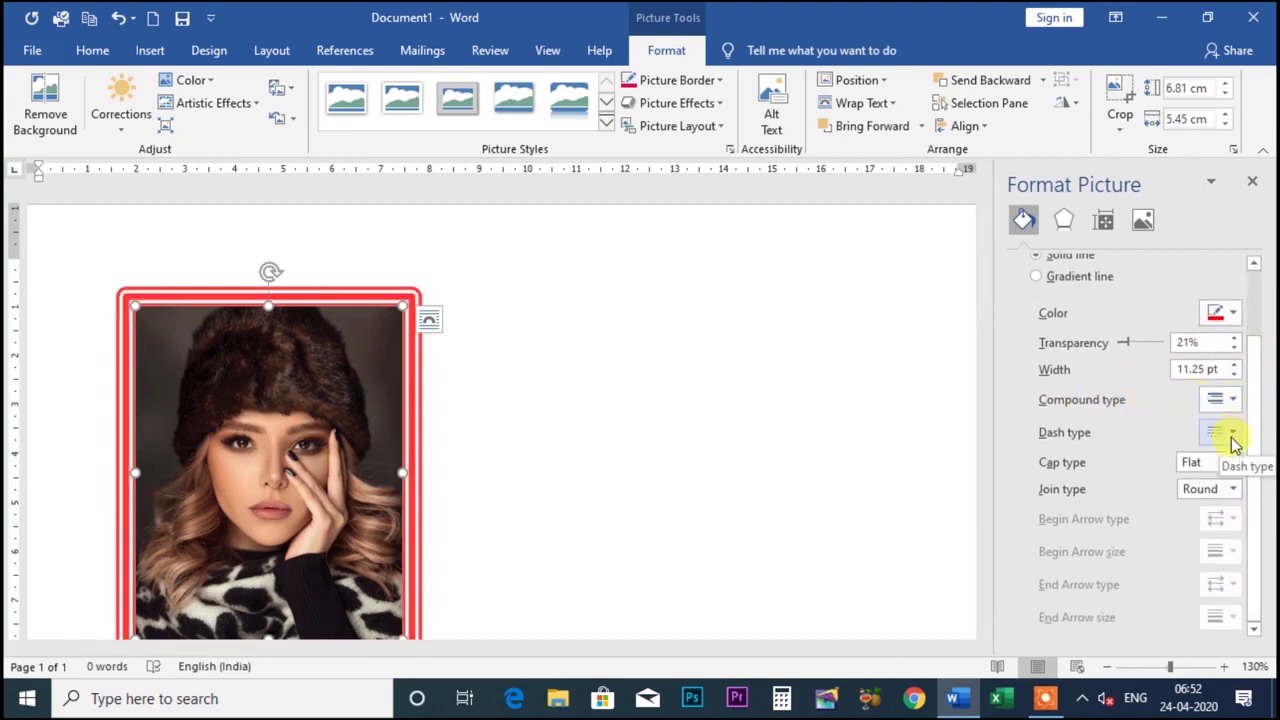
Keep the border solid with a Round join, after trying dashed, miter and bevel options.
{"action": "left_click", "coordinate": [1233, 443]}
{"action": "left_click", "coordinate": [1213, 535]}
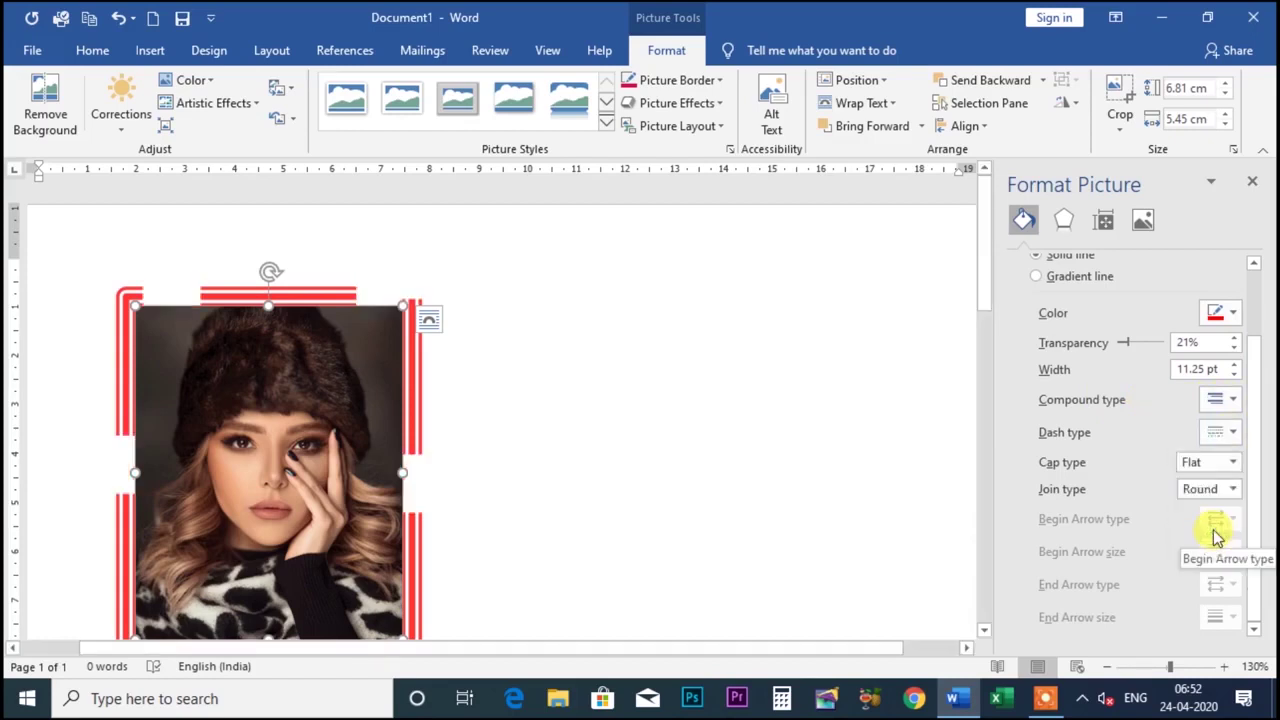
{"action": "left_click", "coordinate": [1230, 433]}
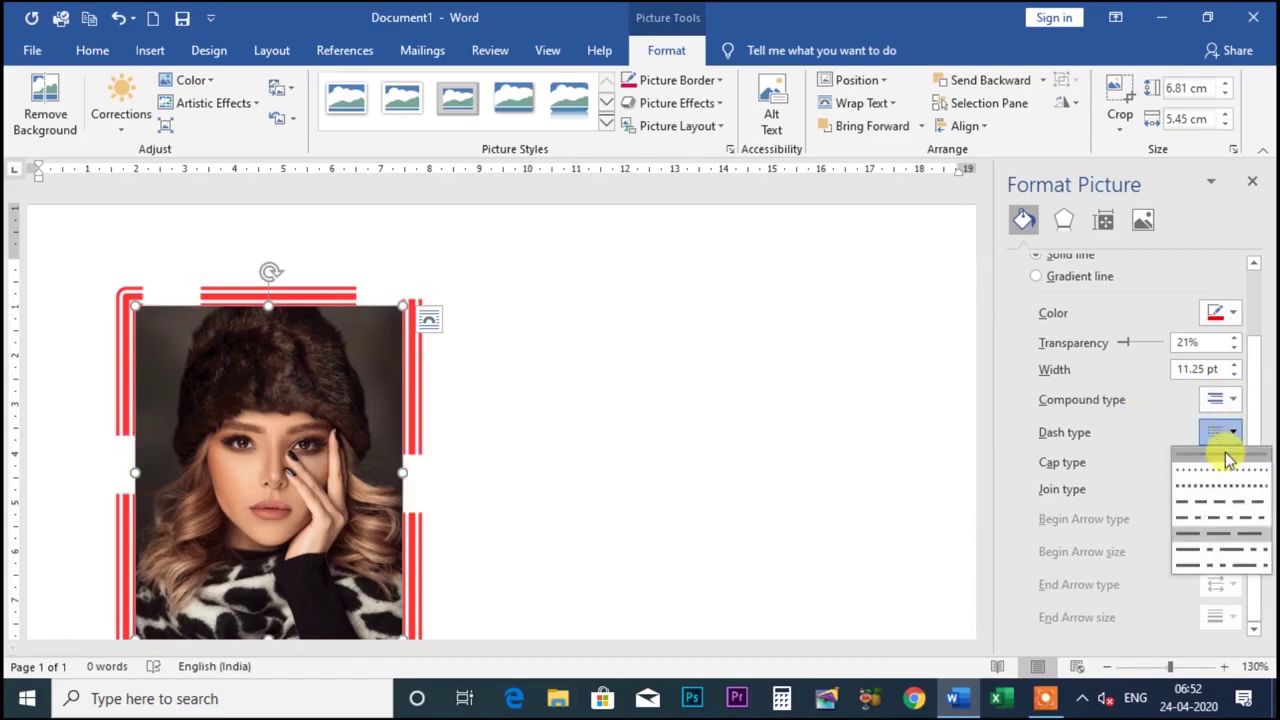
{"action": "left_click", "coordinate": [1228, 459]}
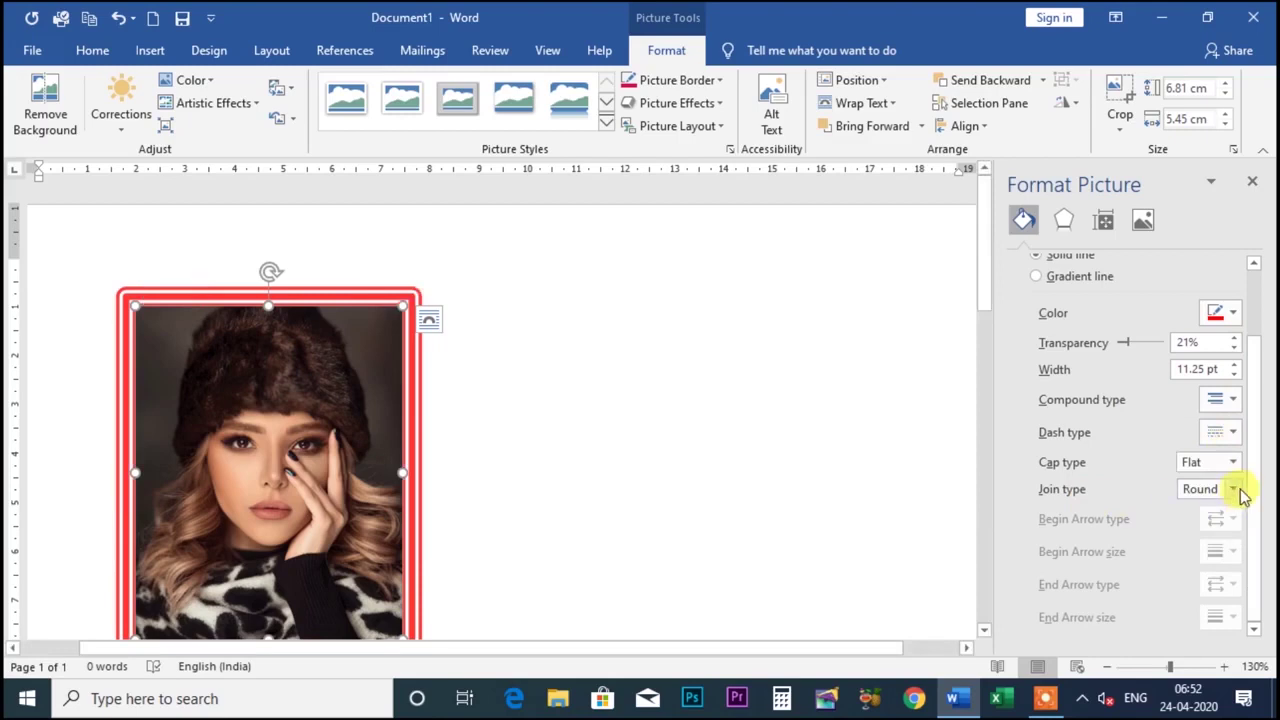
{"action": "left_click", "coordinate": [1234, 489]}
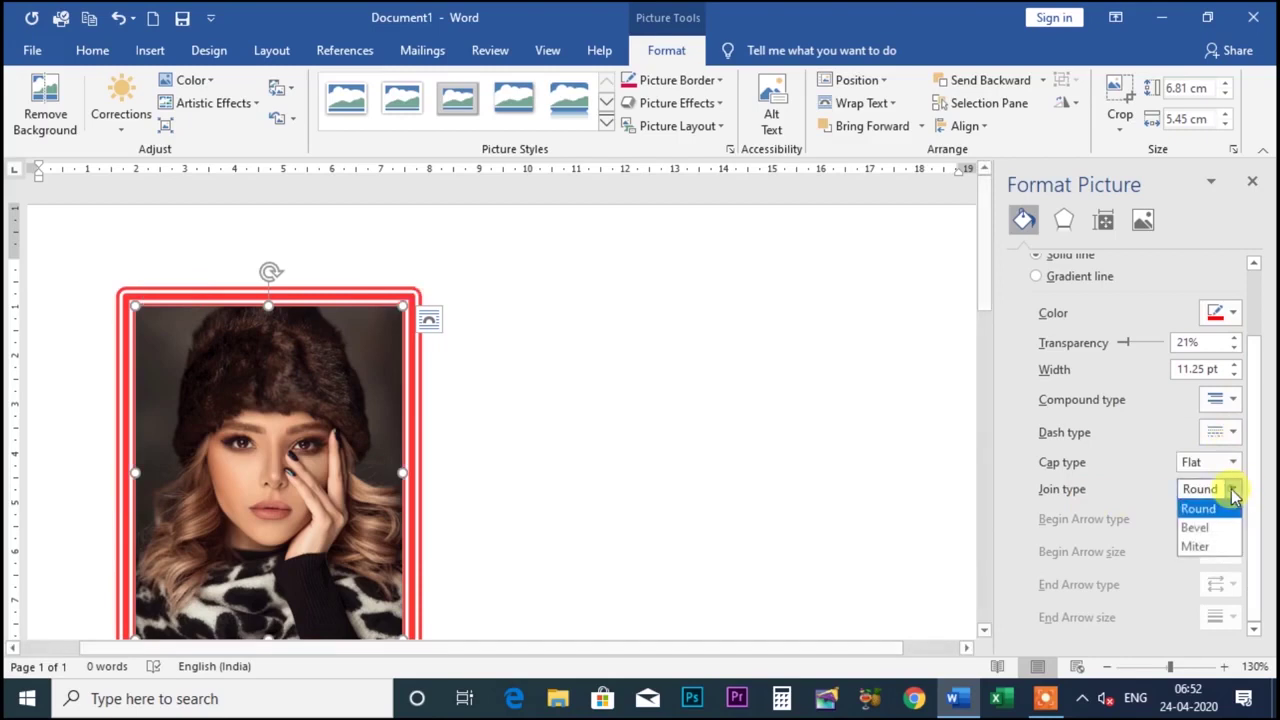
{"action": "left_click", "coordinate": [1208, 549]}
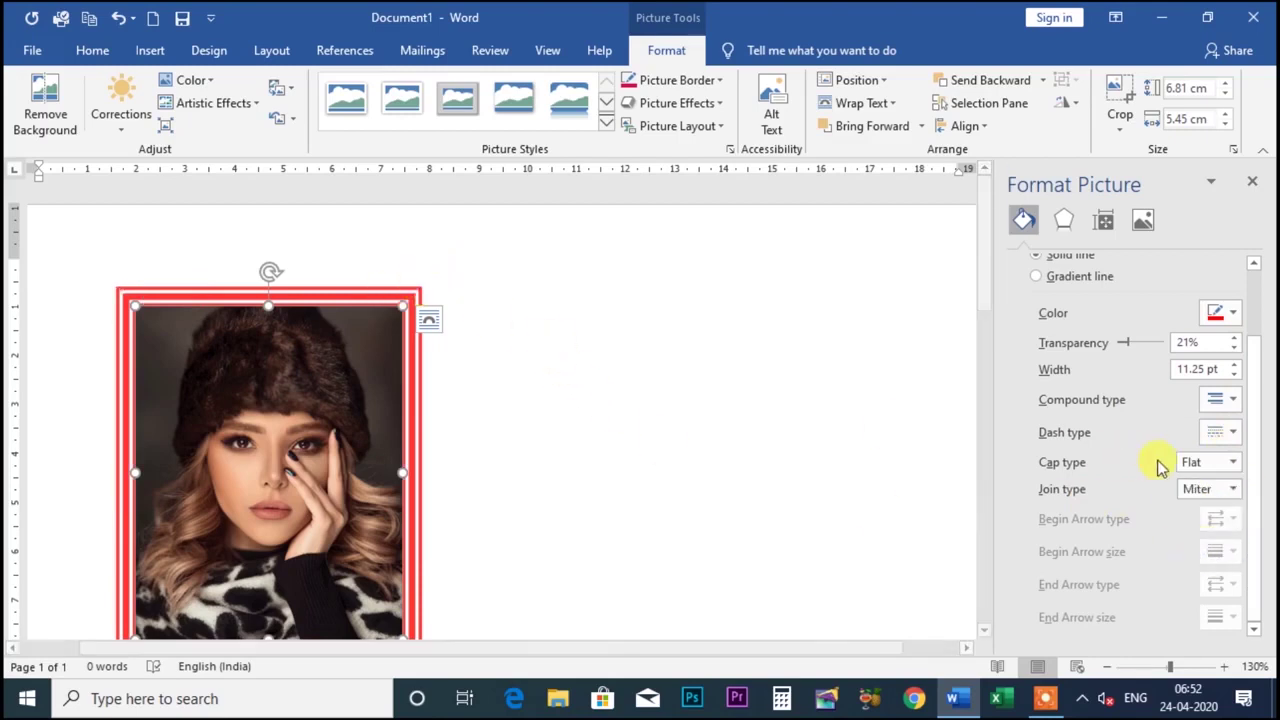
{"action": "left_click", "coordinate": [1232, 489]}
{"action": "left_click", "coordinate": [1206, 529]}
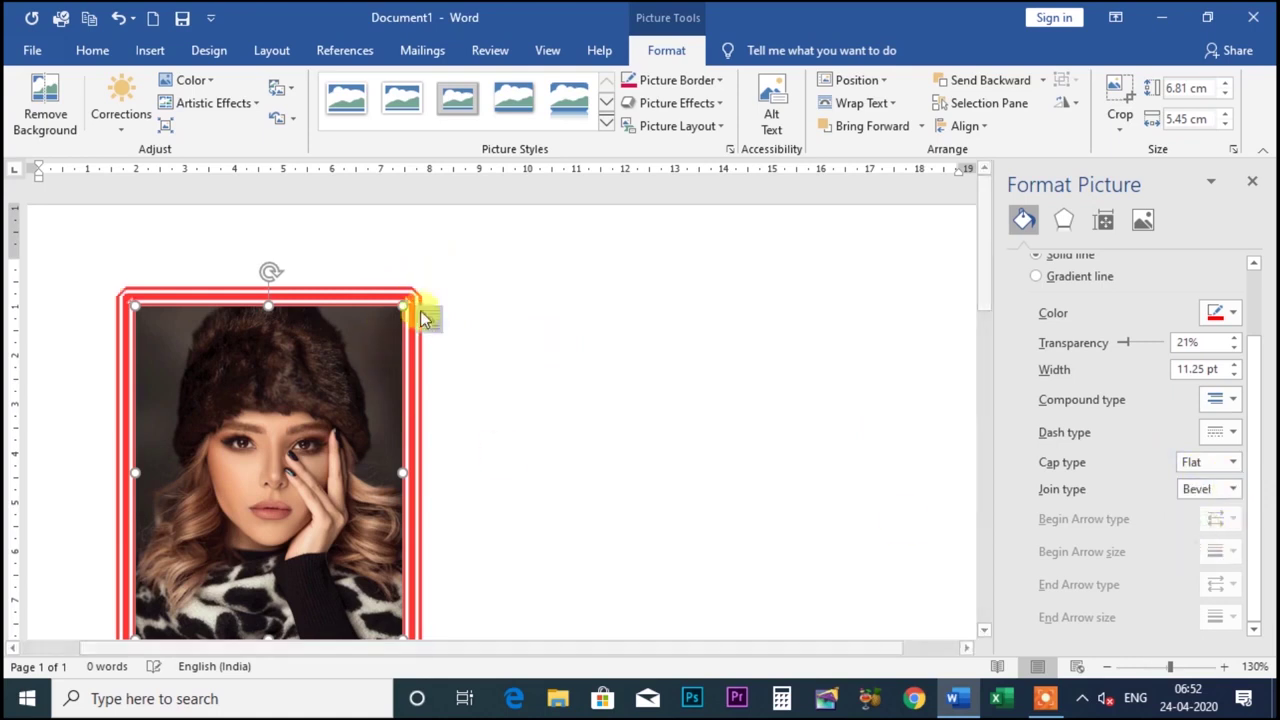
{"action": "left_click", "coordinate": [1234, 489]}
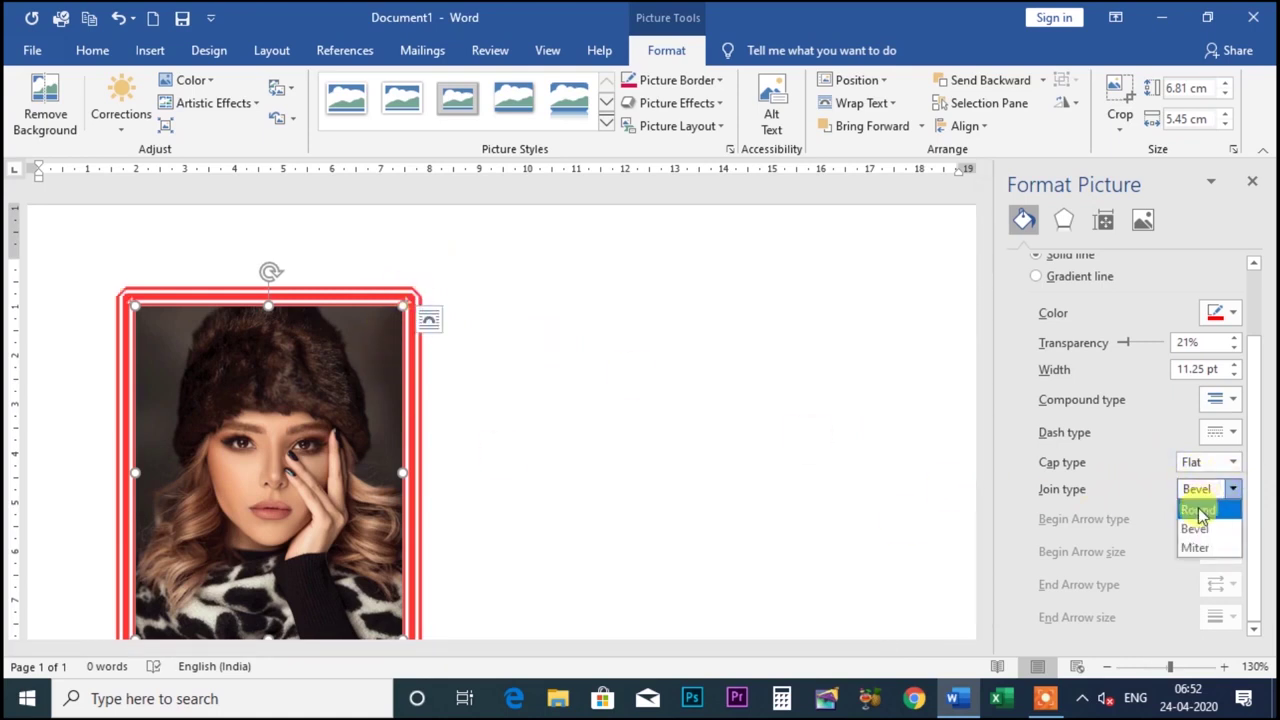
{"action": "left_click", "coordinate": [1199, 511]}
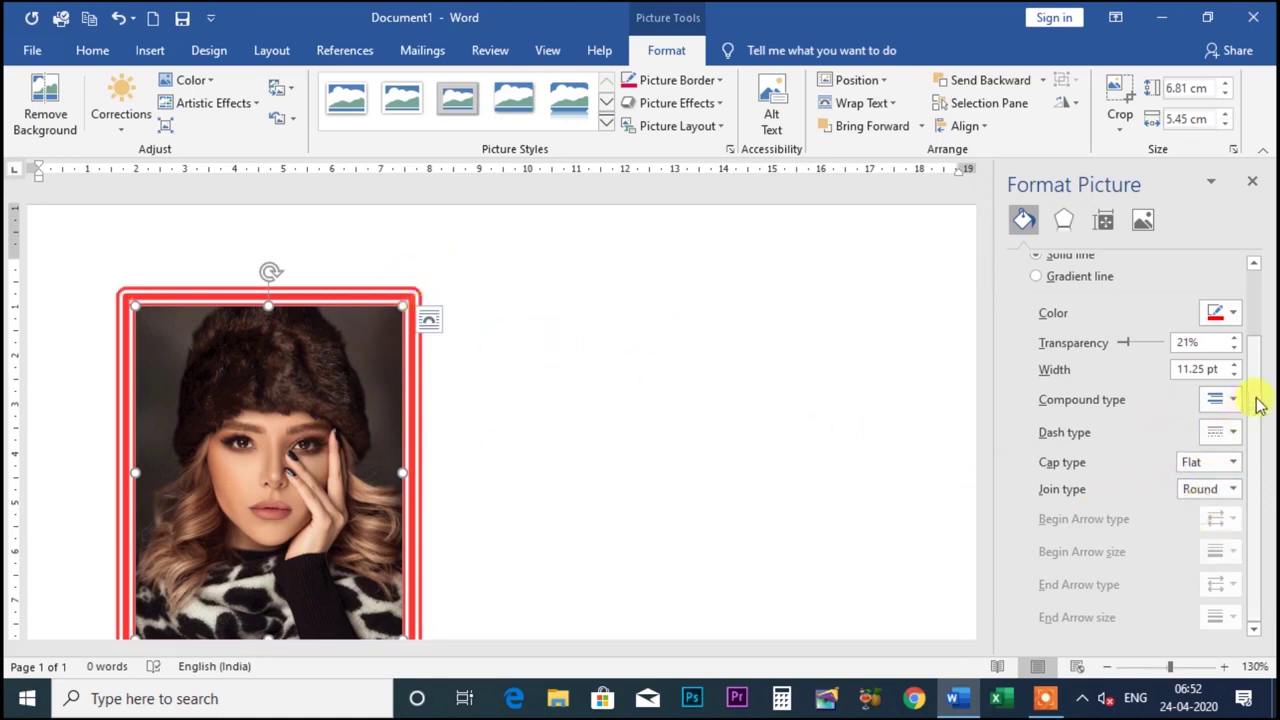
{"action": "scroll", "coordinate": [1160, 330], "scroll_direction": "up", "scroll_amount": 3}
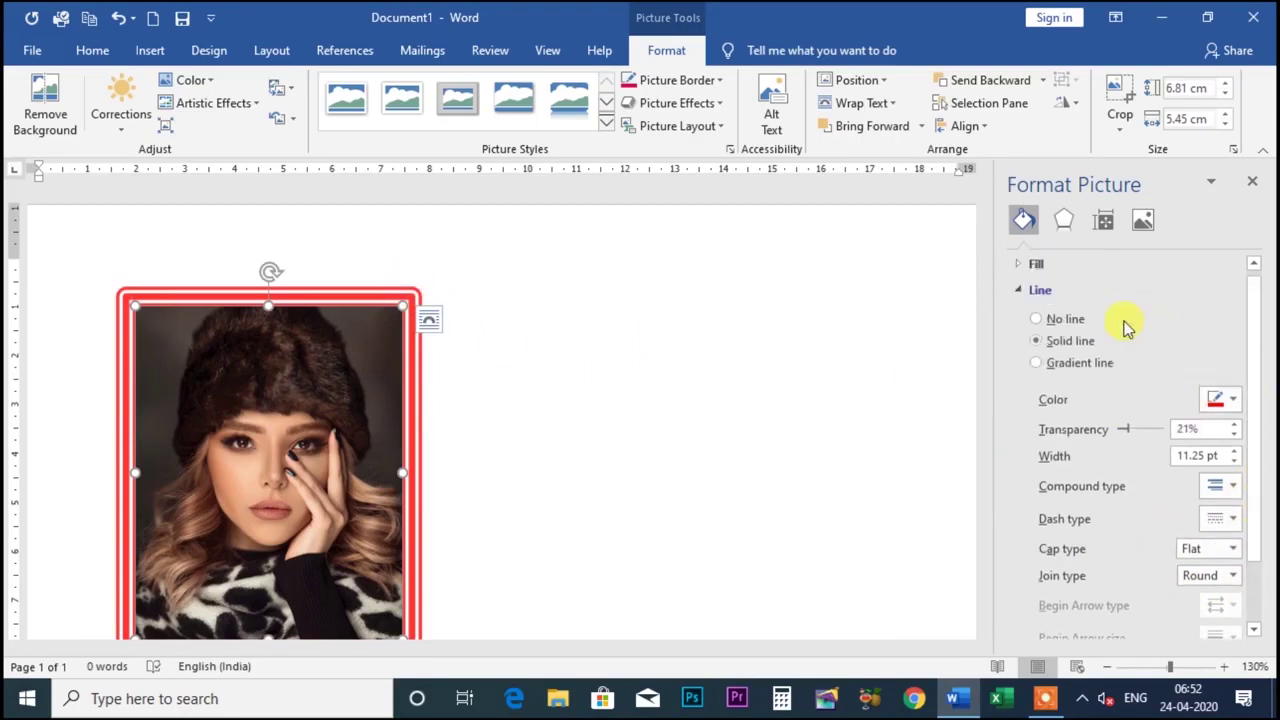
Make the border a gradient line, trying an orange radial preset and the linear, rectangular and path types.
{"action": "left_click", "coordinate": [1037, 363]}
{"action": "left_click", "coordinate": [1225, 400]}
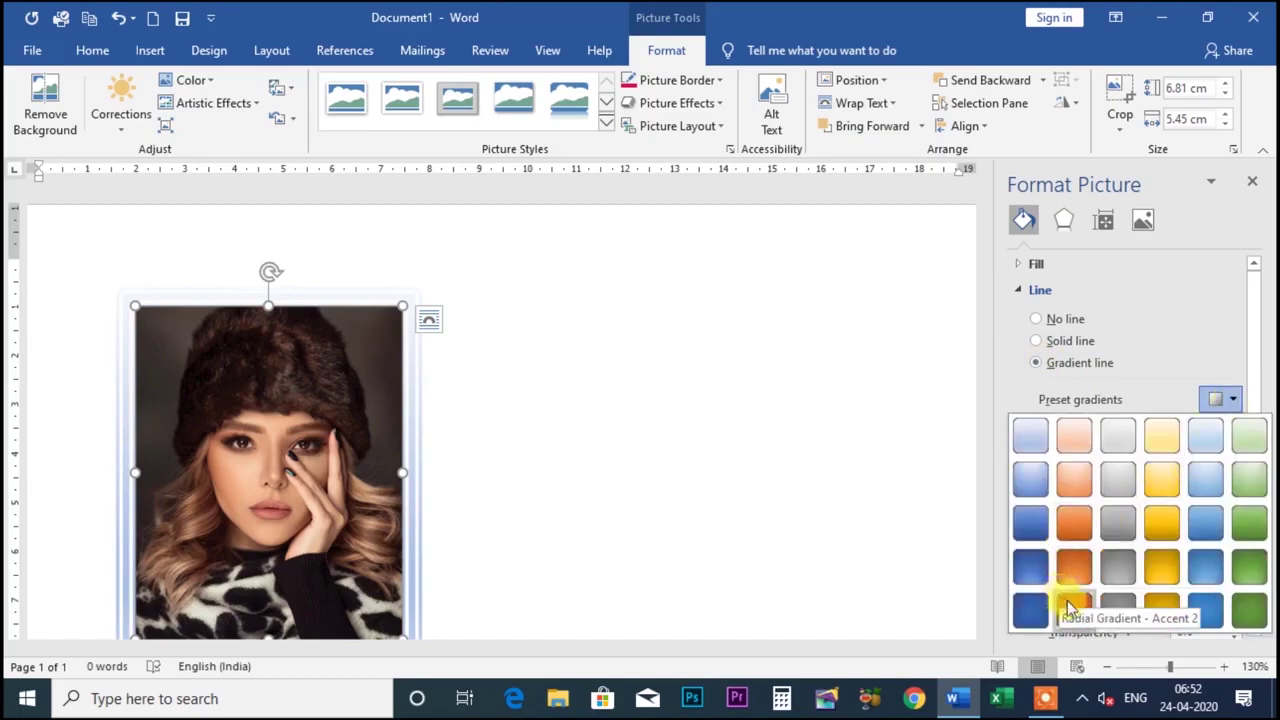
{"action": "left_click", "coordinate": [1076, 565]}
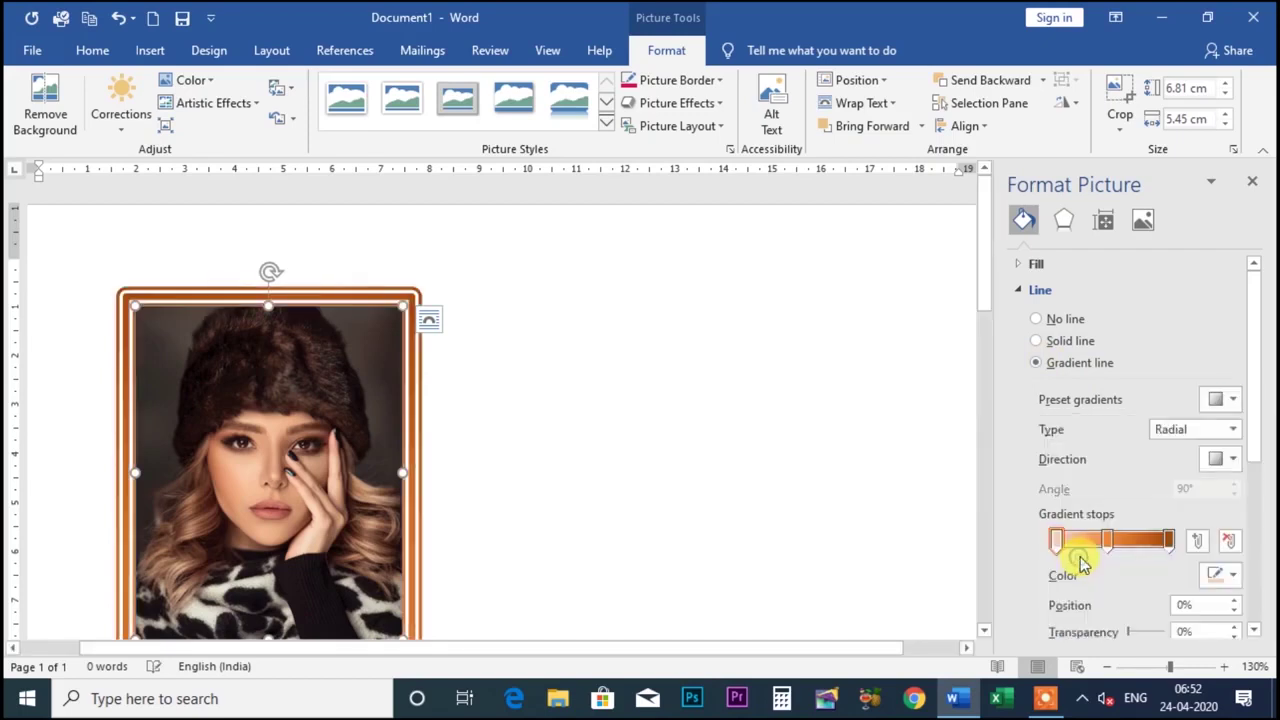
{"action": "left_click", "coordinate": [1235, 430]}
{"action": "left_click", "coordinate": [1192, 443]}
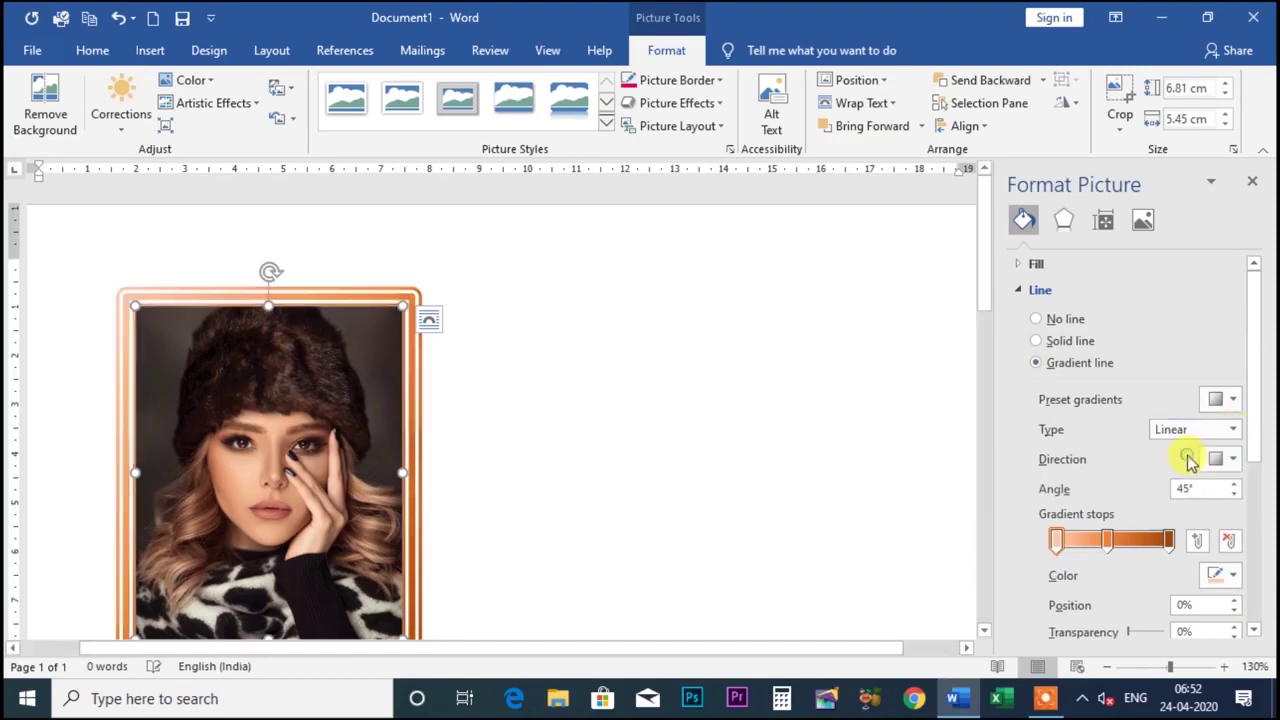
{"action": "left_click", "coordinate": [1233, 429]}
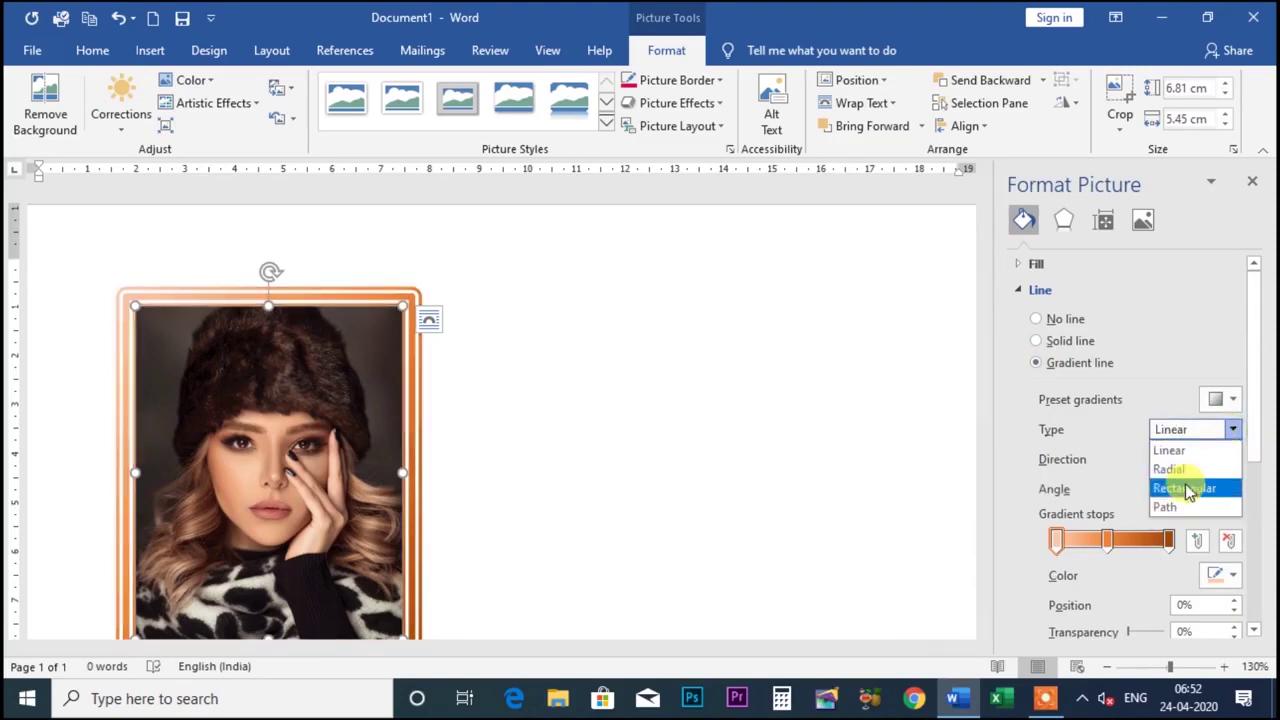
{"action": "left_click", "coordinate": [1180, 486]}
{"action": "left_click", "coordinate": [1233, 429]}
{"action": "left_click", "coordinate": [1172, 503]}
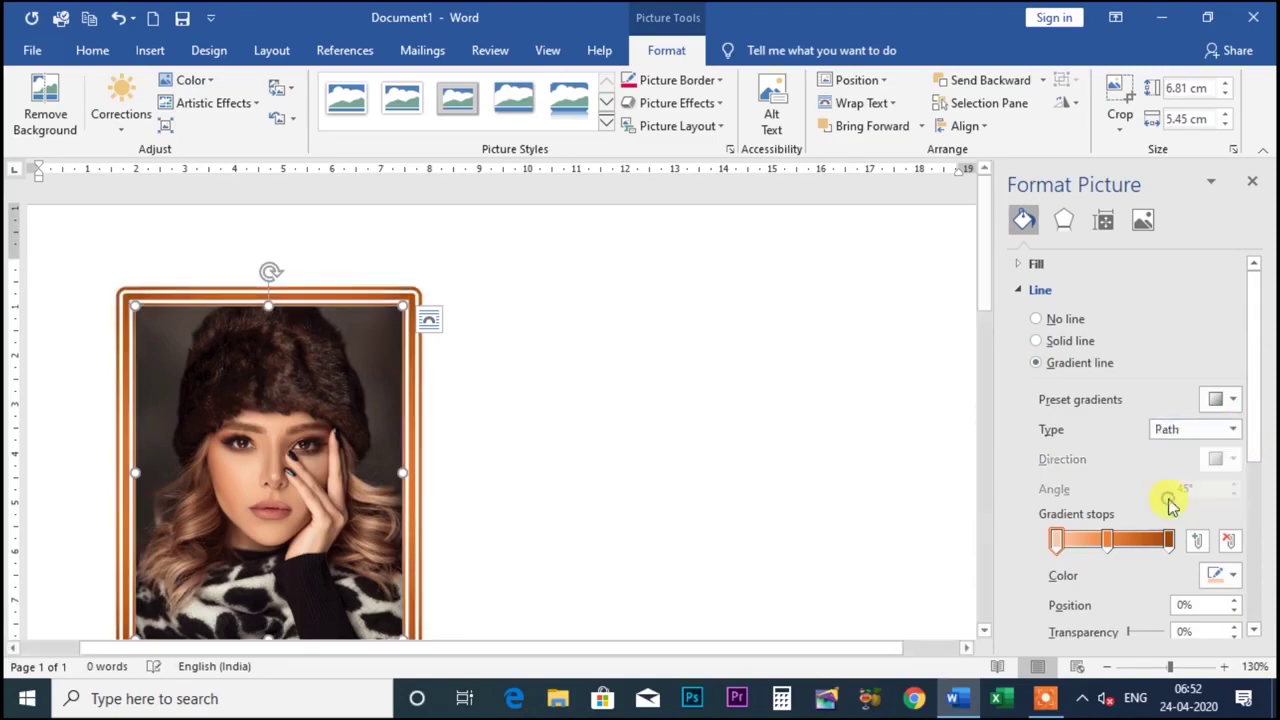
Apply a yellow preset gradient to the border and lower its angle to 100°.
{"action": "left_click", "coordinate": [1227, 400]}
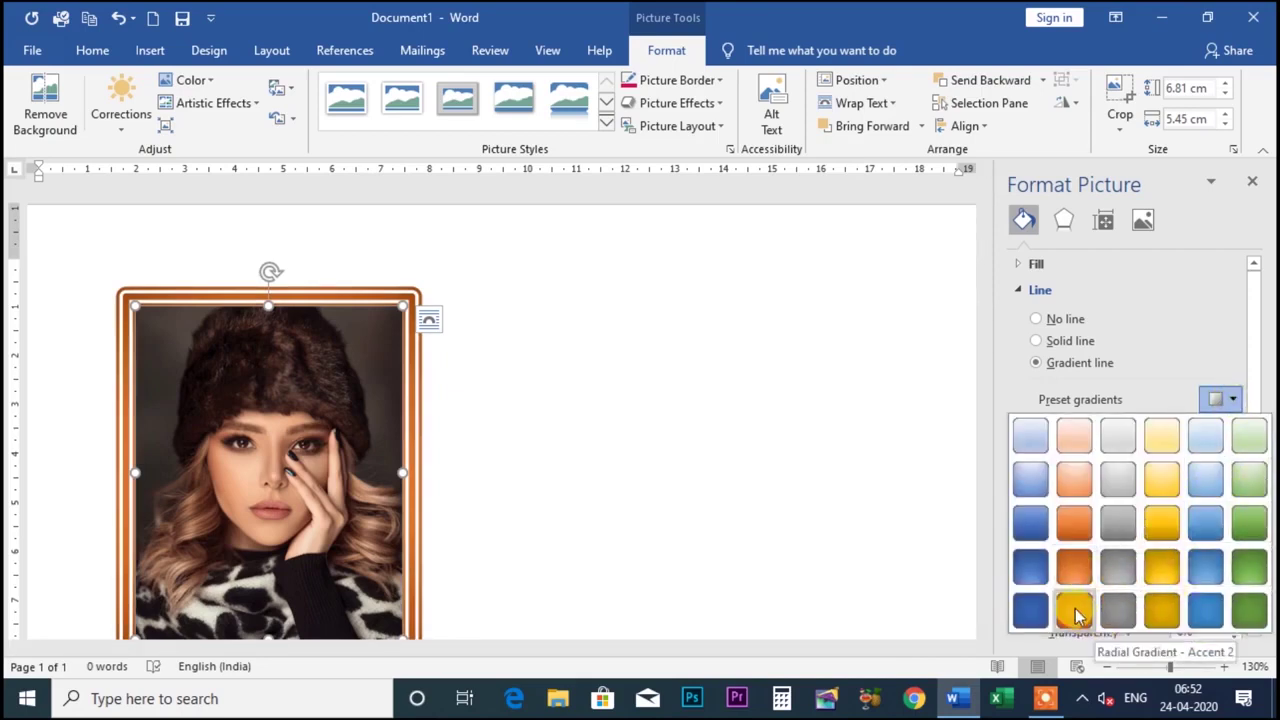
{"action": "left_click", "coordinate": [1161, 527]}
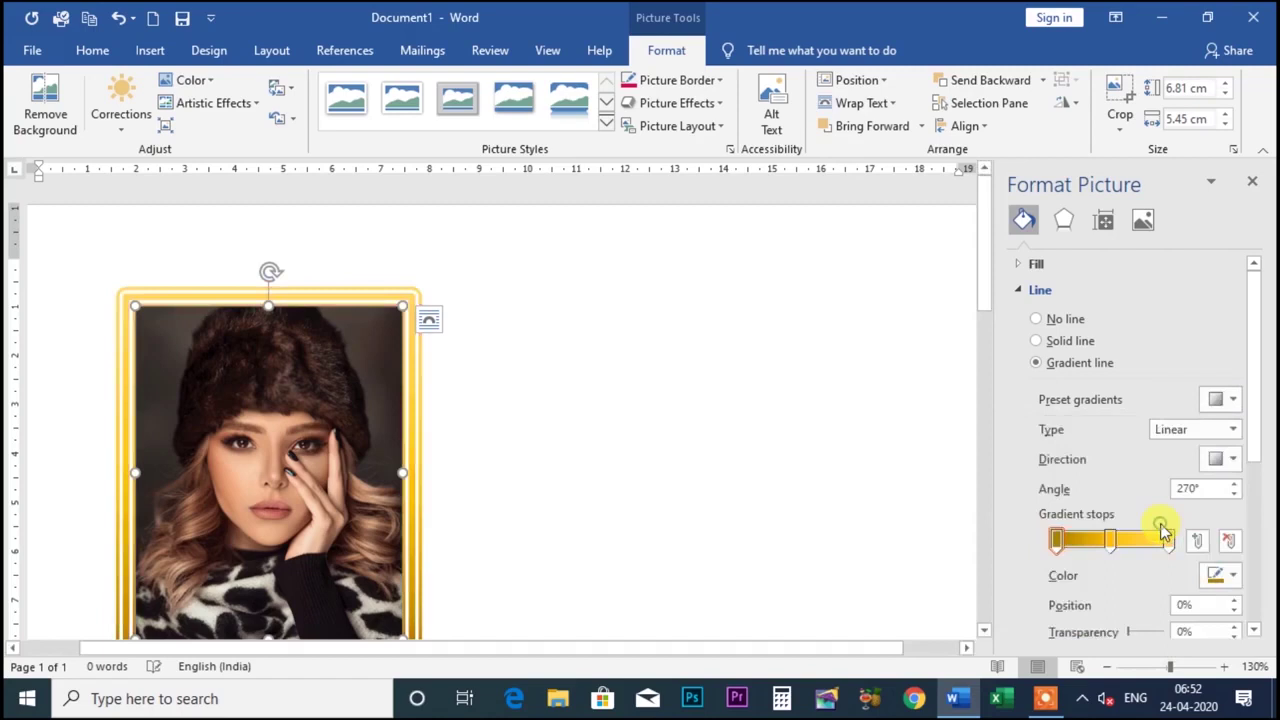
{"action": "left_click", "coordinate": [1235, 494]}
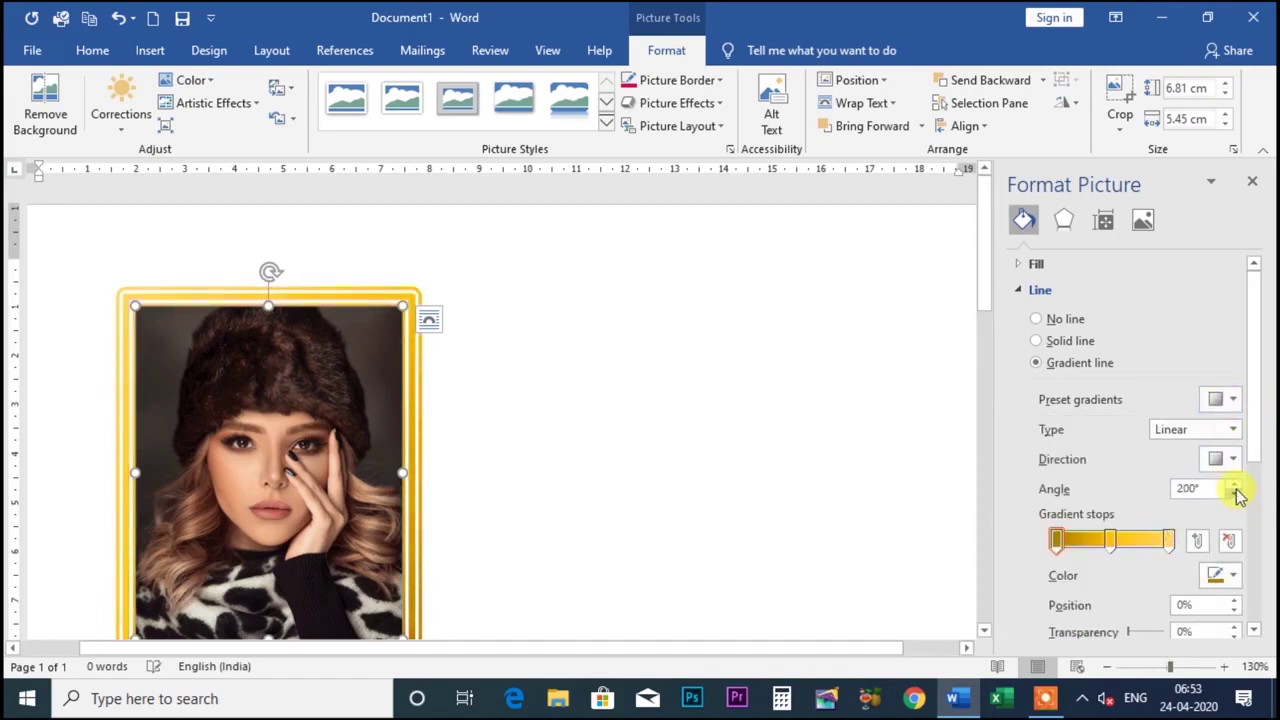
{"action": "left_click", "coordinate": [1235, 494]}
{"action": "left_click", "coordinate": [1235, 494]}
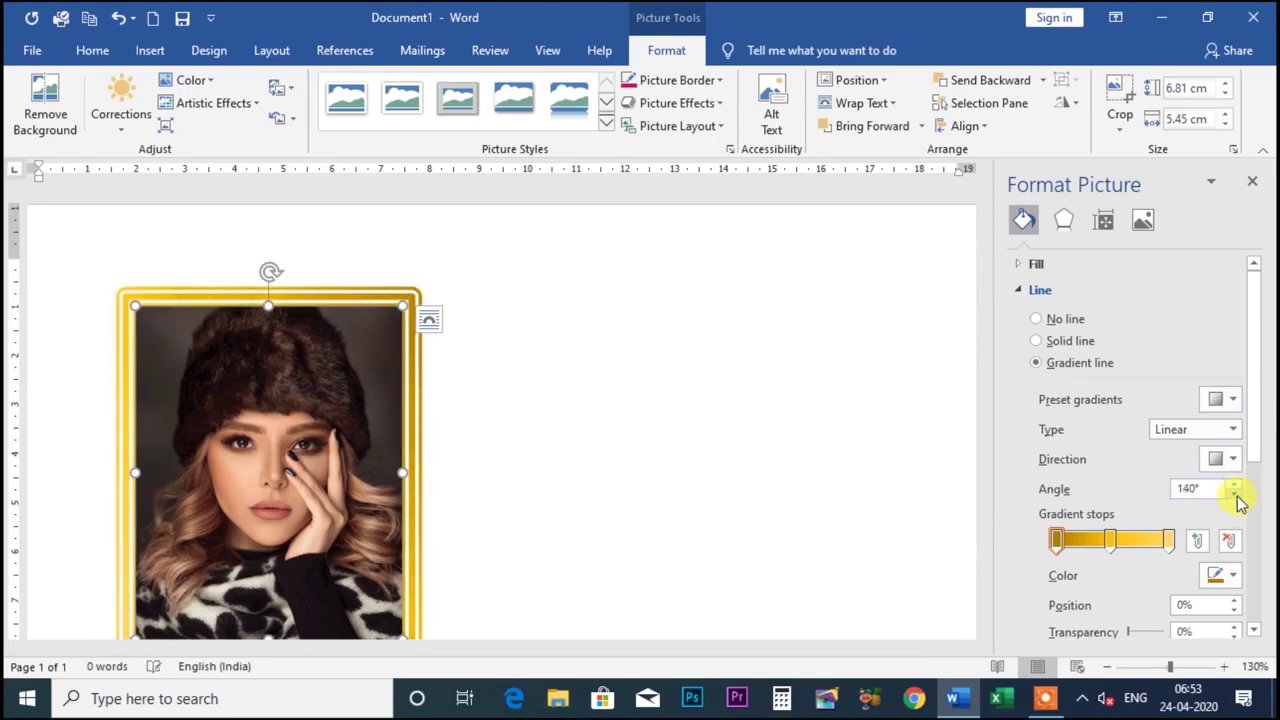
{"action": "left_click", "coordinate": [1235, 494]}
{"action": "left_click", "coordinate": [1235, 494]}
{"action": "left_click", "coordinate": [1235, 494]}
{"action": "left_click", "coordinate": [1235, 494]}
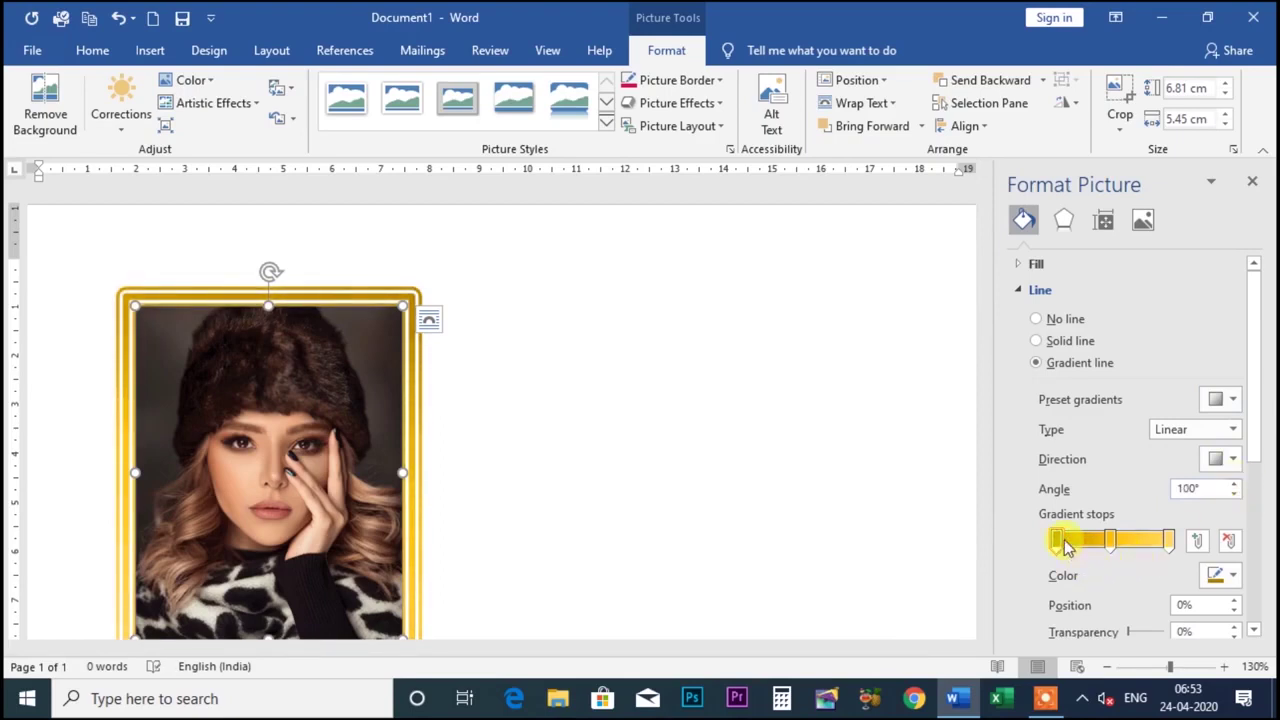
Make the first gradient stop red and add a light blue stop at 24%.
{"action": "left_click", "coordinate": [1226, 578]}
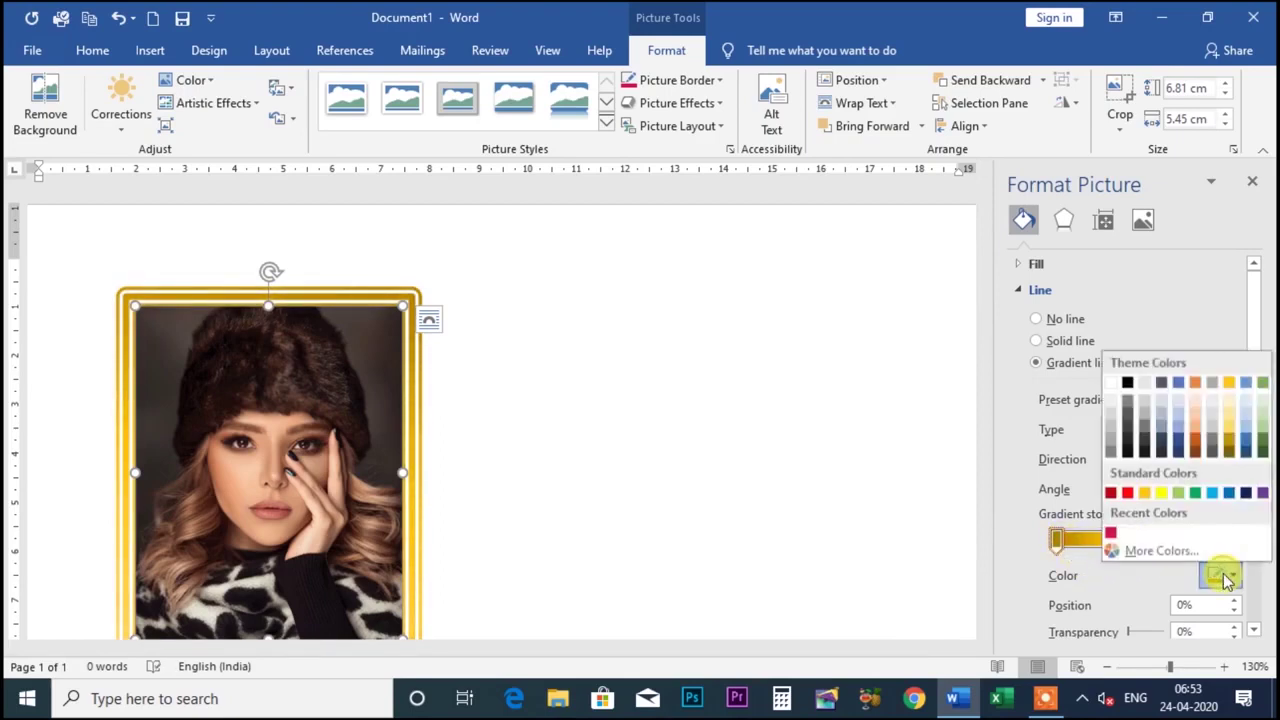
{"action": "left_click", "coordinate": [1141, 490]}
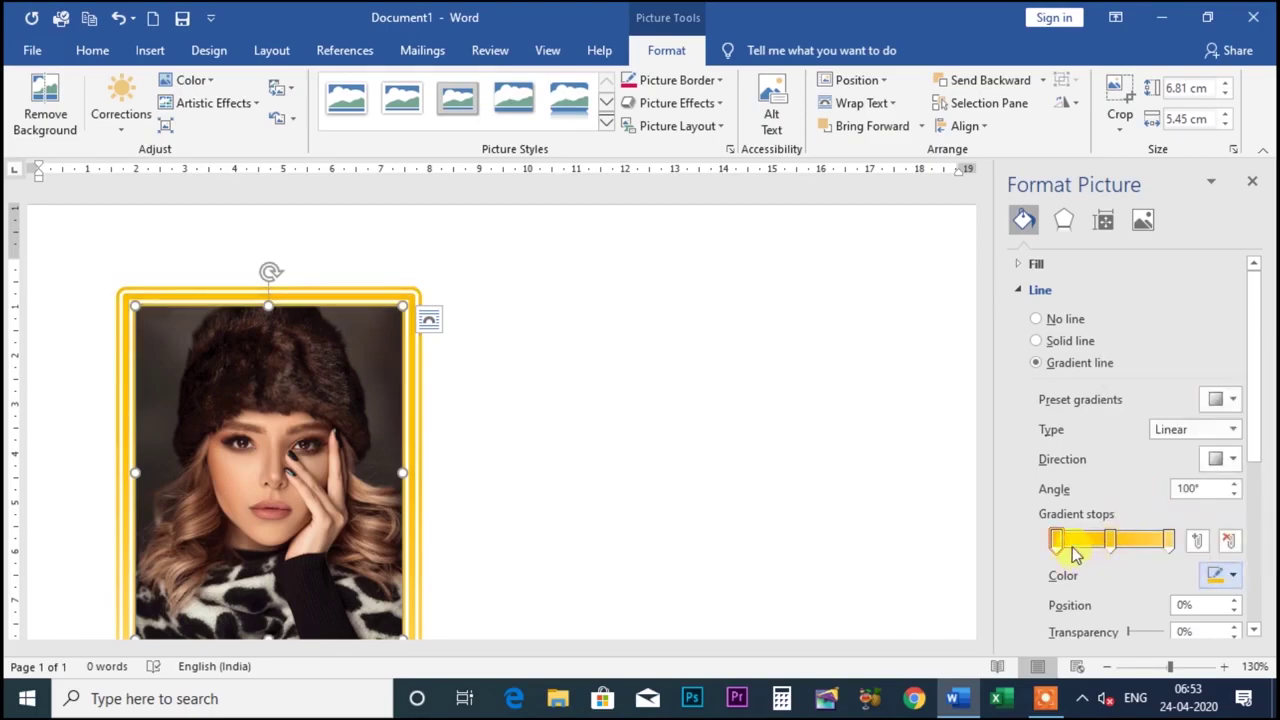
{"action": "left_click", "coordinate": [1197, 542]}
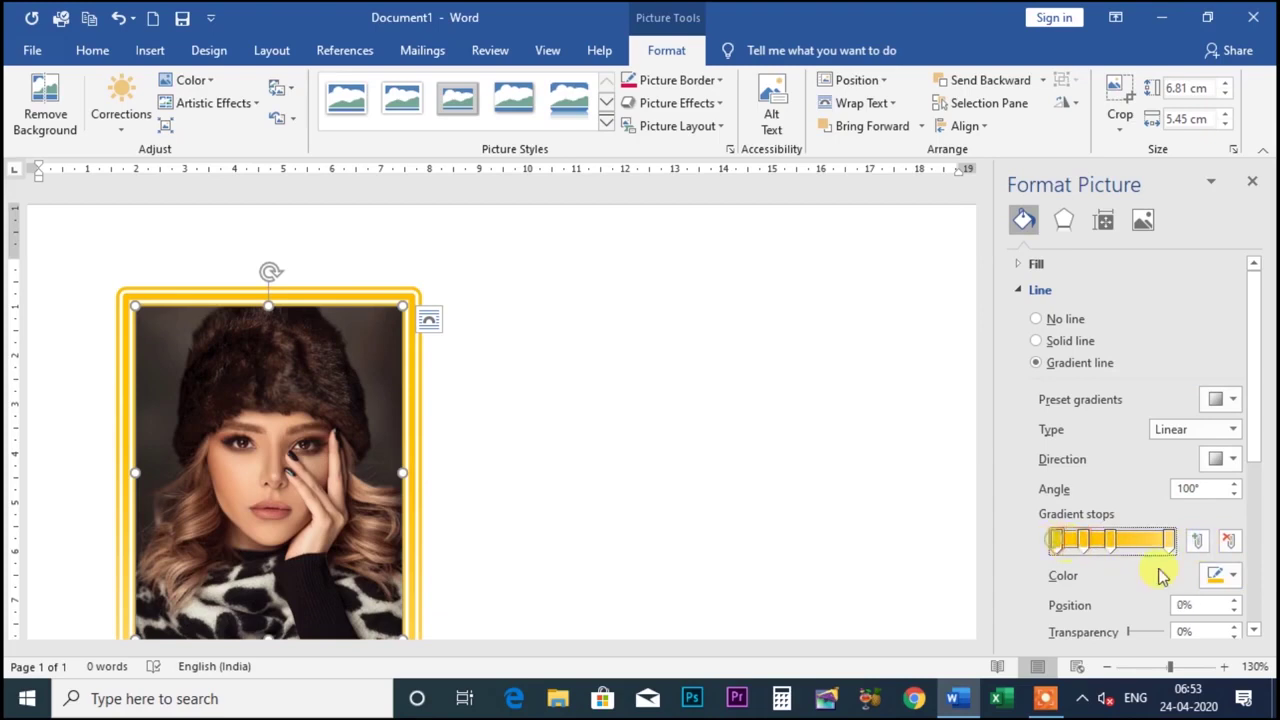
{"action": "left_click", "coordinate": [1226, 575]}
{"action": "left_click", "coordinate": [1128, 490]}
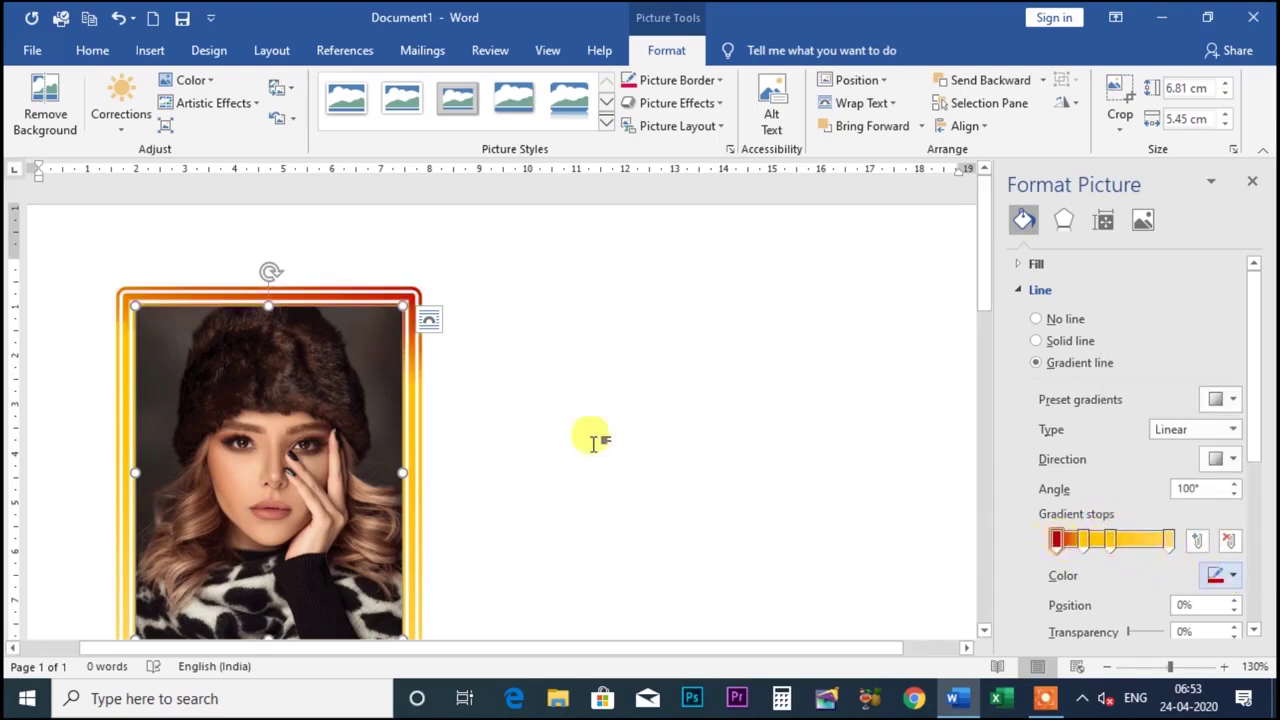
{"action": "left_click", "coordinate": [1088, 541]}
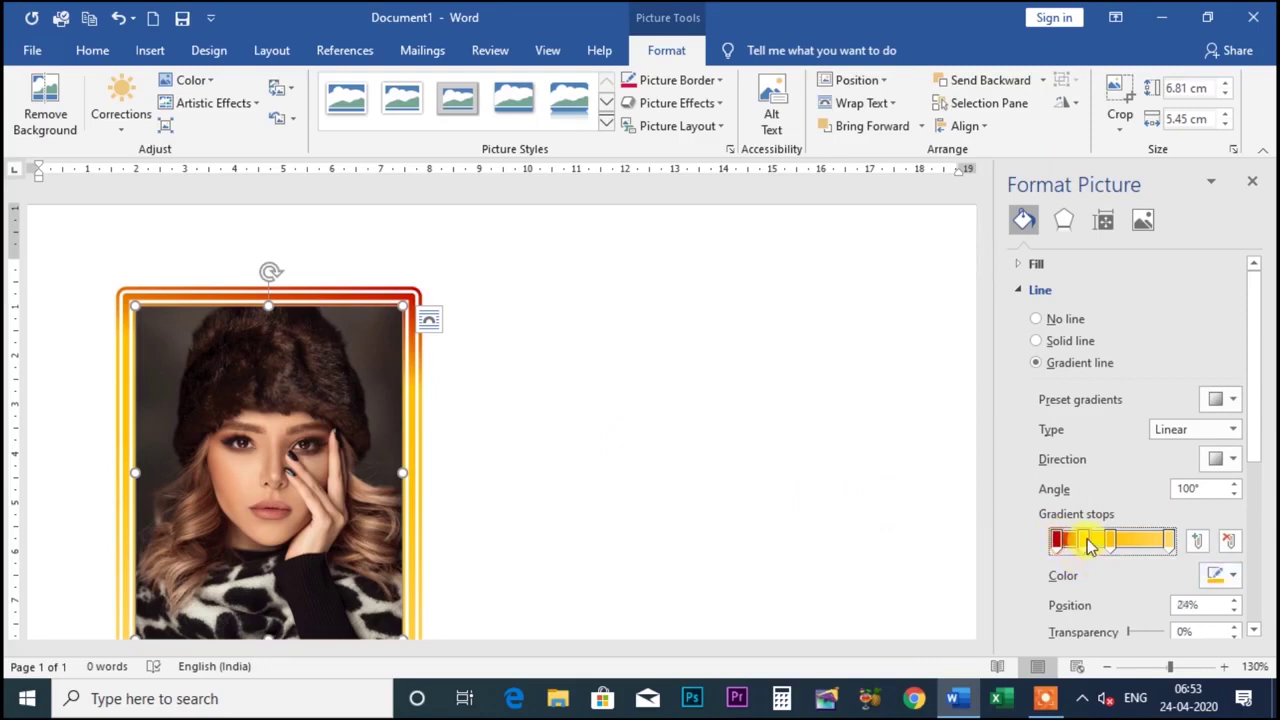
{"action": "left_click", "coordinate": [1235, 576]}
{"action": "left_click", "coordinate": [1205, 490]}
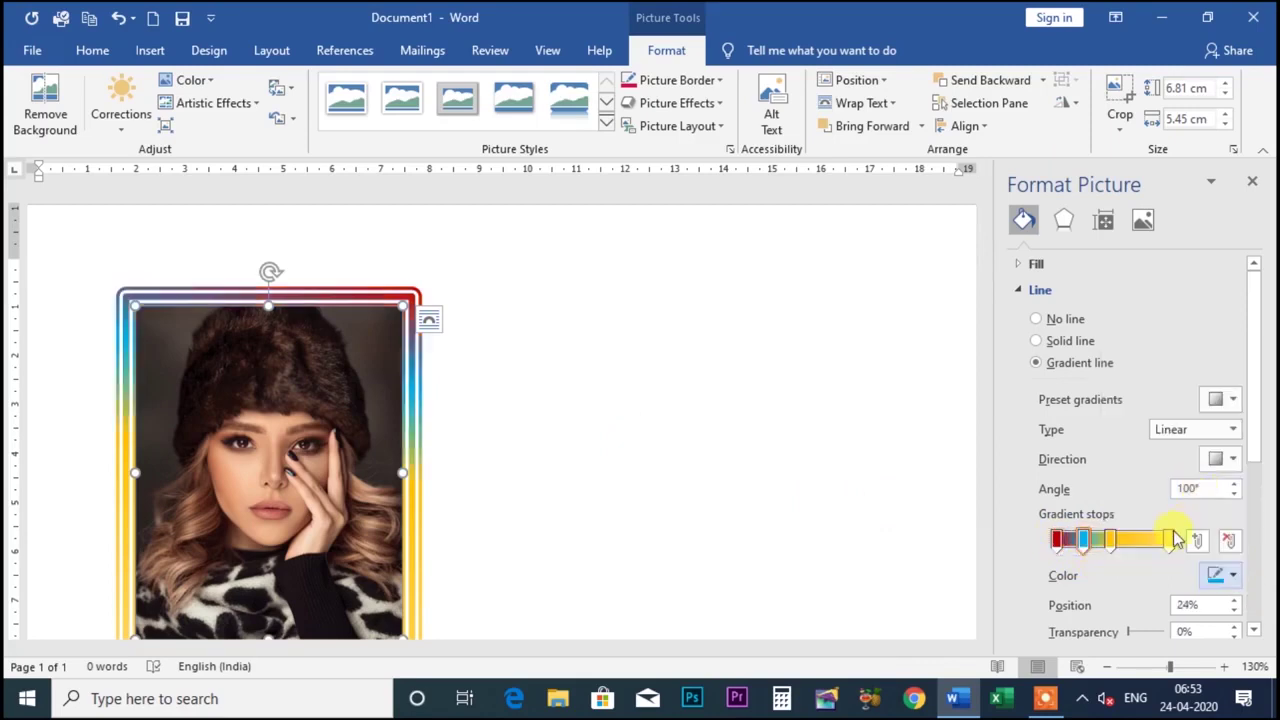
Move a stop to 61% and make it blue, then make the 100% stop yellow.
{"action": "left_click_drag", "start_coordinate": [1108, 545], "coordinate": [1133, 550]}
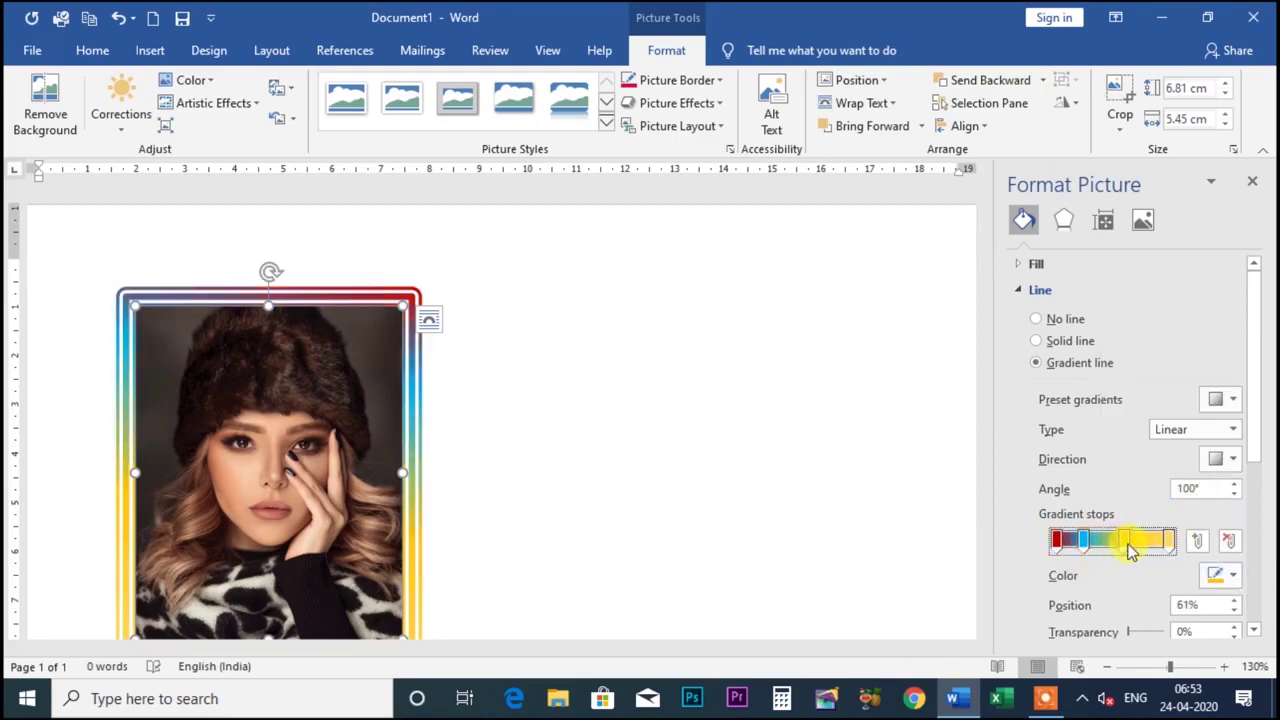
{"action": "left_click", "coordinate": [1235, 577]}
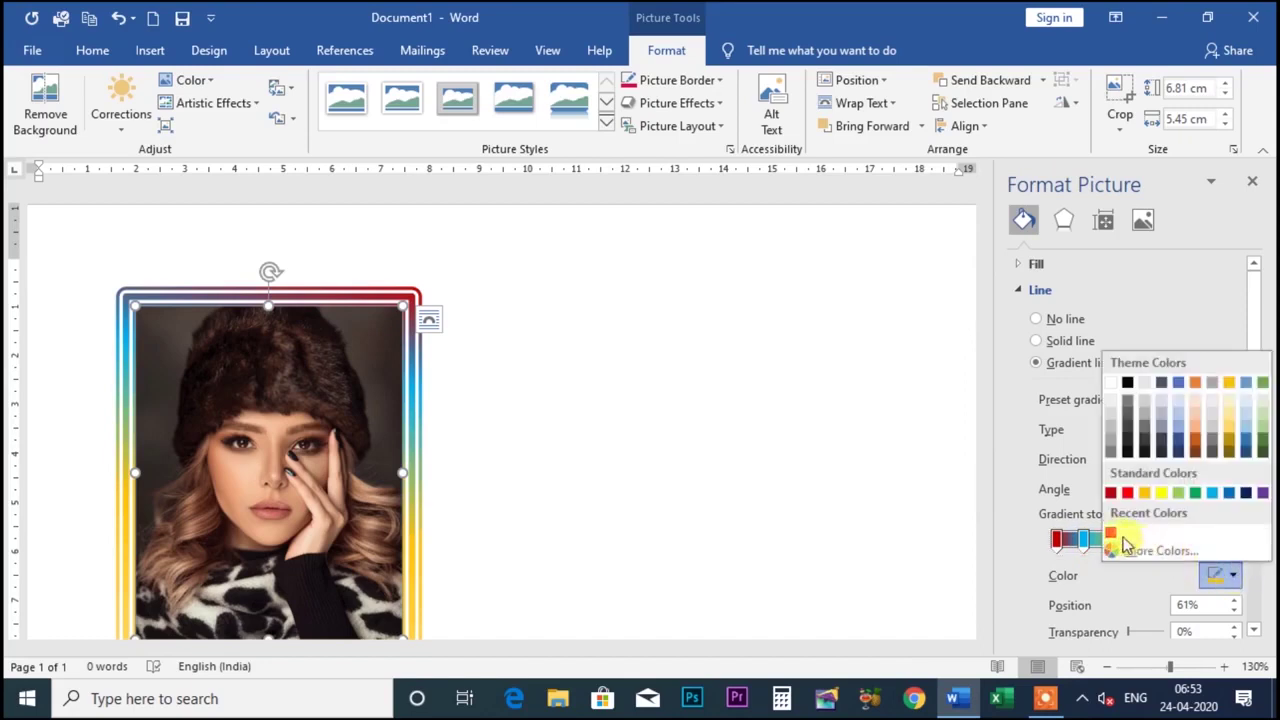
{"action": "left_click", "coordinate": [1233, 493]}
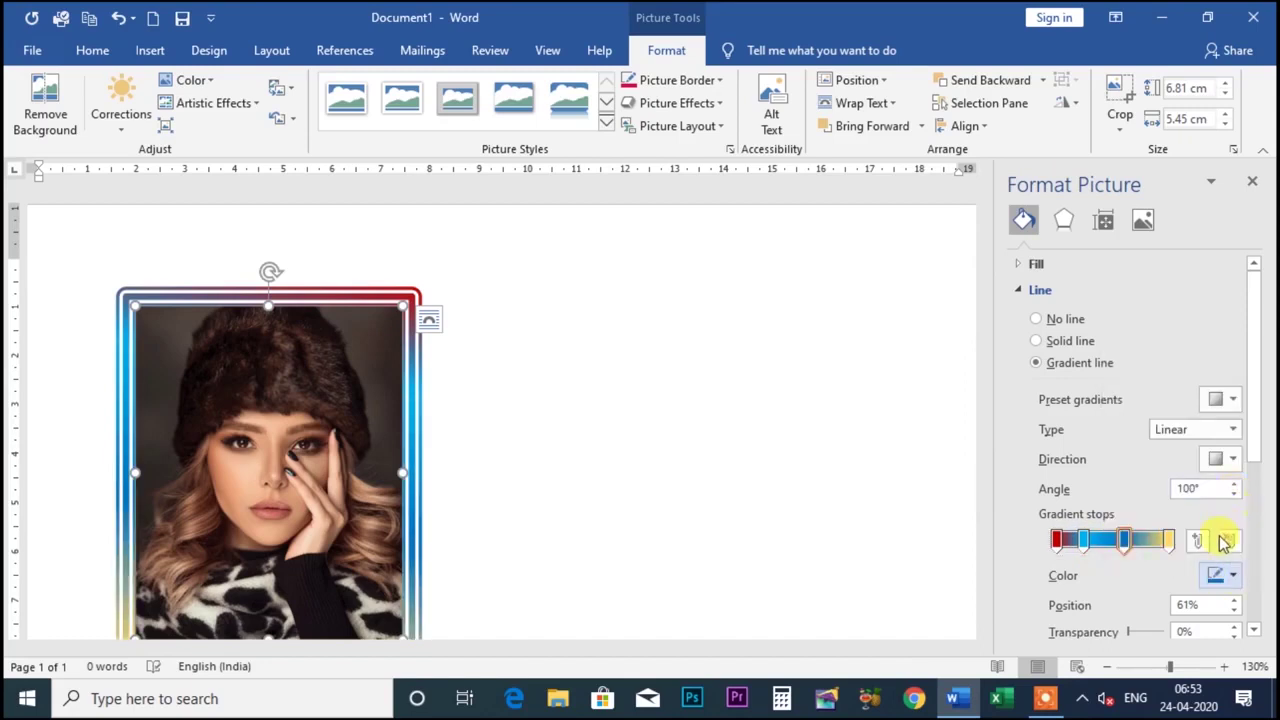
{"action": "left_click", "coordinate": [1167, 541]}
{"action": "left_click", "coordinate": [1233, 575]}
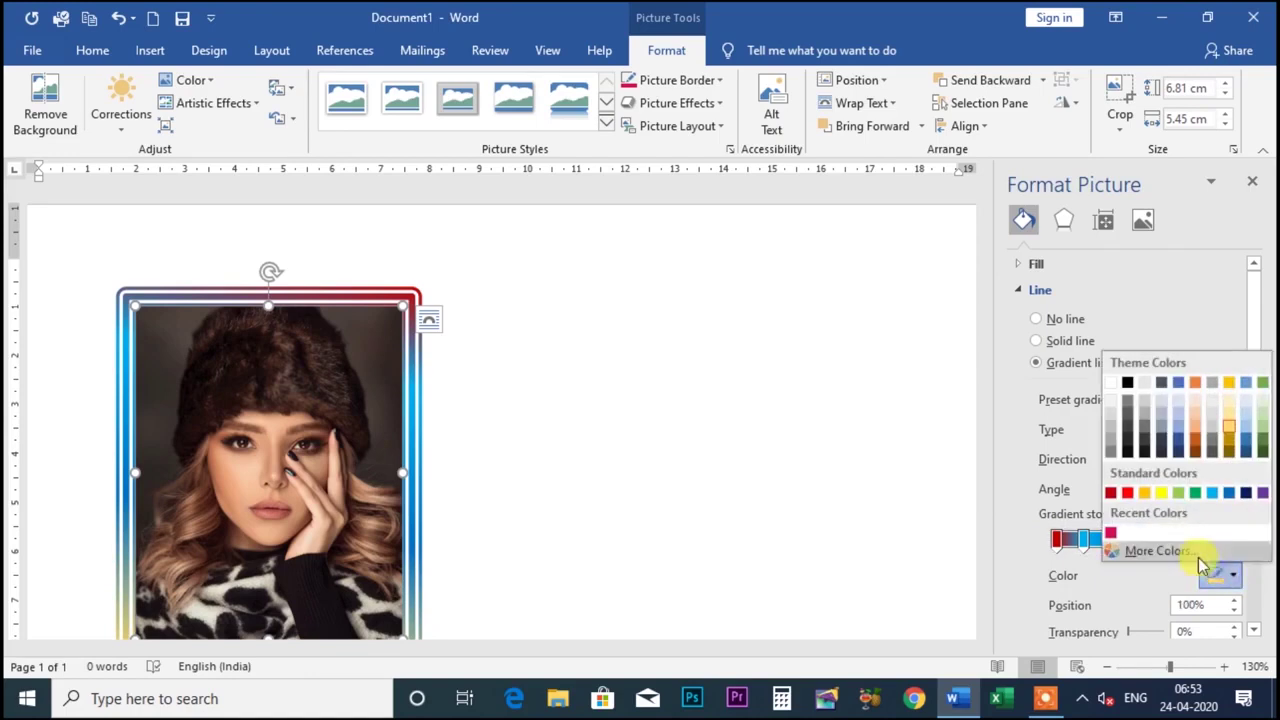
{"action": "left_click", "coordinate": [1163, 493]}
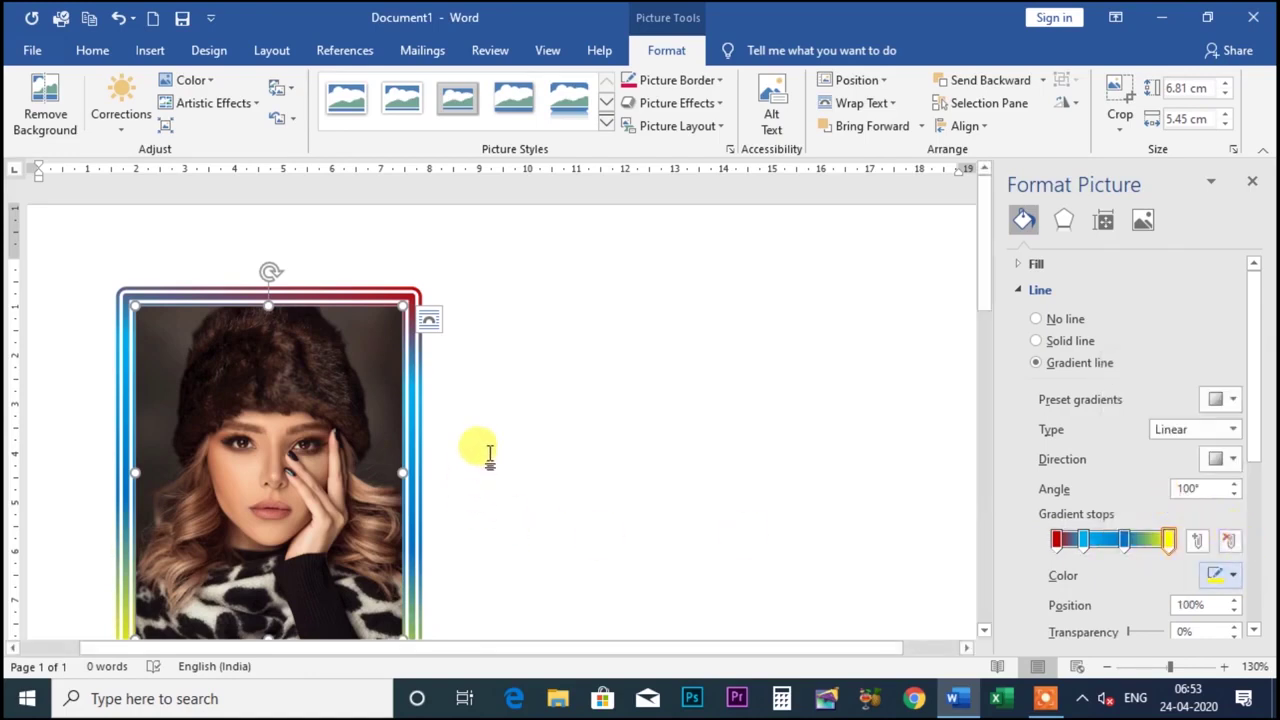
{"action": "scroll", "coordinate": [500, 470], "scroll_direction": "down", "scroll_amount": 2}
Rotate the gradient to 359.9°, delete the yellow stop, and move the blue stop to 43%.
{"action": "scroll", "coordinate": [470, 420], "scroll_direction": "up", "scroll_amount": 1}
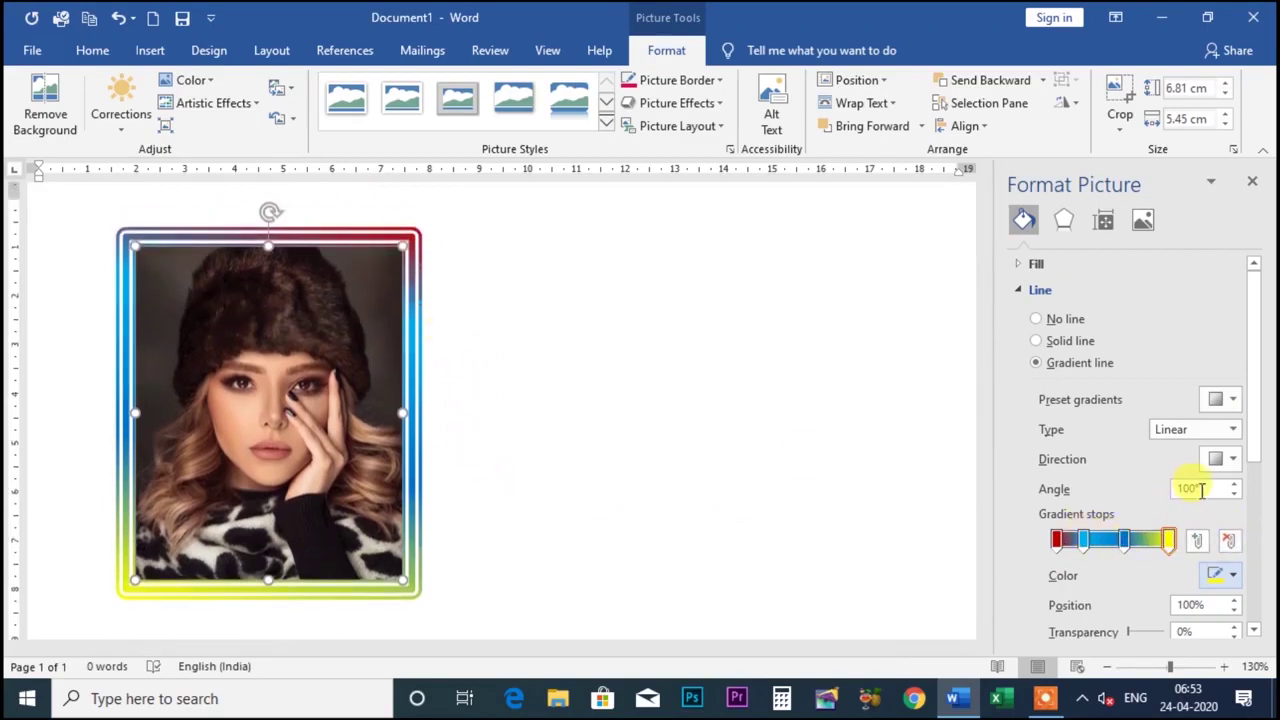
{"action": "left_click_drag", "start_coordinate": [1237, 484], "coordinate": [1237, 484]}
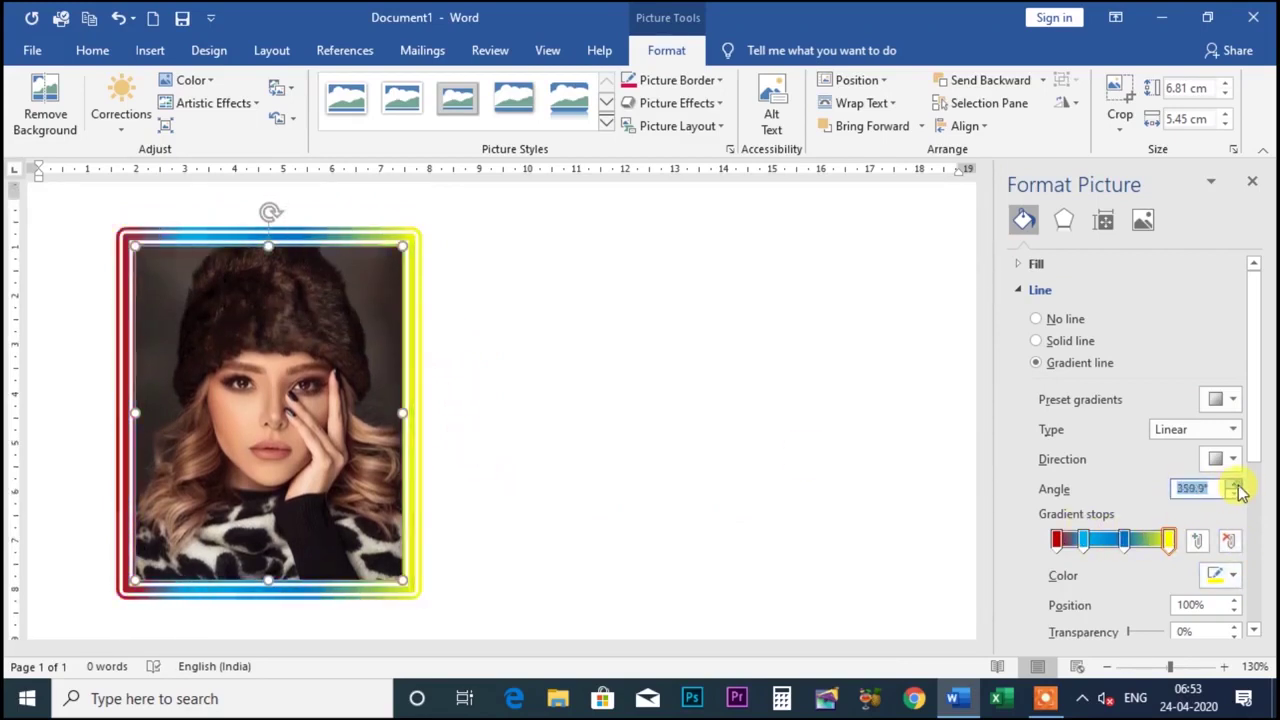
{"action": "left_click", "coordinate": [1228, 543]}
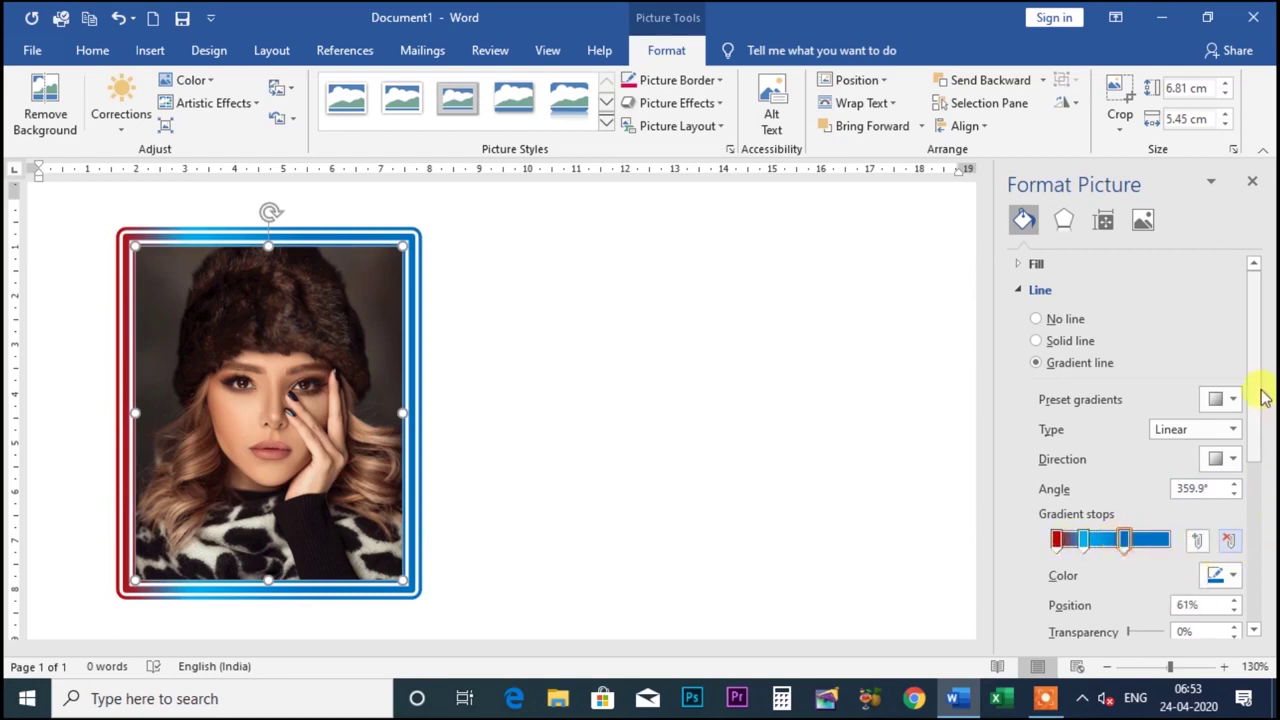
{"action": "left_click_drag", "start_coordinate": [1259, 391], "coordinate": [1249, 457]}
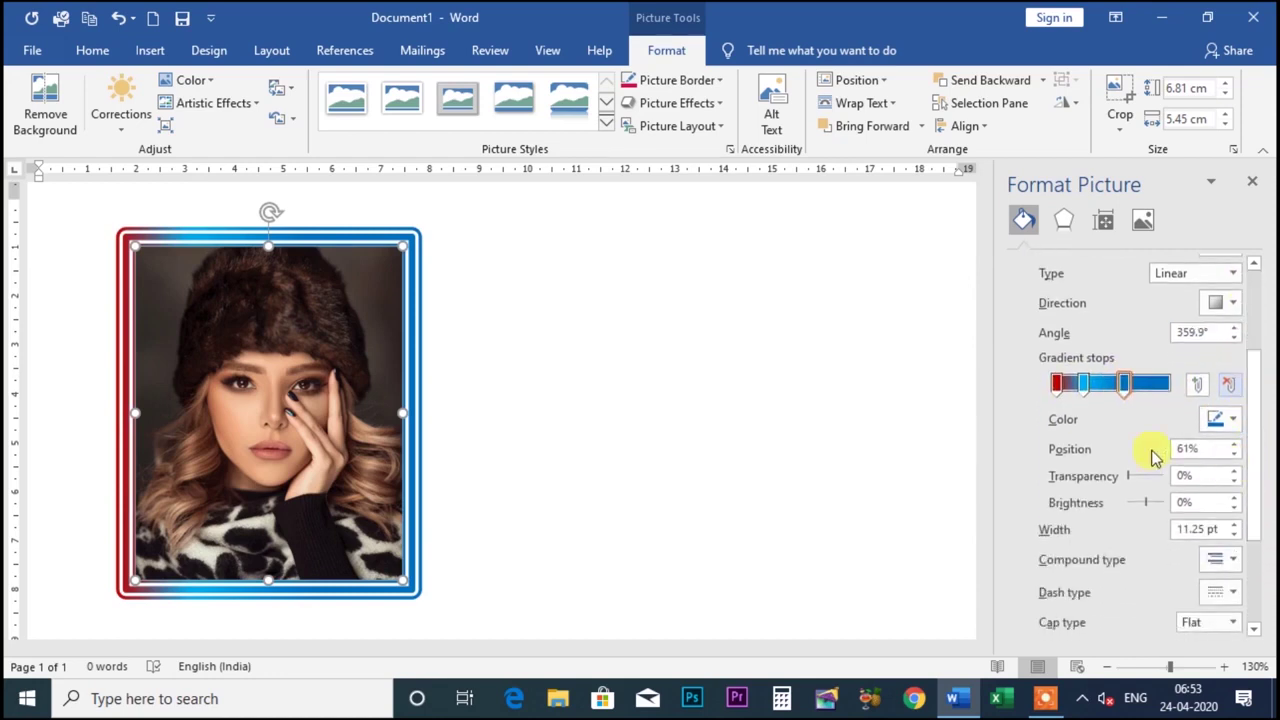
{"action": "left_click", "coordinate": [1236, 445]}
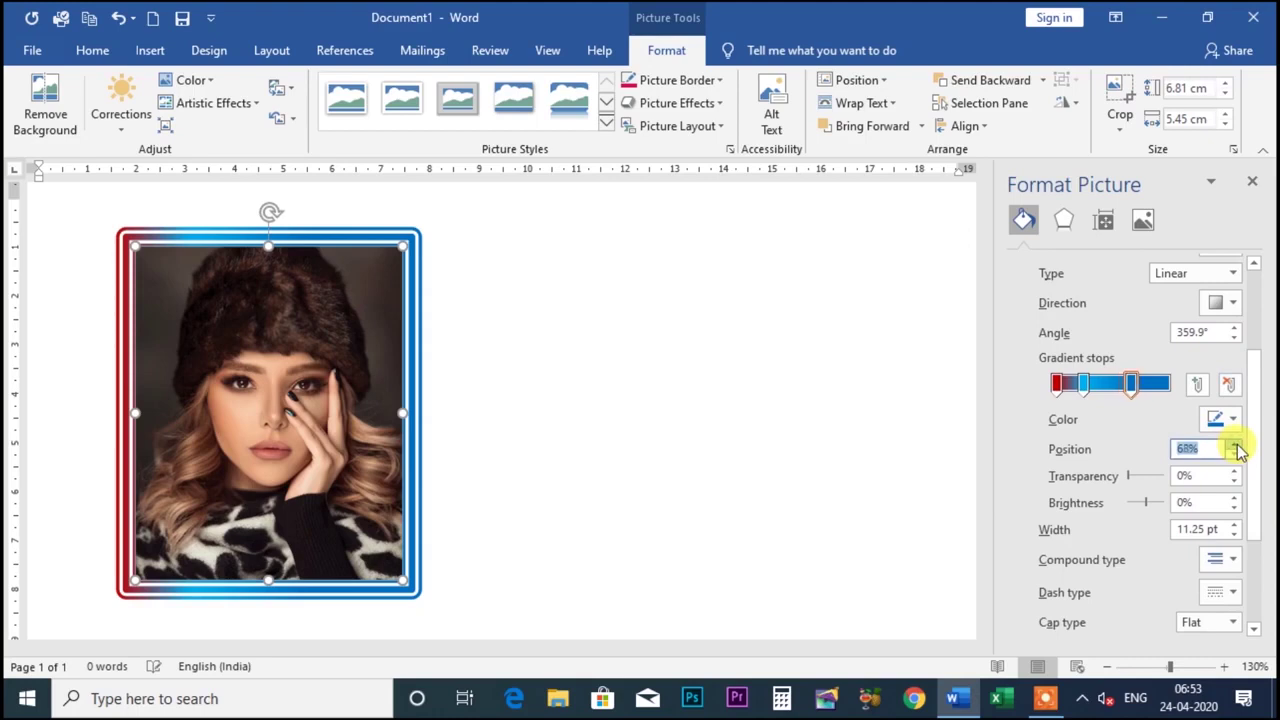
{"action": "left_click_drag", "start_coordinate": [1072, 388], "coordinate": [1100, 388]}
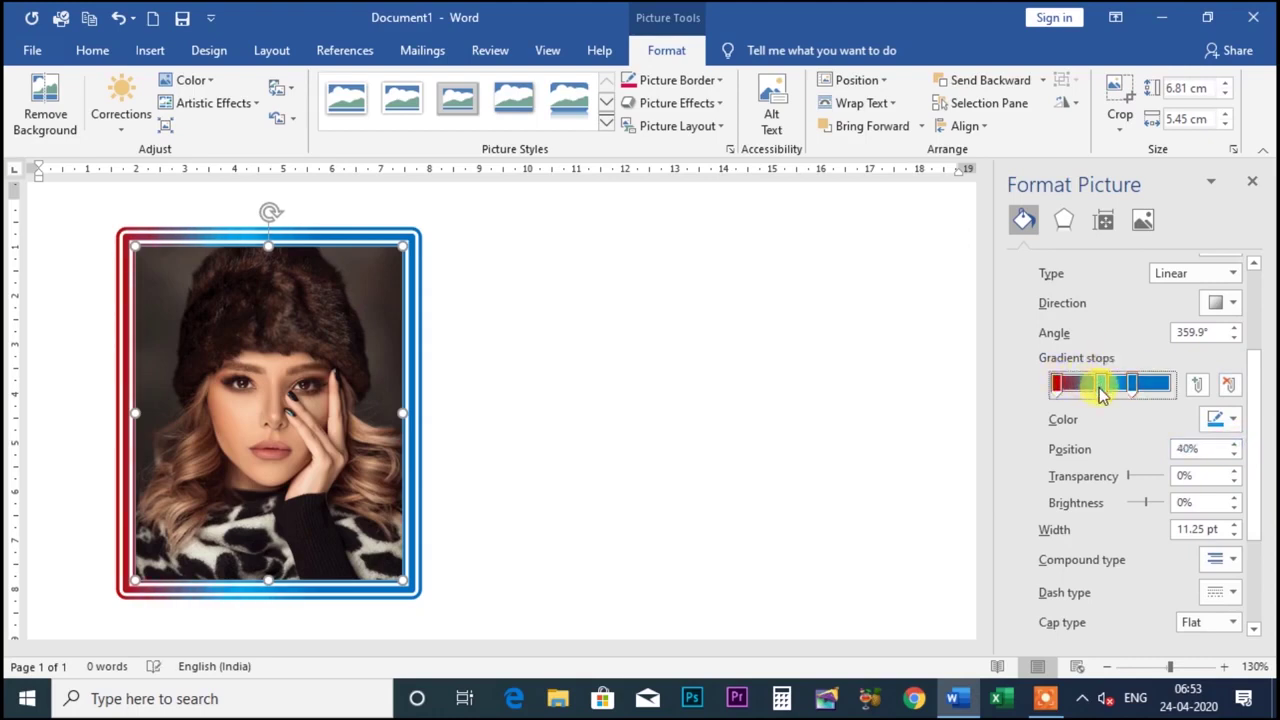
{"action": "left_click", "coordinate": [1233, 445]}
{"action": "double_click", "coordinate": [1233, 445]}
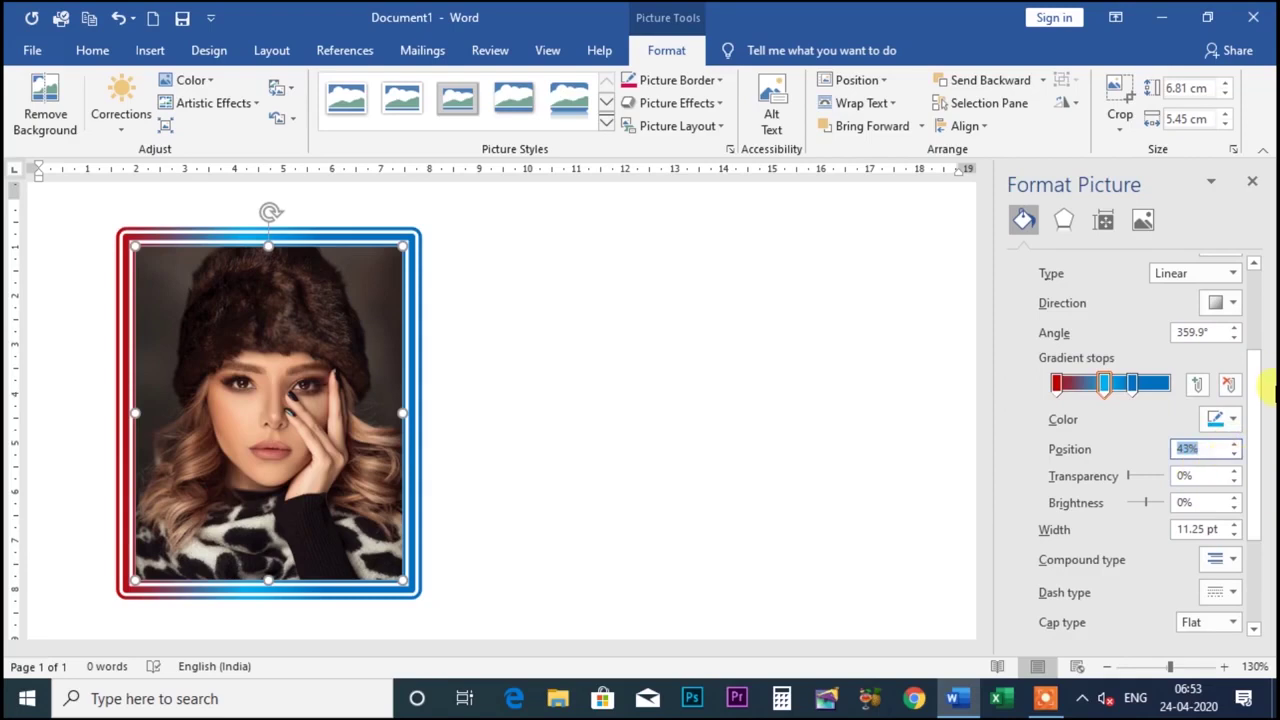
Add a new gradient stop, colour it yellow, and lighten it to 37% brightness.
{"action": "left_click", "coordinate": [1130, 386]}
{"action": "left_click", "coordinate": [1222, 419]}
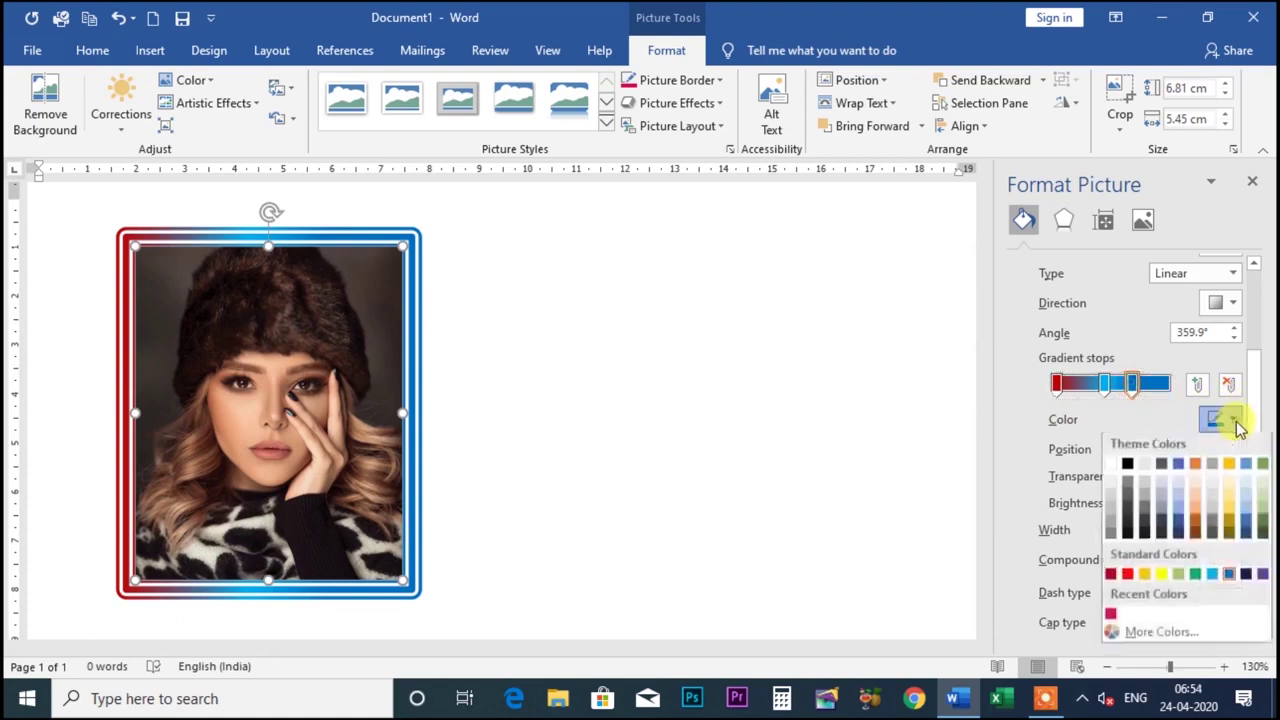
{"action": "left_click", "coordinate": [1161, 576]}
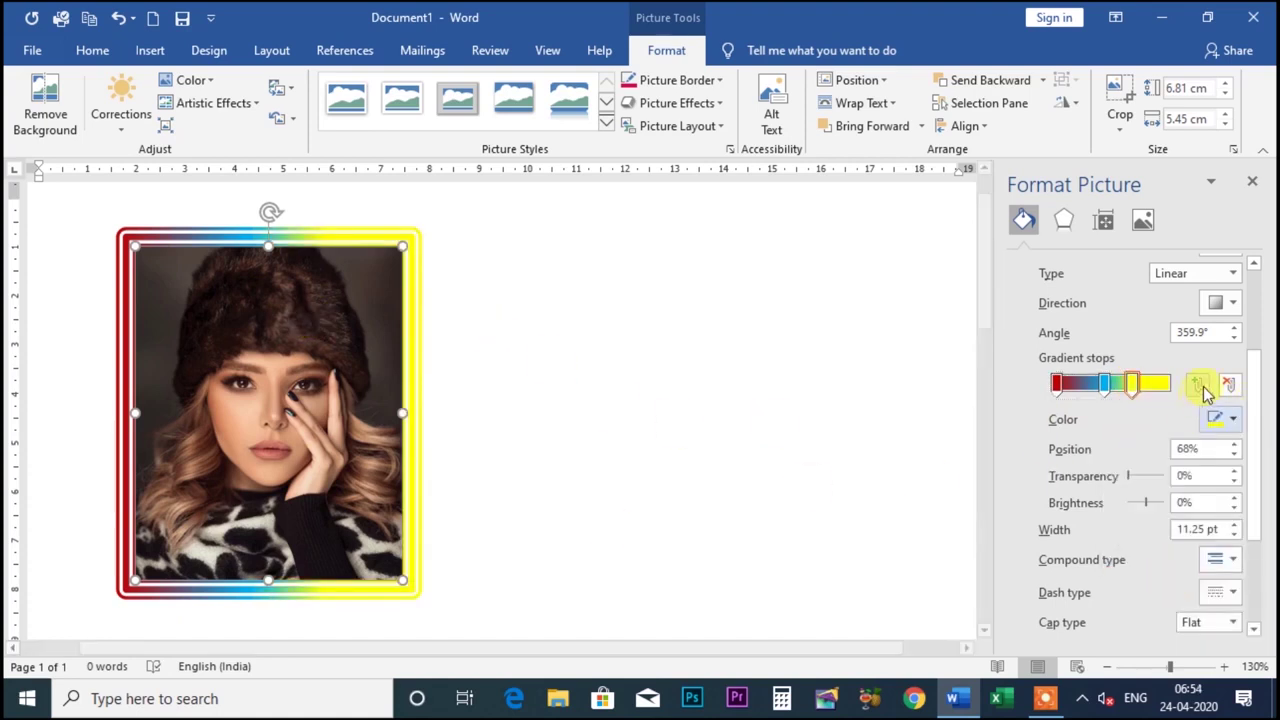
{"action": "left_click_drag", "start_coordinate": [1125, 478], "coordinate": [1127, 487]}
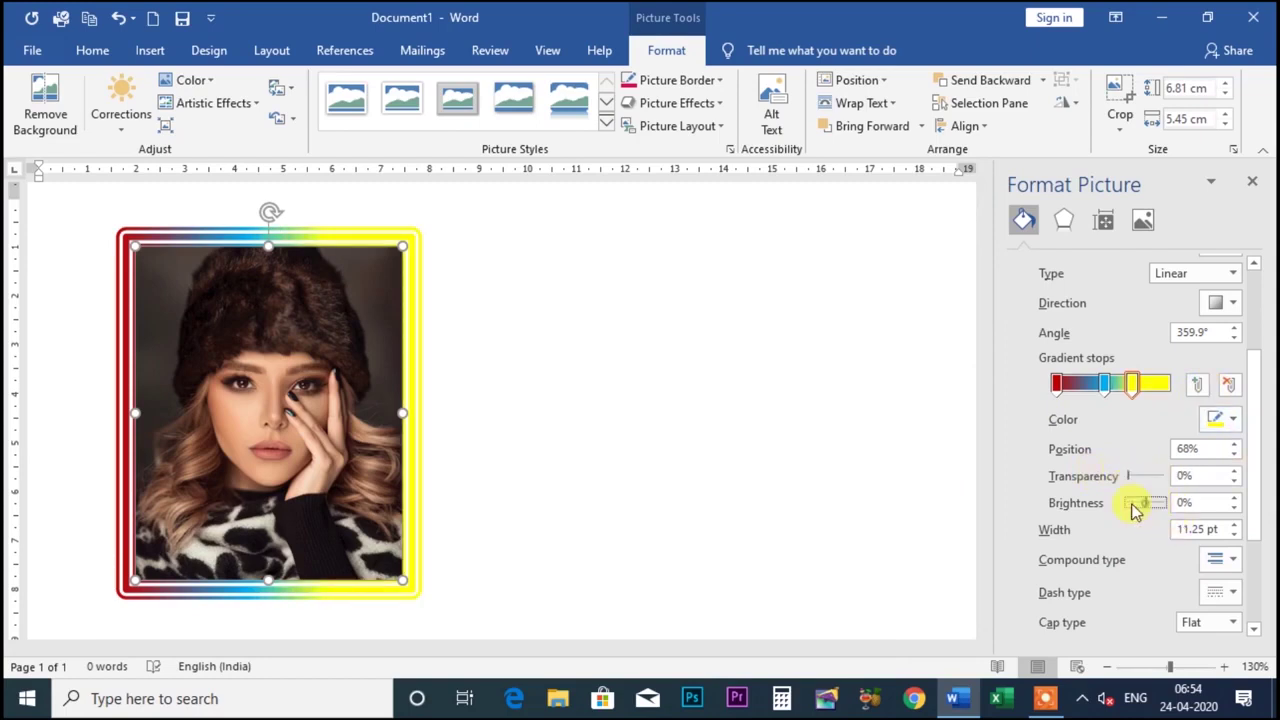
{"action": "left_click_drag", "start_coordinate": [1133, 510], "coordinate": [1155, 510]}
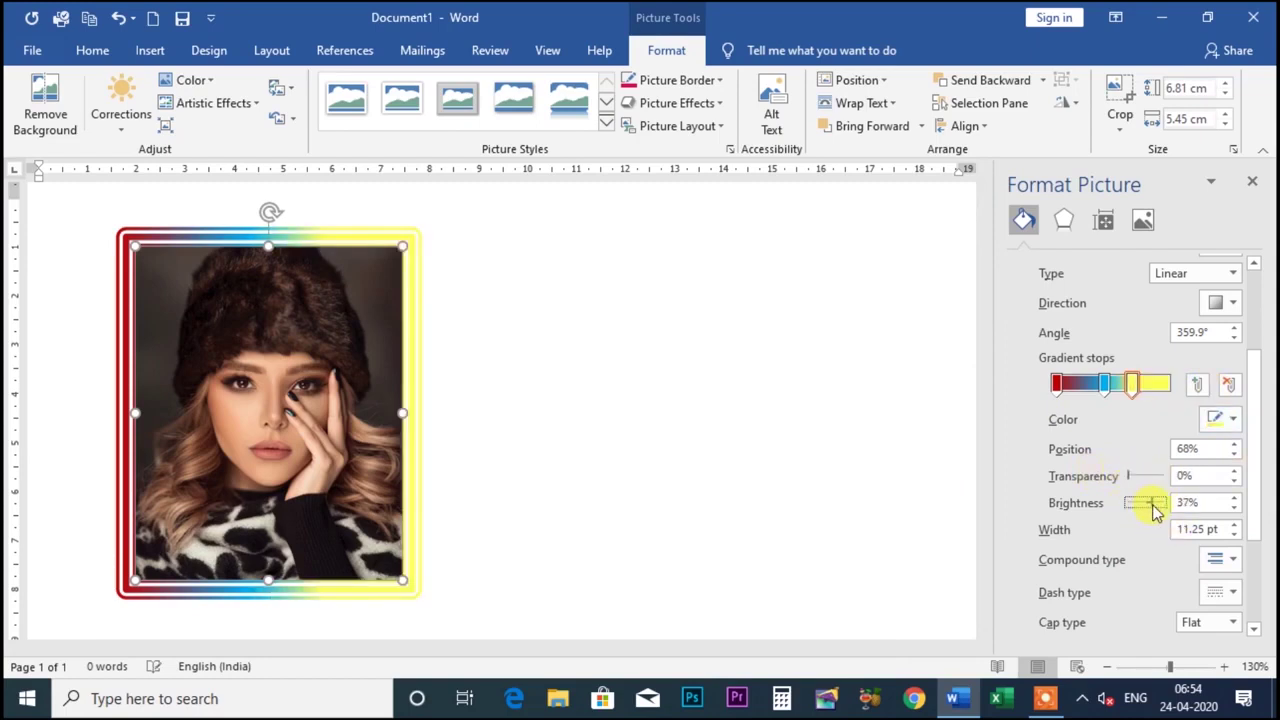
{"action": "scroll", "coordinate": [1251, 480], "scroll_direction": "down", "scroll_amount": 2}
Raise the border width step by step to 14.25 pt.
{"action": "left_click", "coordinate": [1235, 440]}
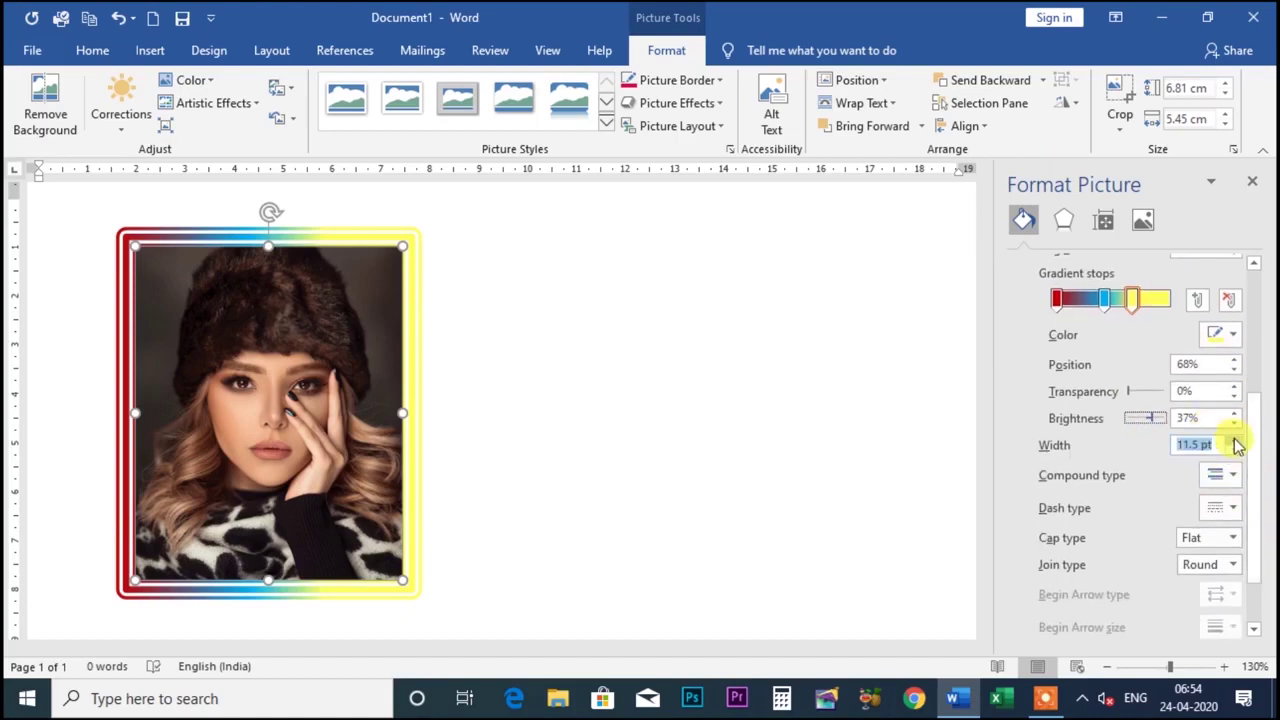
{"action": "left_click", "coordinate": [1236, 441]}
{"action": "left_click", "coordinate": [1236, 441]}
{"action": "left_click", "coordinate": [1237, 442]}
{"action": "left_click", "coordinate": [1236, 441]}
{"action": "left_click", "coordinate": [1236, 441]}
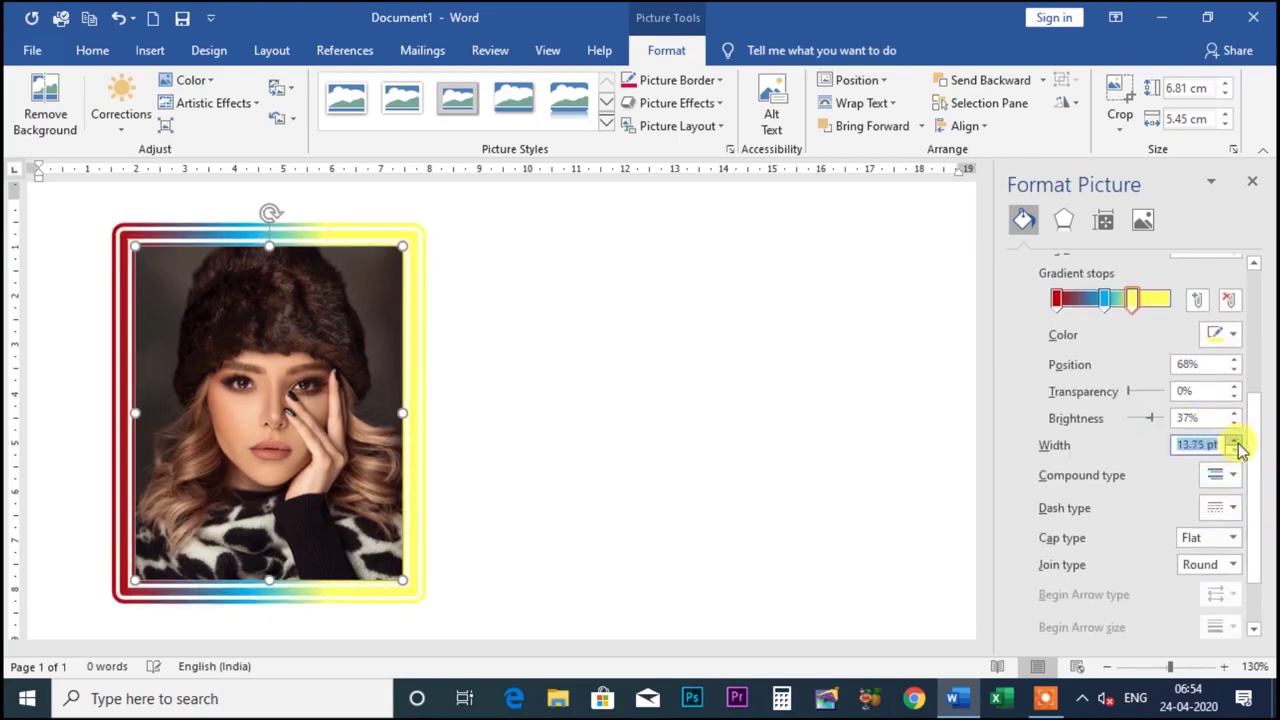
{"action": "left_click", "coordinate": [1236, 441]}
{"action": "left_click", "coordinate": [1236, 441]}
{"action": "left_click", "coordinate": [1236, 441]}
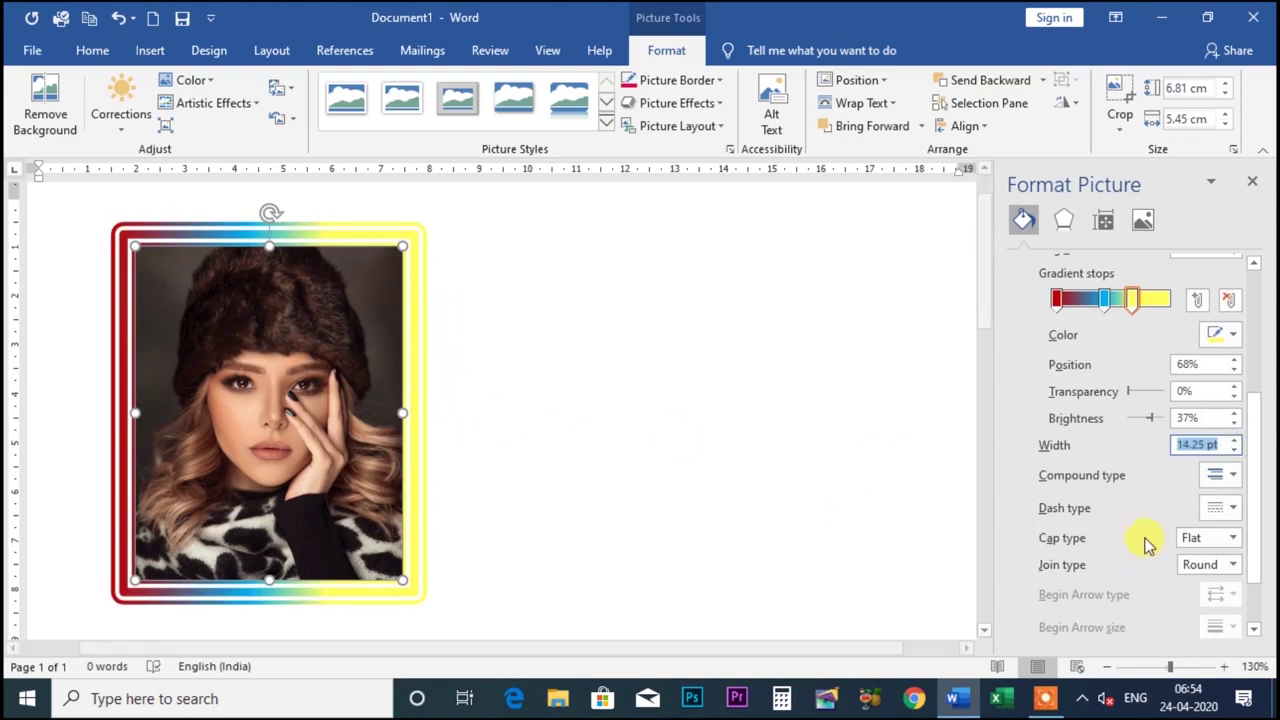
Set the border's corner join type to Miter, after briefly trying Bevel.
{"action": "left_click", "coordinate": [1230, 510]}
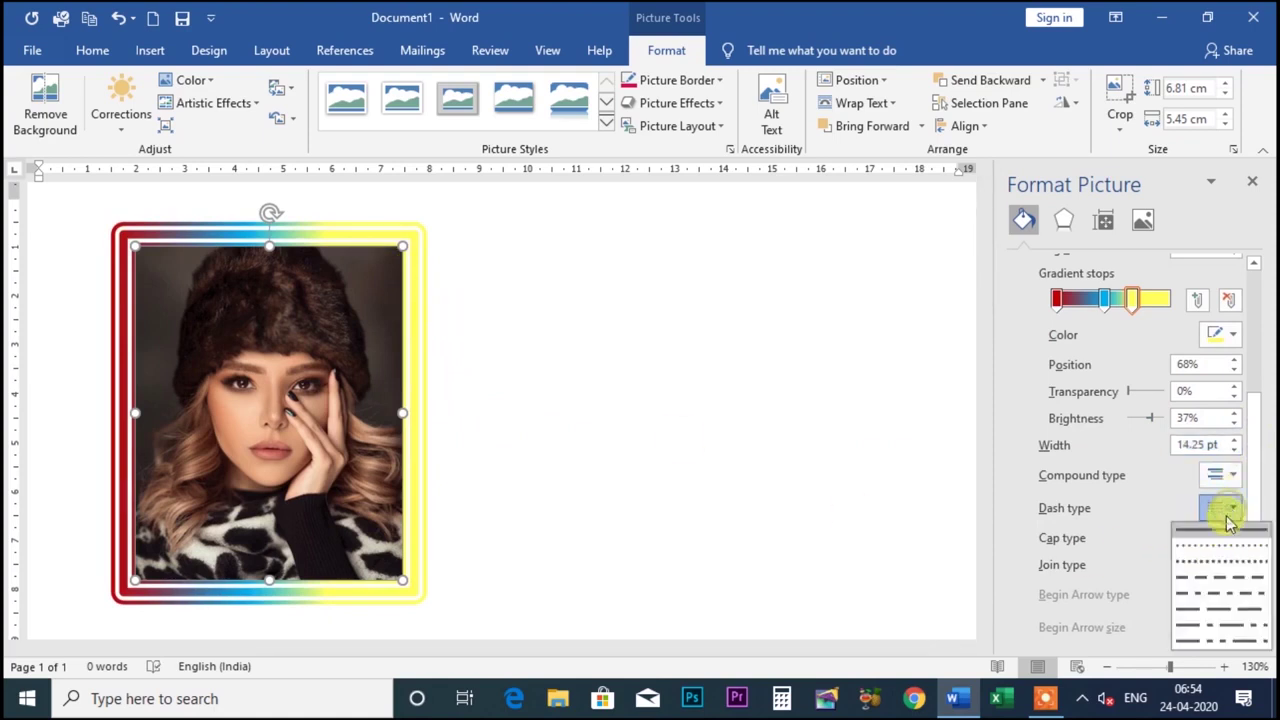
{"action": "left_click", "coordinate": [989, 569]}
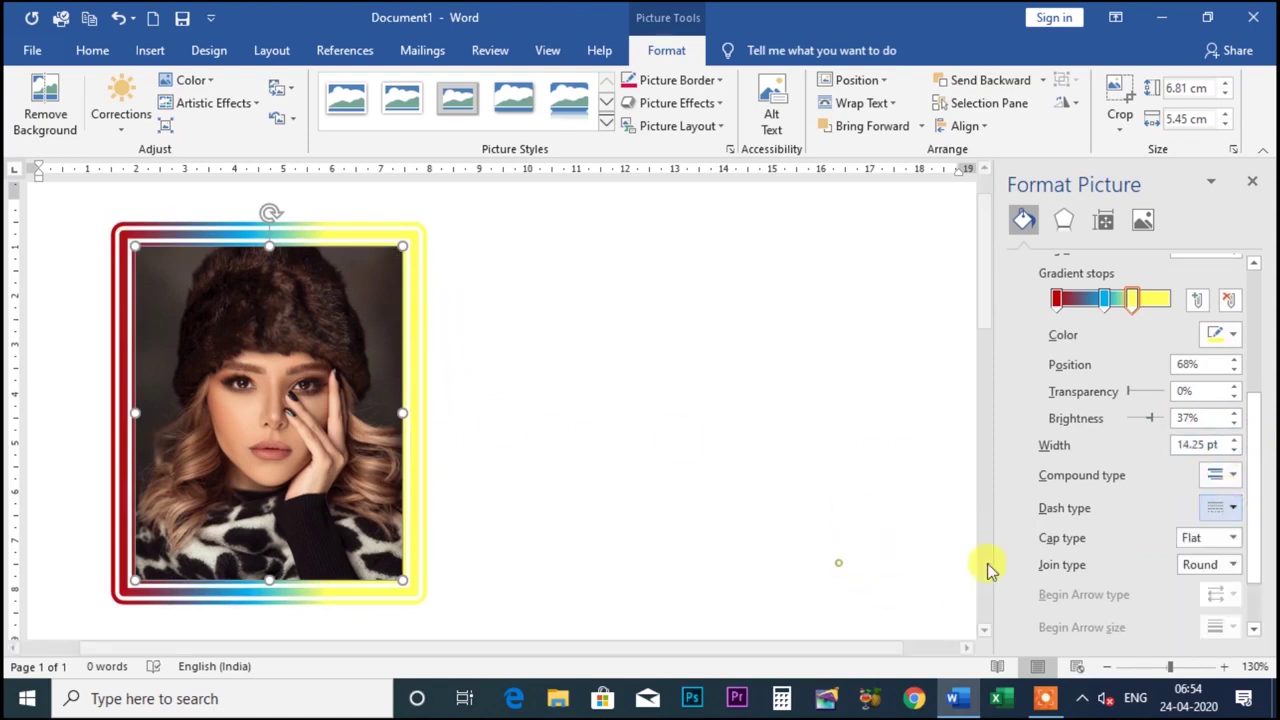
{"action": "left_click", "coordinate": [1215, 564]}
{"action": "left_click", "coordinate": [1203, 606]}
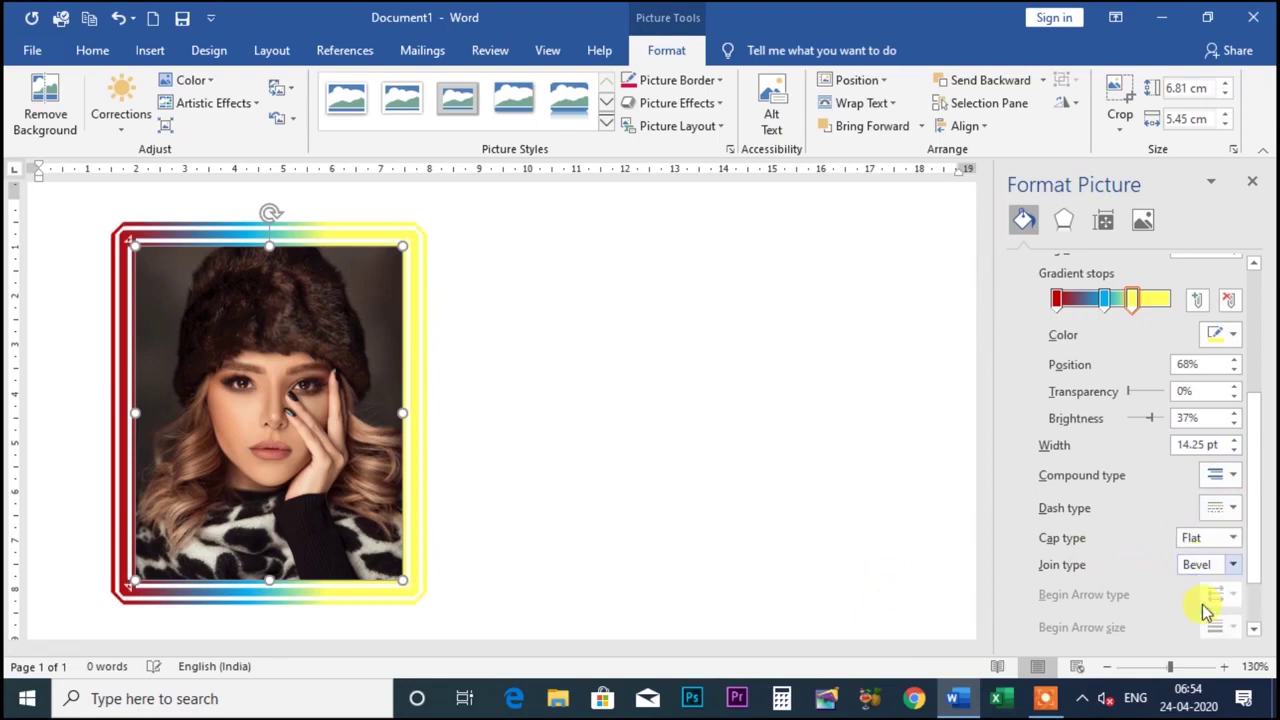
{"action": "left_click", "coordinate": [1233, 564]}
{"action": "left_click", "coordinate": [1196, 621]}
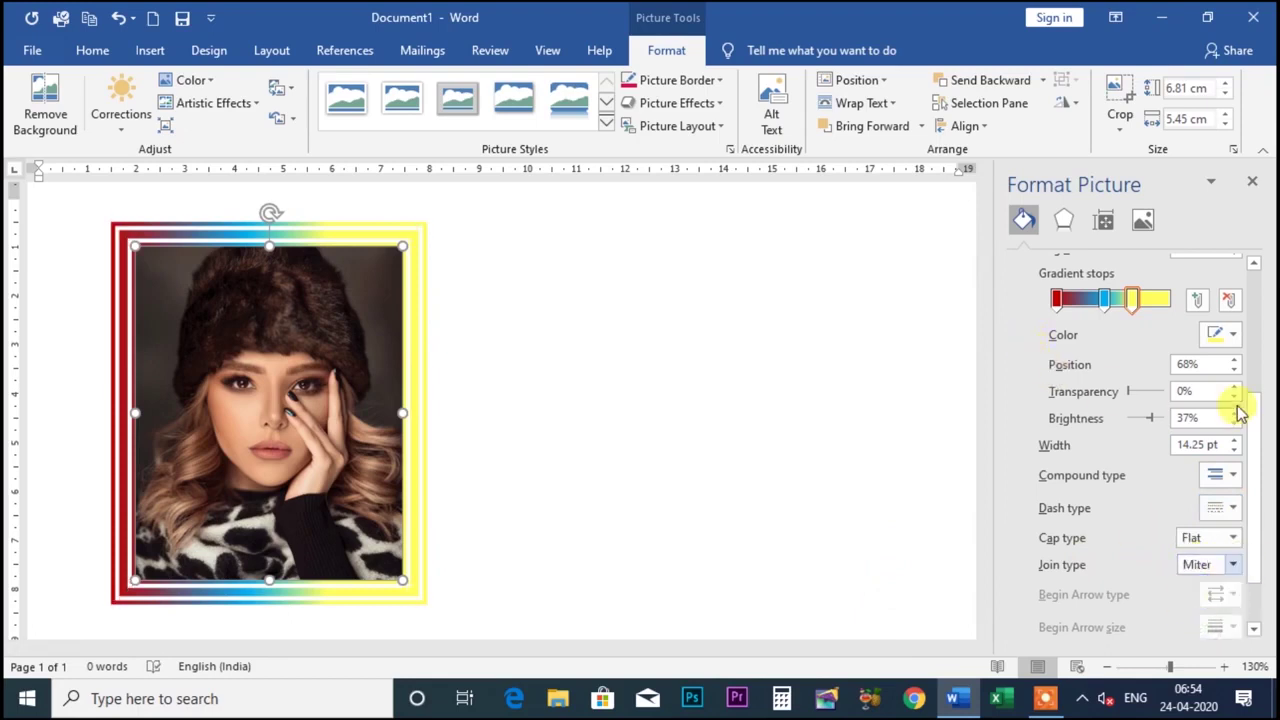
{"action": "left_click_drag", "start_coordinate": [1251, 443], "coordinate": [1245, 318]}
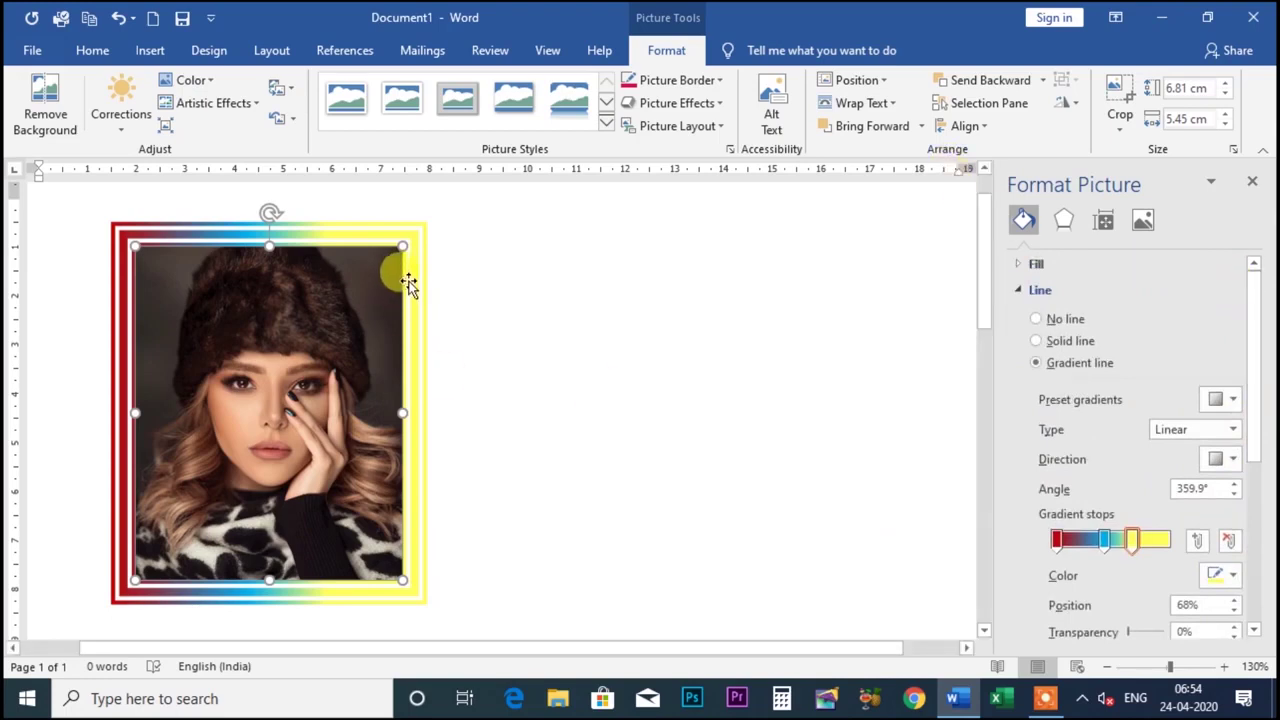
Deselect the picture, close the Format Picture pane, and reselect the framed portrait.
{"action": "left_click", "coordinate": [1046, 699]}
{"action": "left_click", "coordinate": [776, 412]}
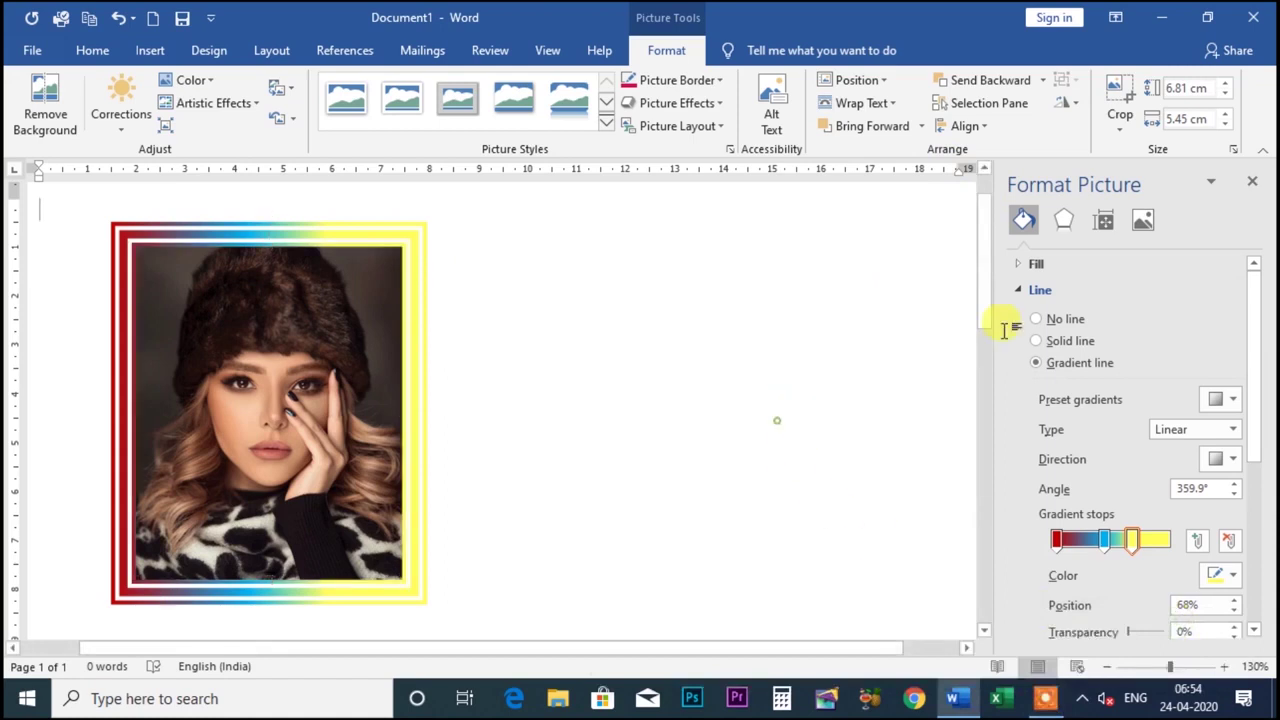
{"action": "left_click", "coordinate": [1250, 183]}
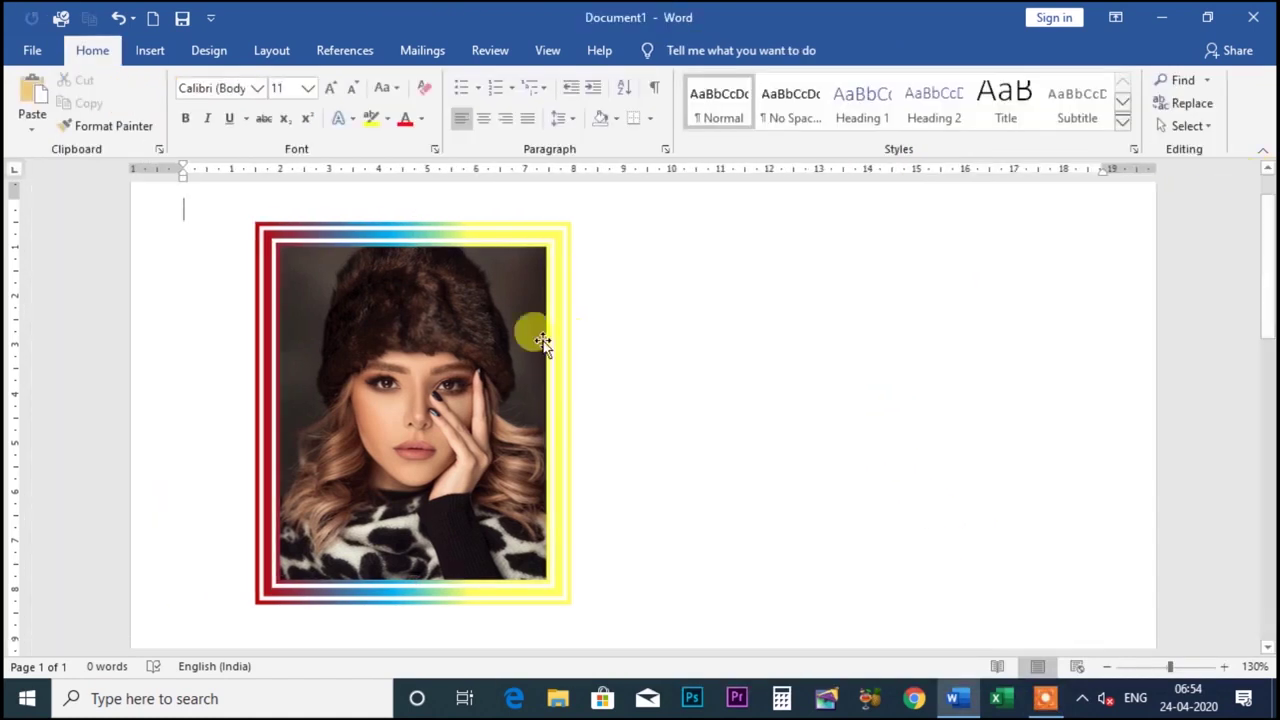
{"action": "left_click", "coordinate": [480, 335]}
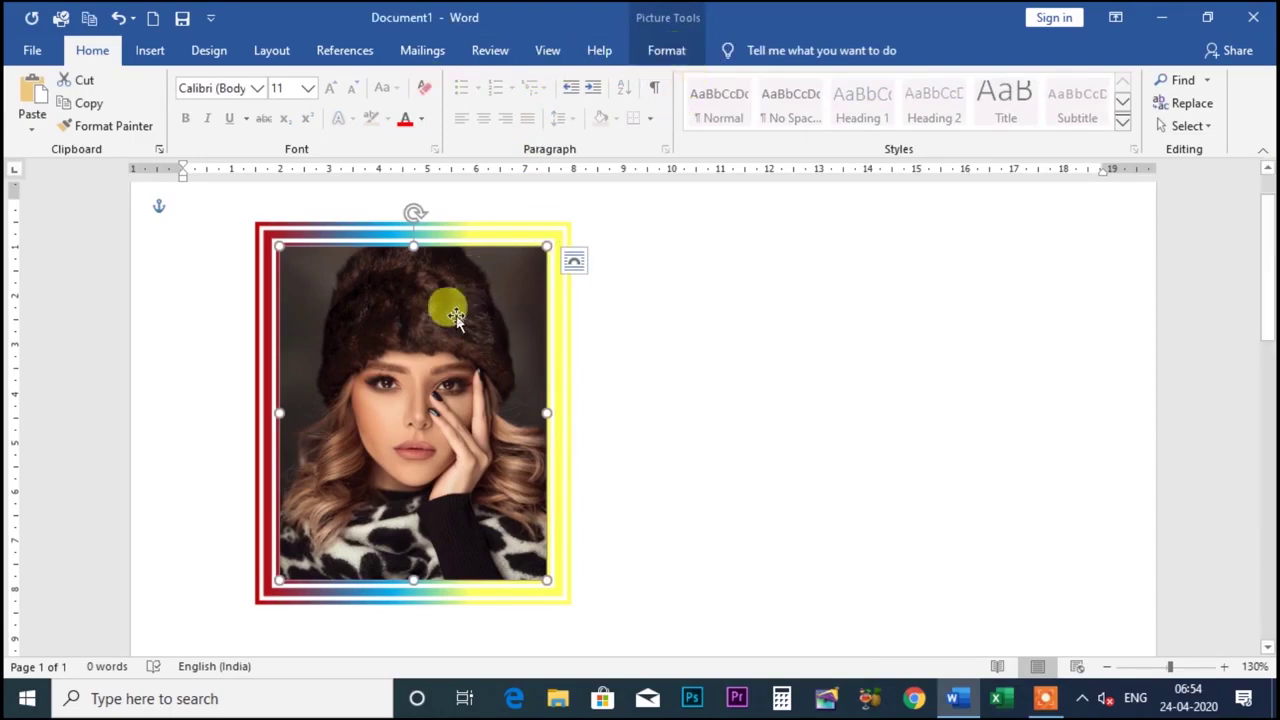
Browse the Picture Border menu's Weight and Dashes options, then reopen the border menu.
{"action": "left_click", "coordinate": [660, 55]}
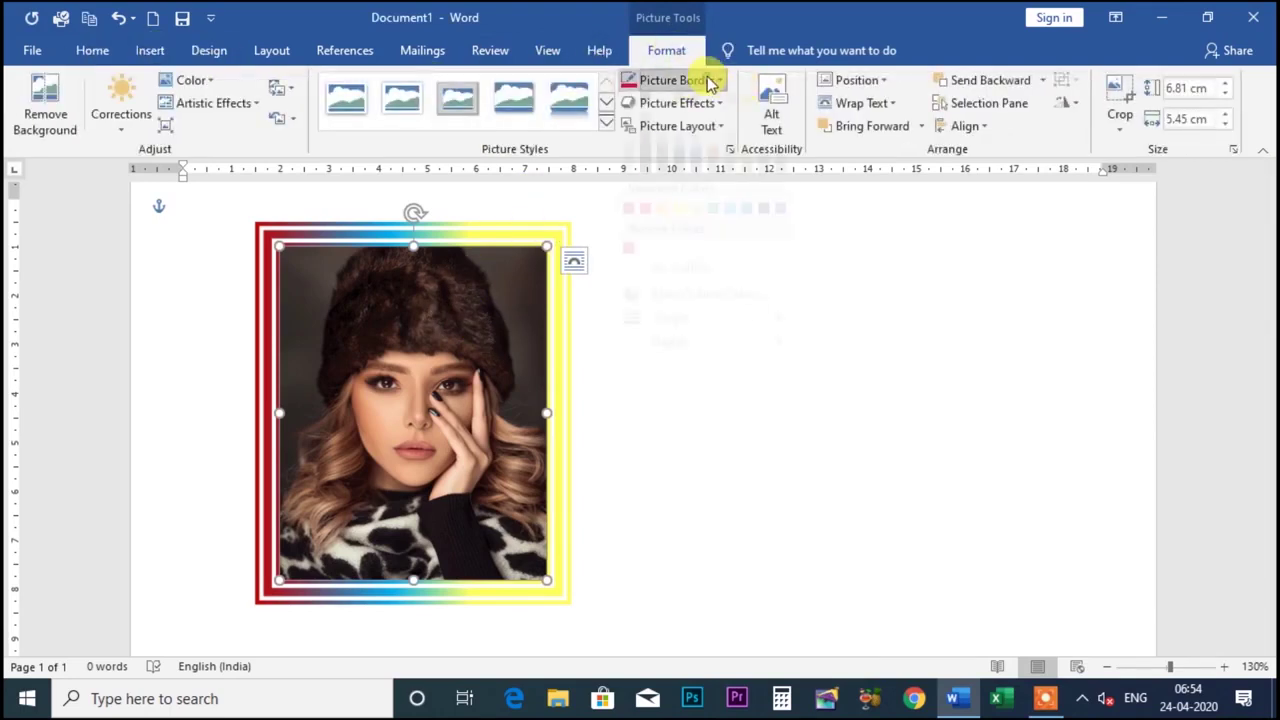
{"action": "left_click", "coordinate": [710, 80]}
{"action": "mouse_move", "coordinate": [690, 346]}
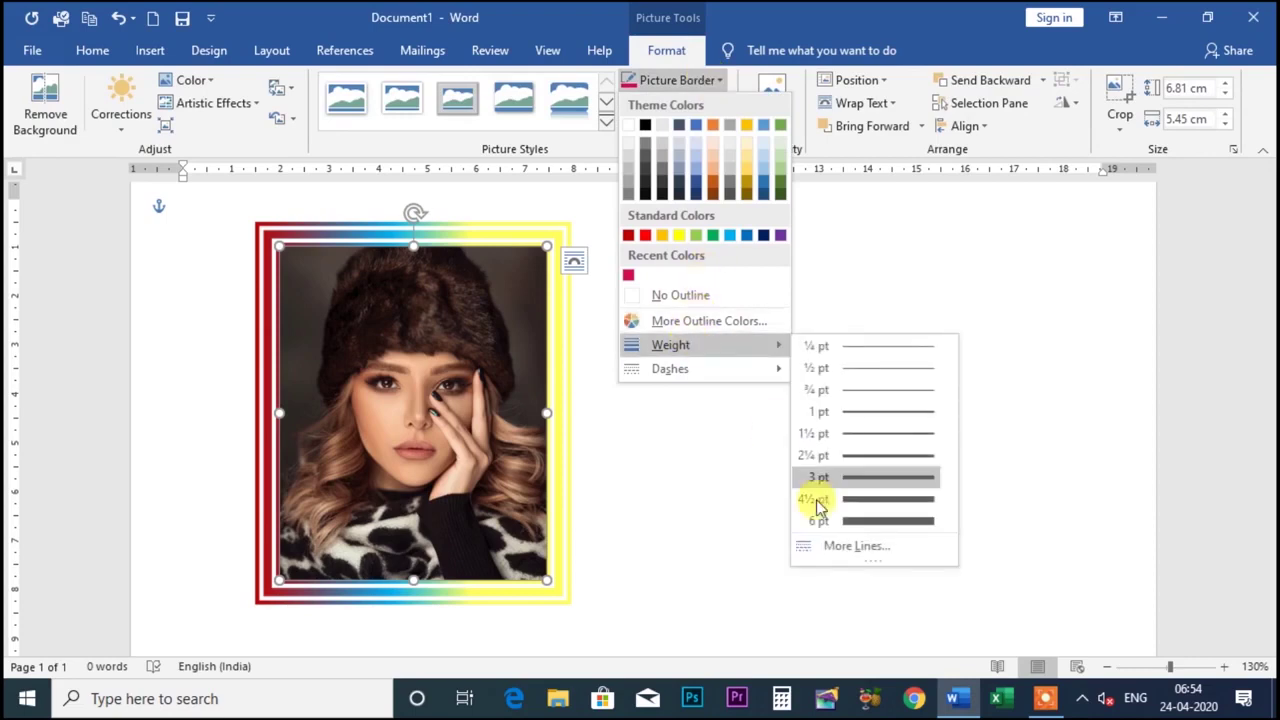
{"action": "mouse_move", "coordinate": [700, 372]}
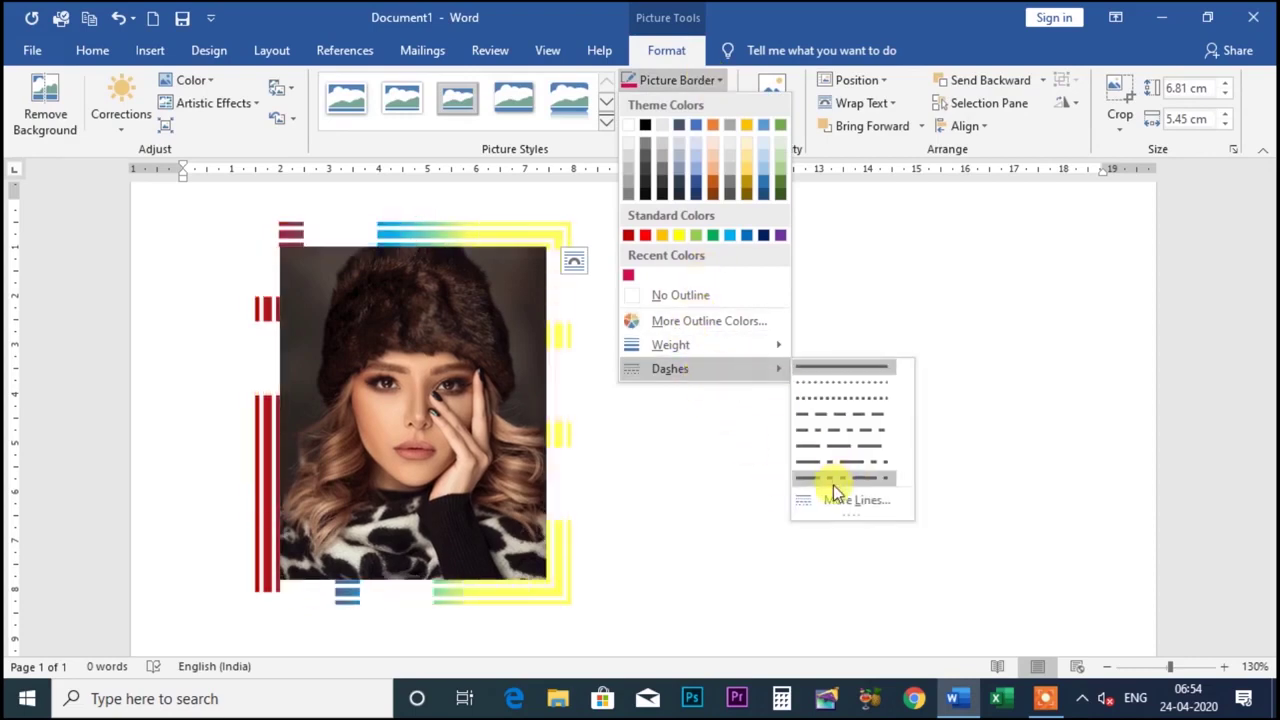
{"action": "left_click", "coordinate": [700, 486]}
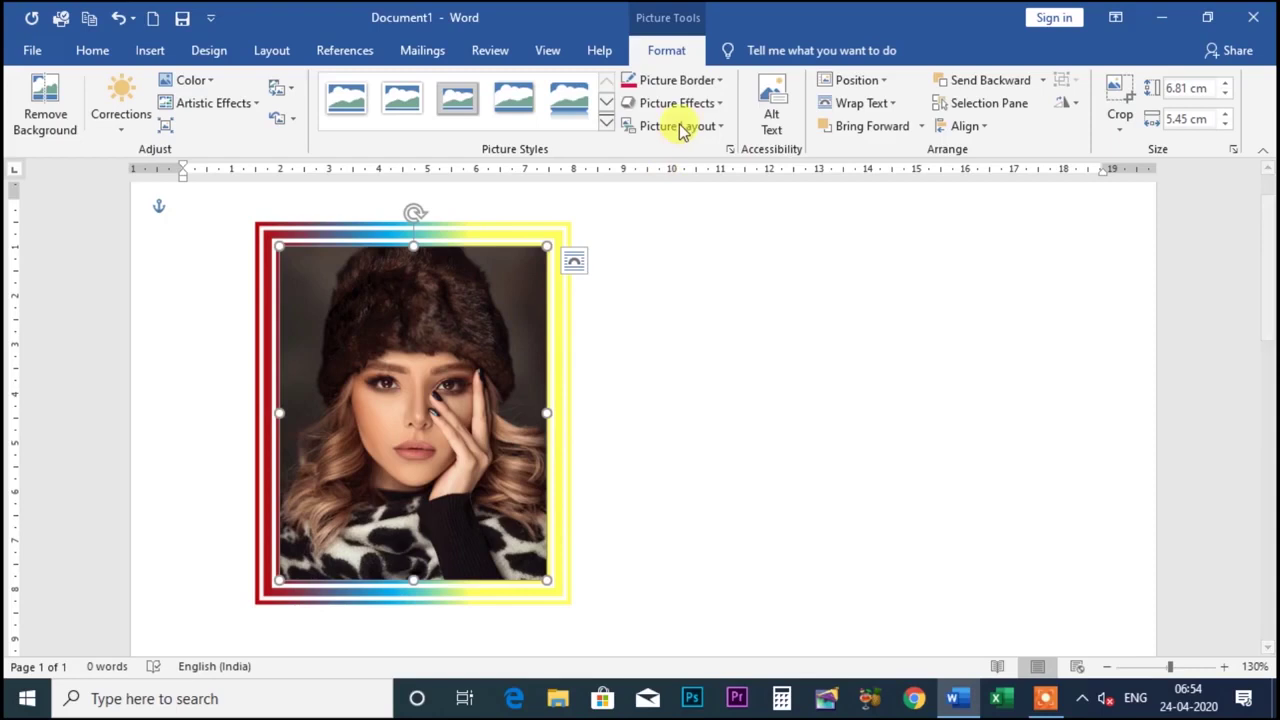
{"action": "left_click", "coordinate": [712, 82]}
{"action": "left_click", "coordinate": [638, 295]}
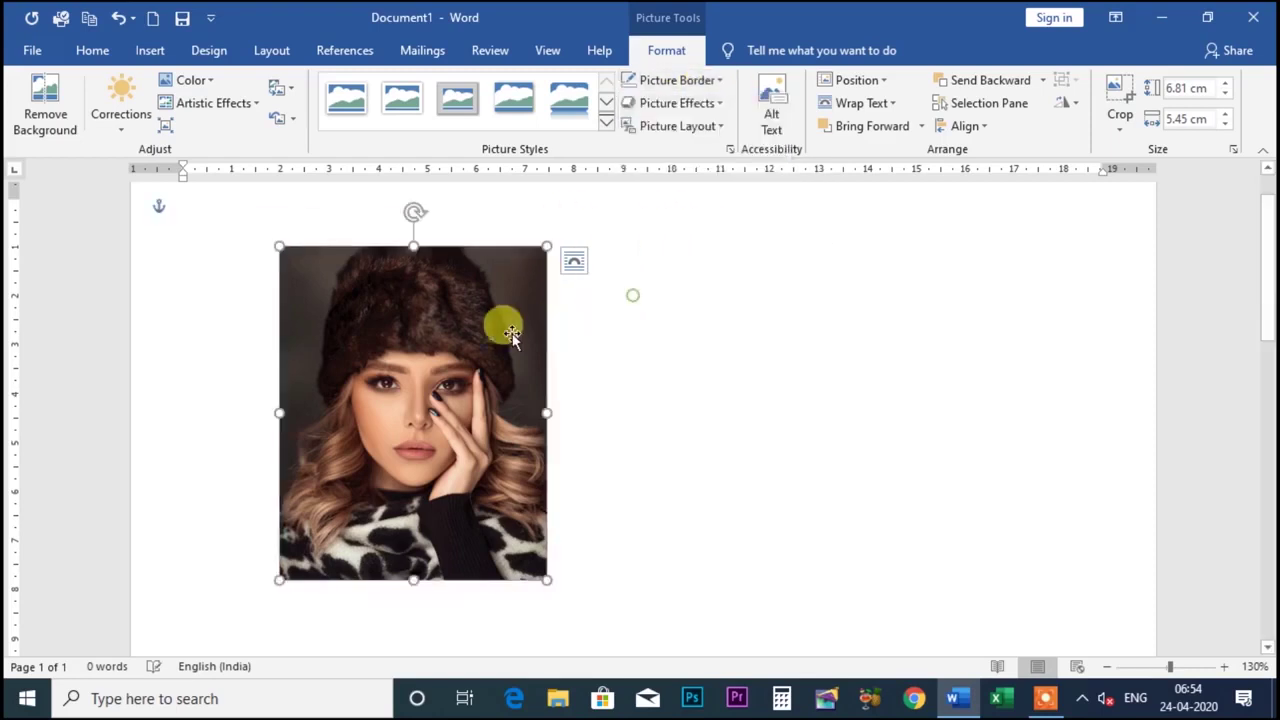
{"action": "left_click", "coordinate": [498, 336]}
{"action": "left_click", "coordinate": [712, 104]}
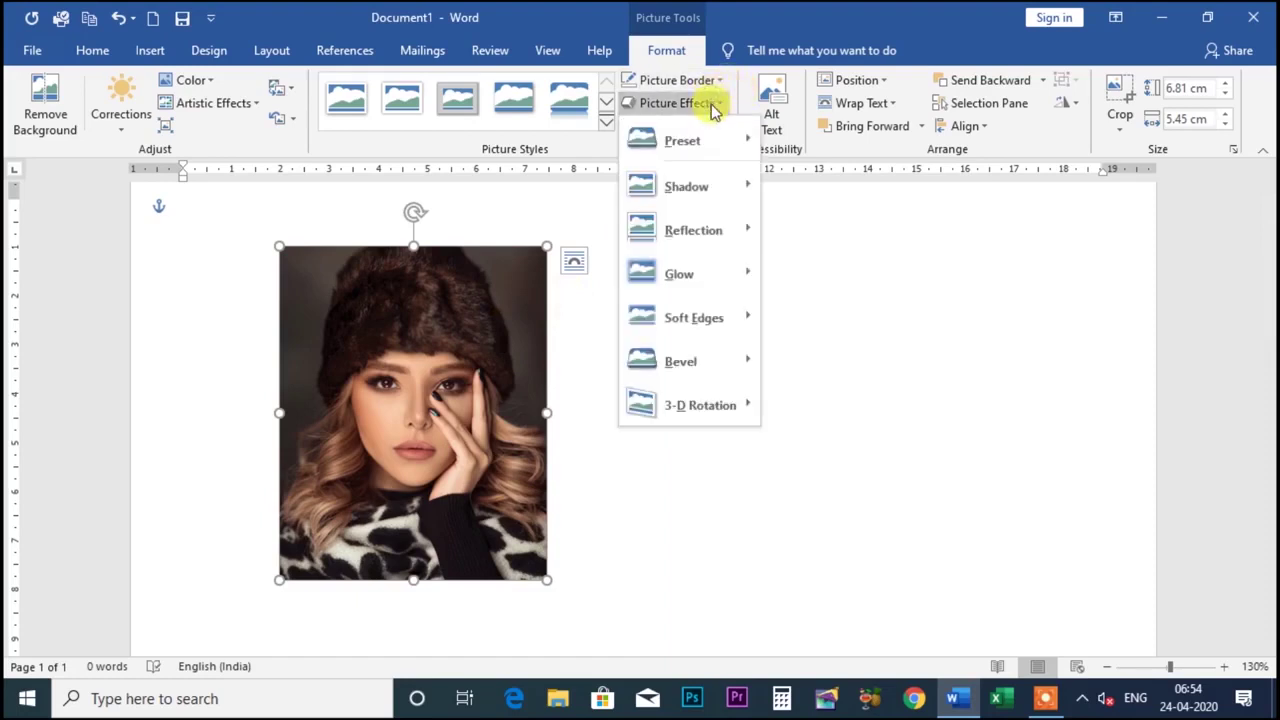
{"action": "mouse_move", "coordinate": [705, 145]}
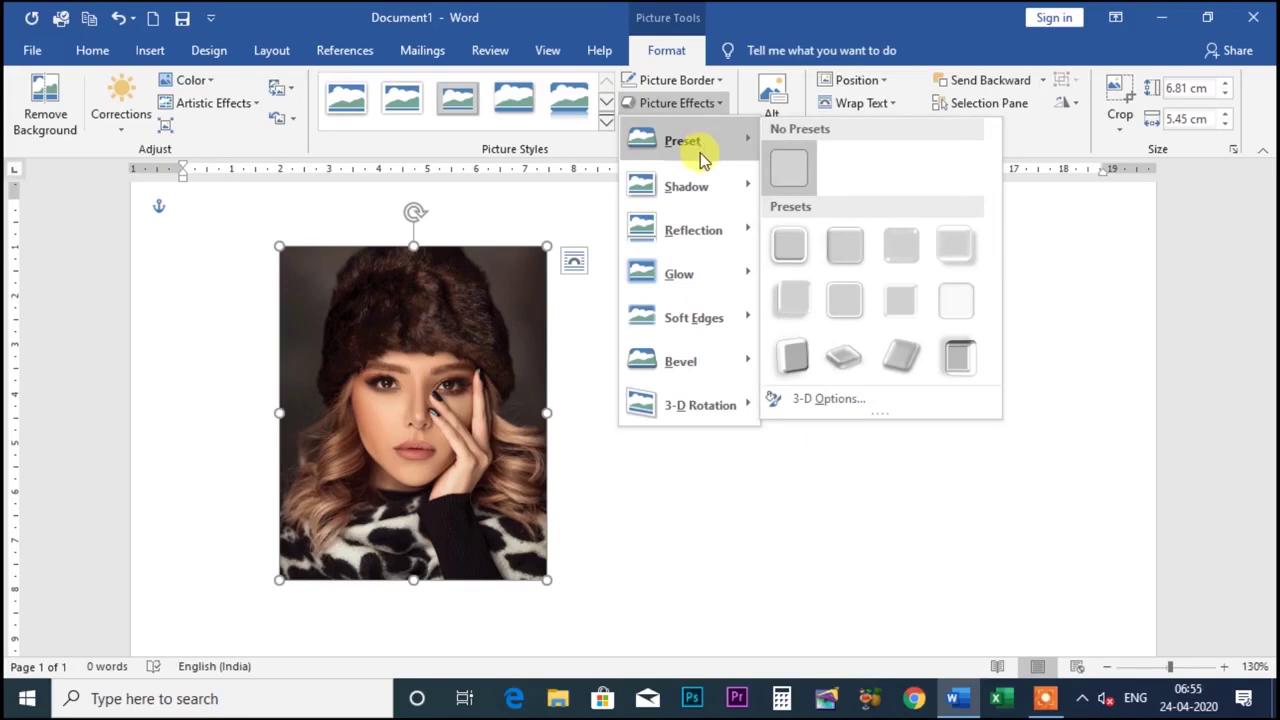
{"action": "left_click", "coordinate": [656, 546]}
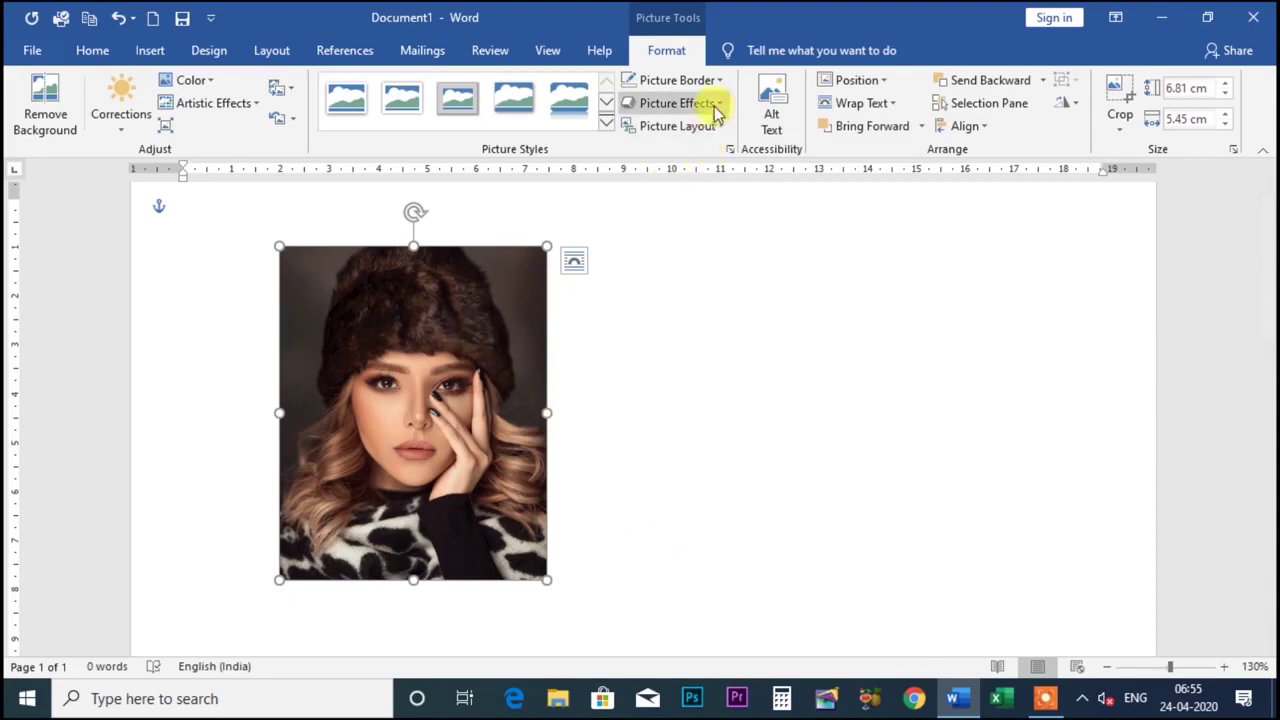